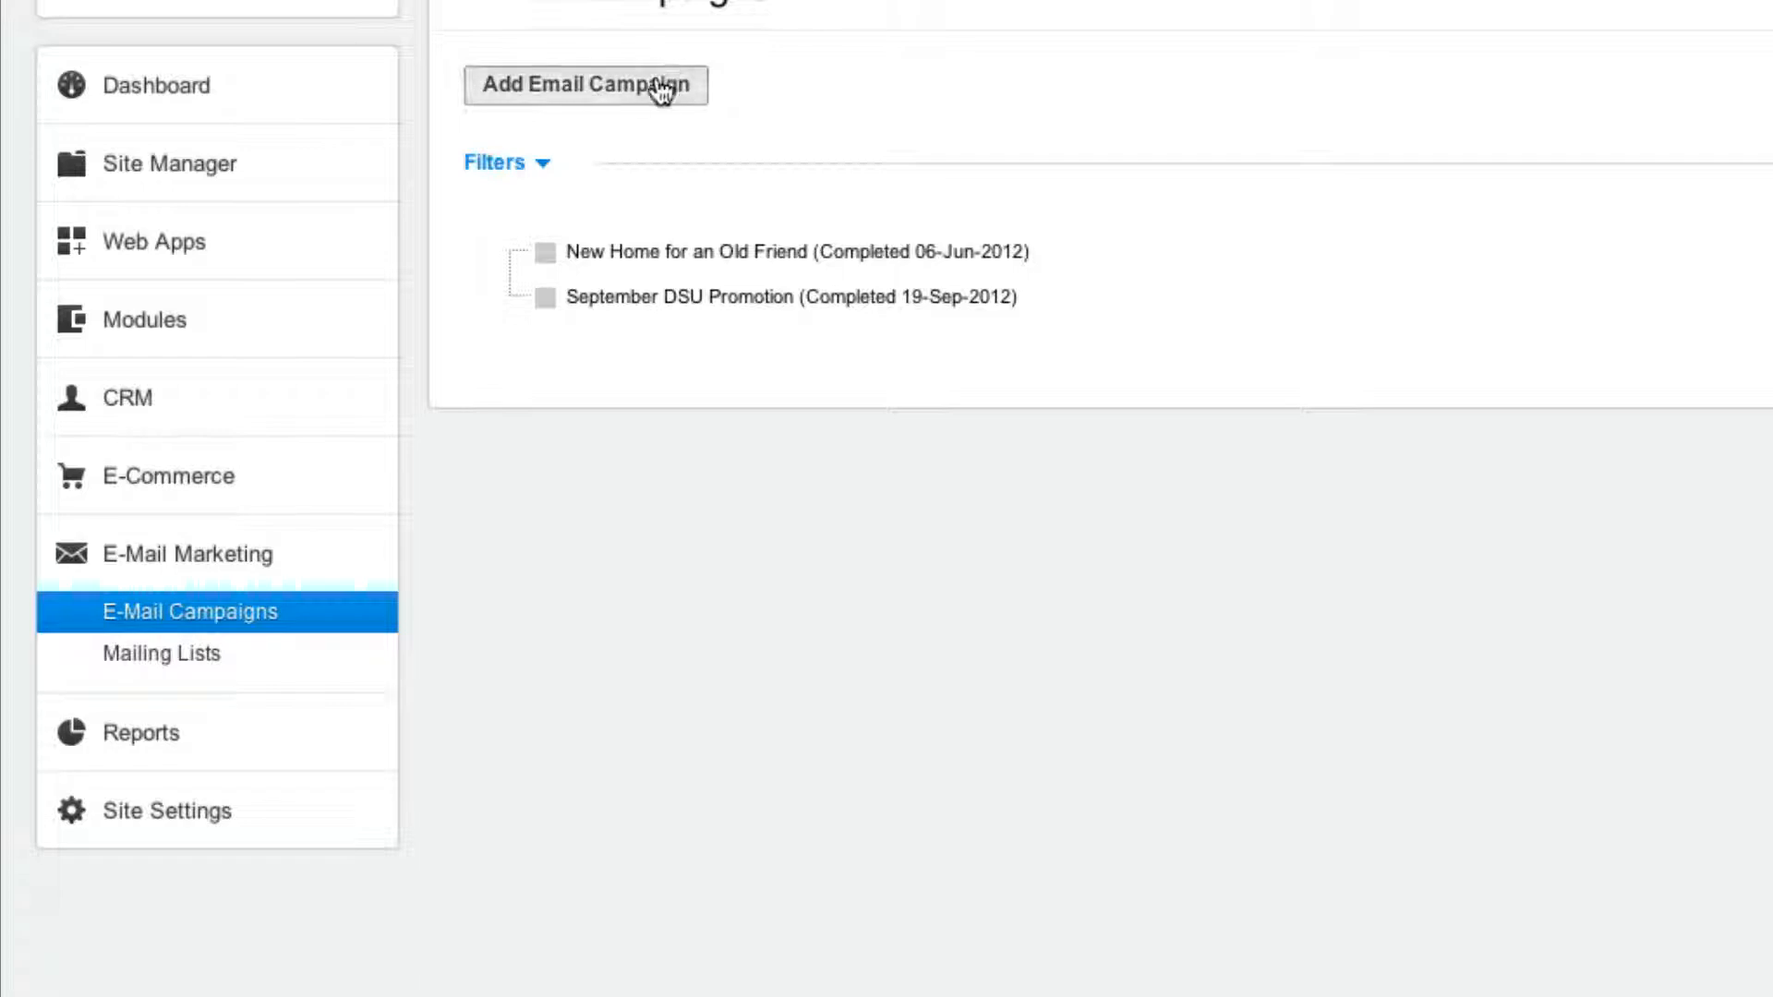
Create a new email campaign and enter the site owner's name and e-mail address as sender.
{"action": "left_click", "coordinate": [661, 88]}
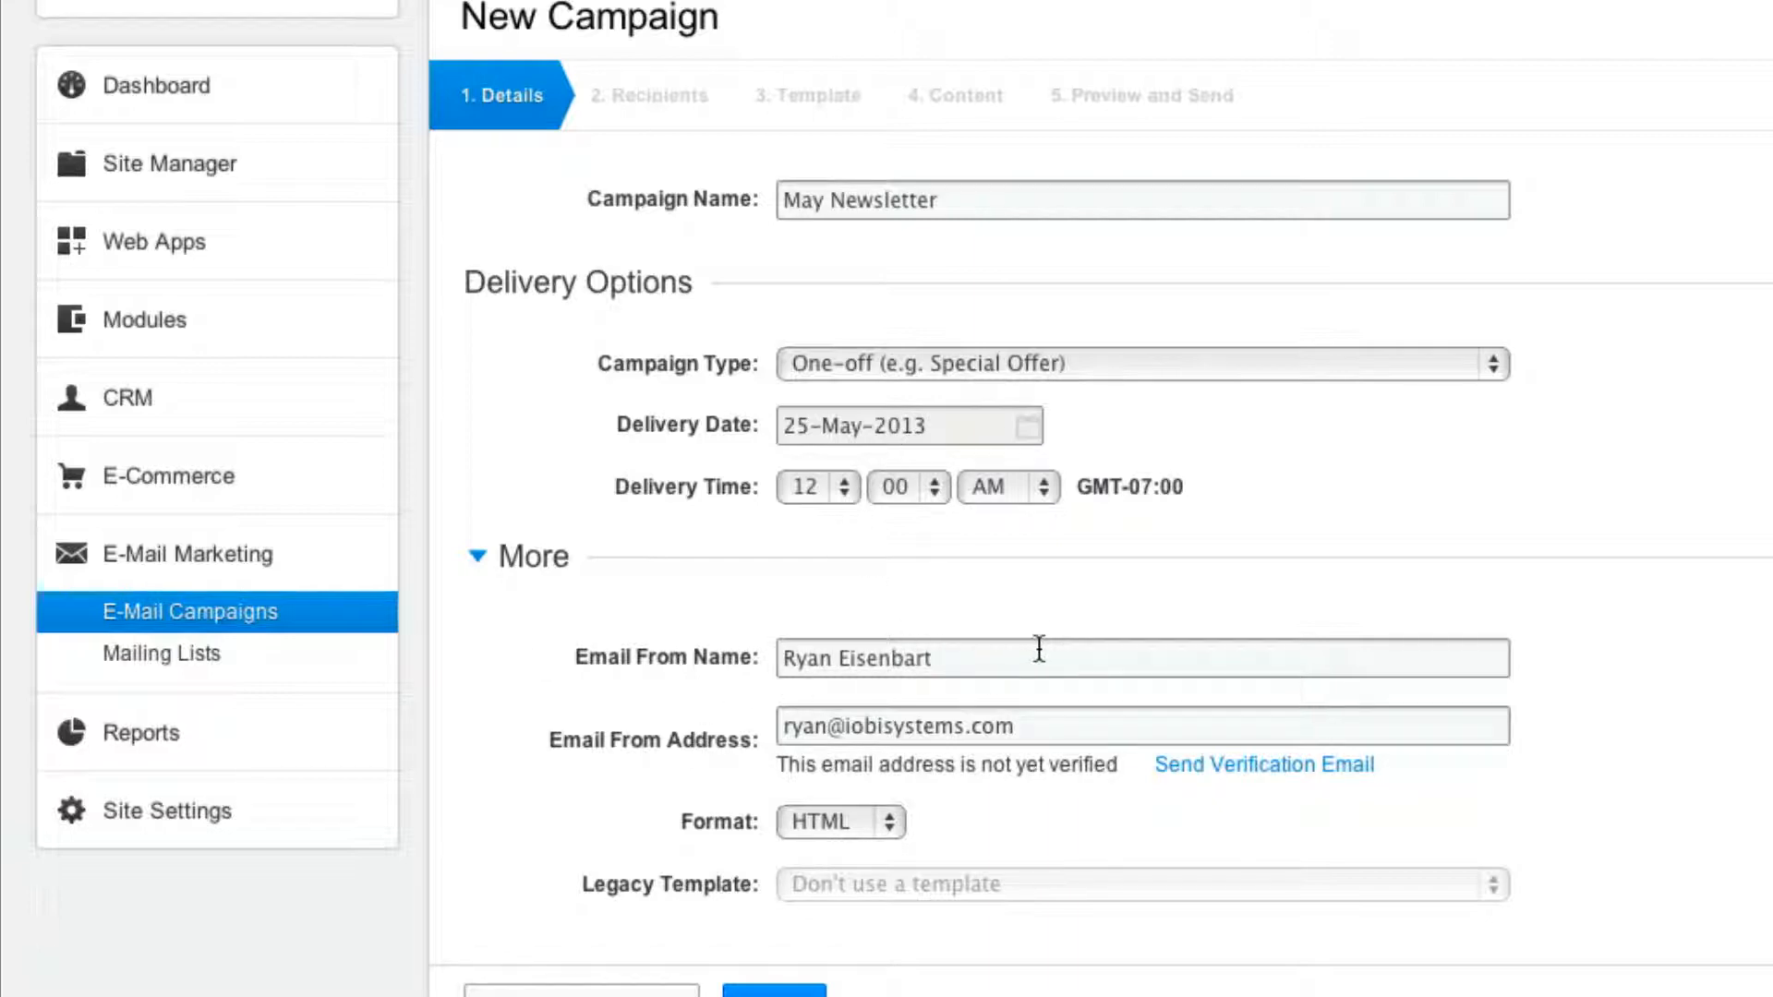
{"action": "left_click_drag", "start_coordinate": [1039, 649], "coordinate": [763, 658]}
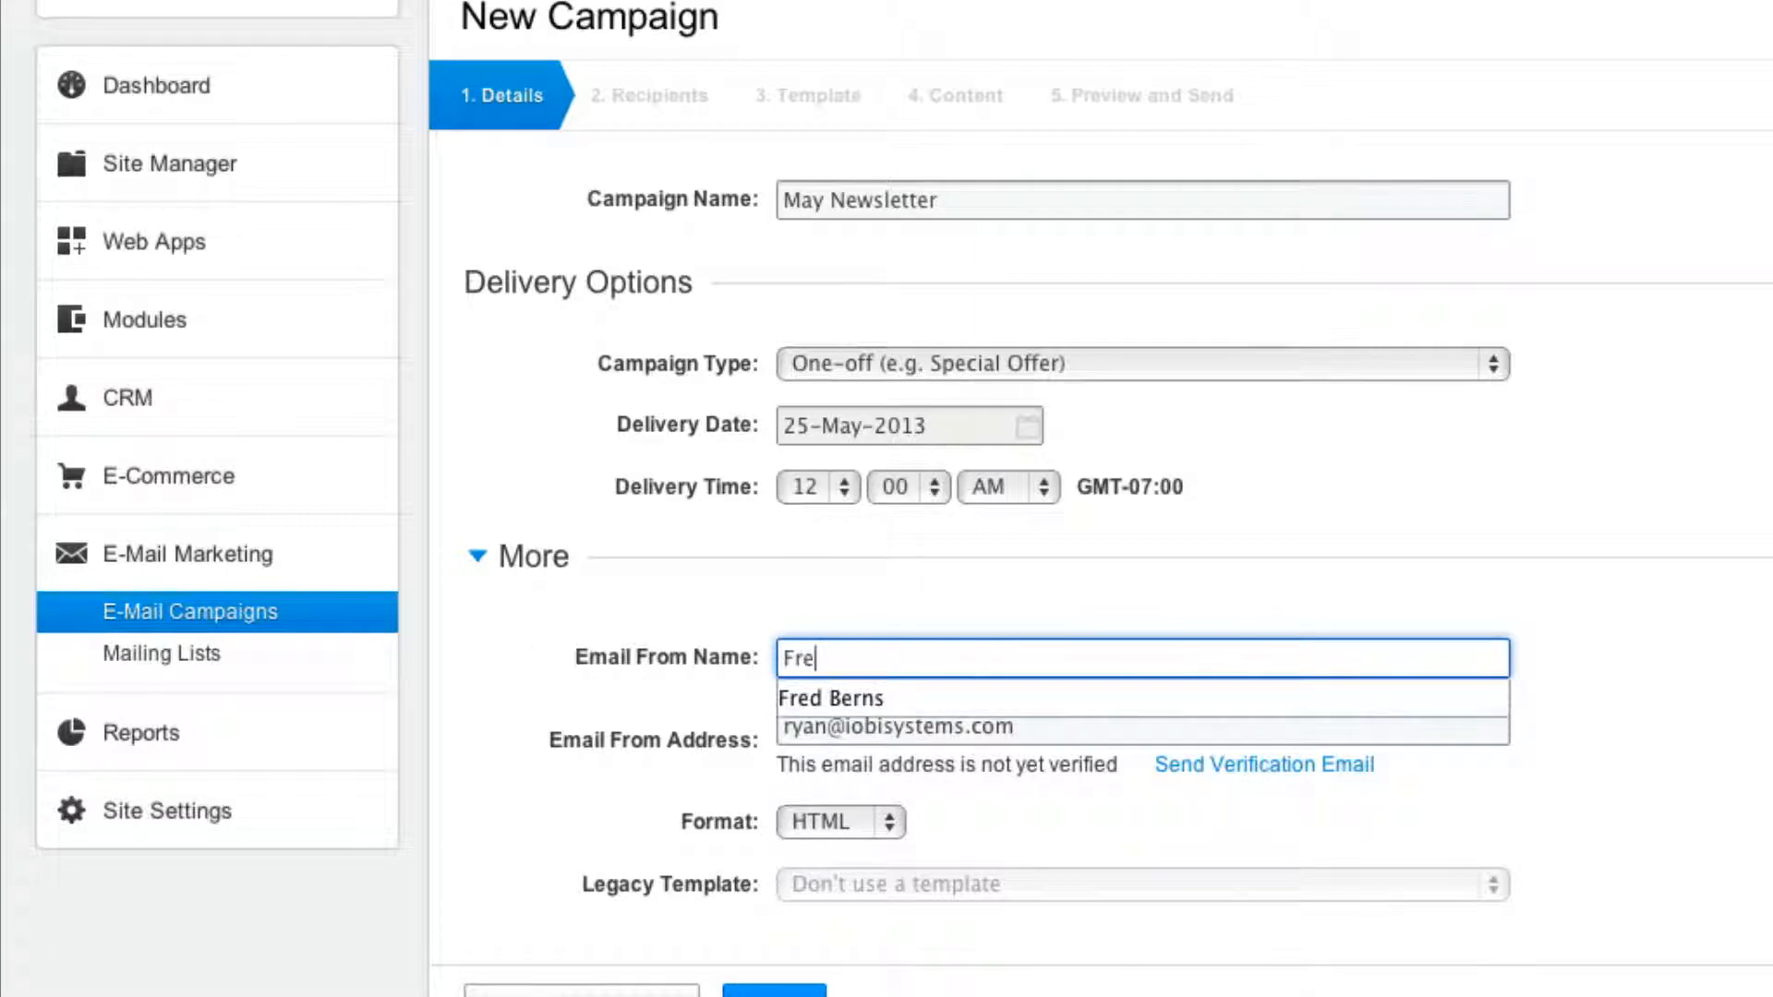
{"action": "key", "text": "Tab"}
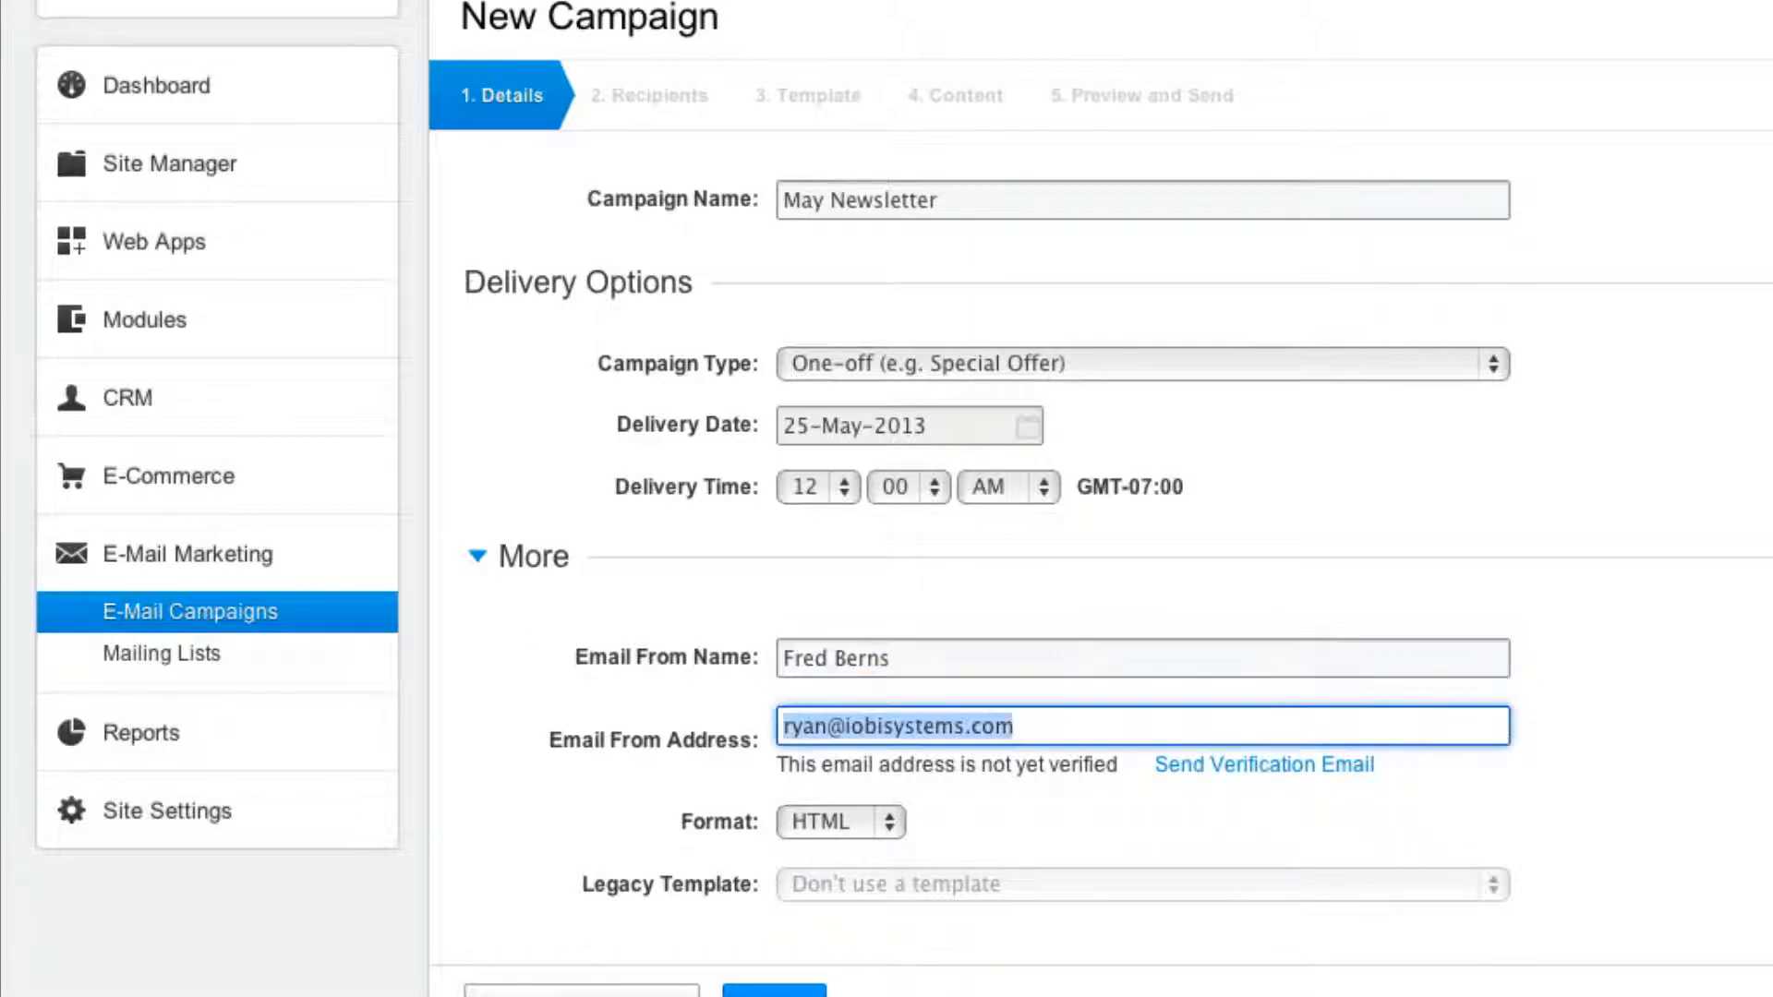
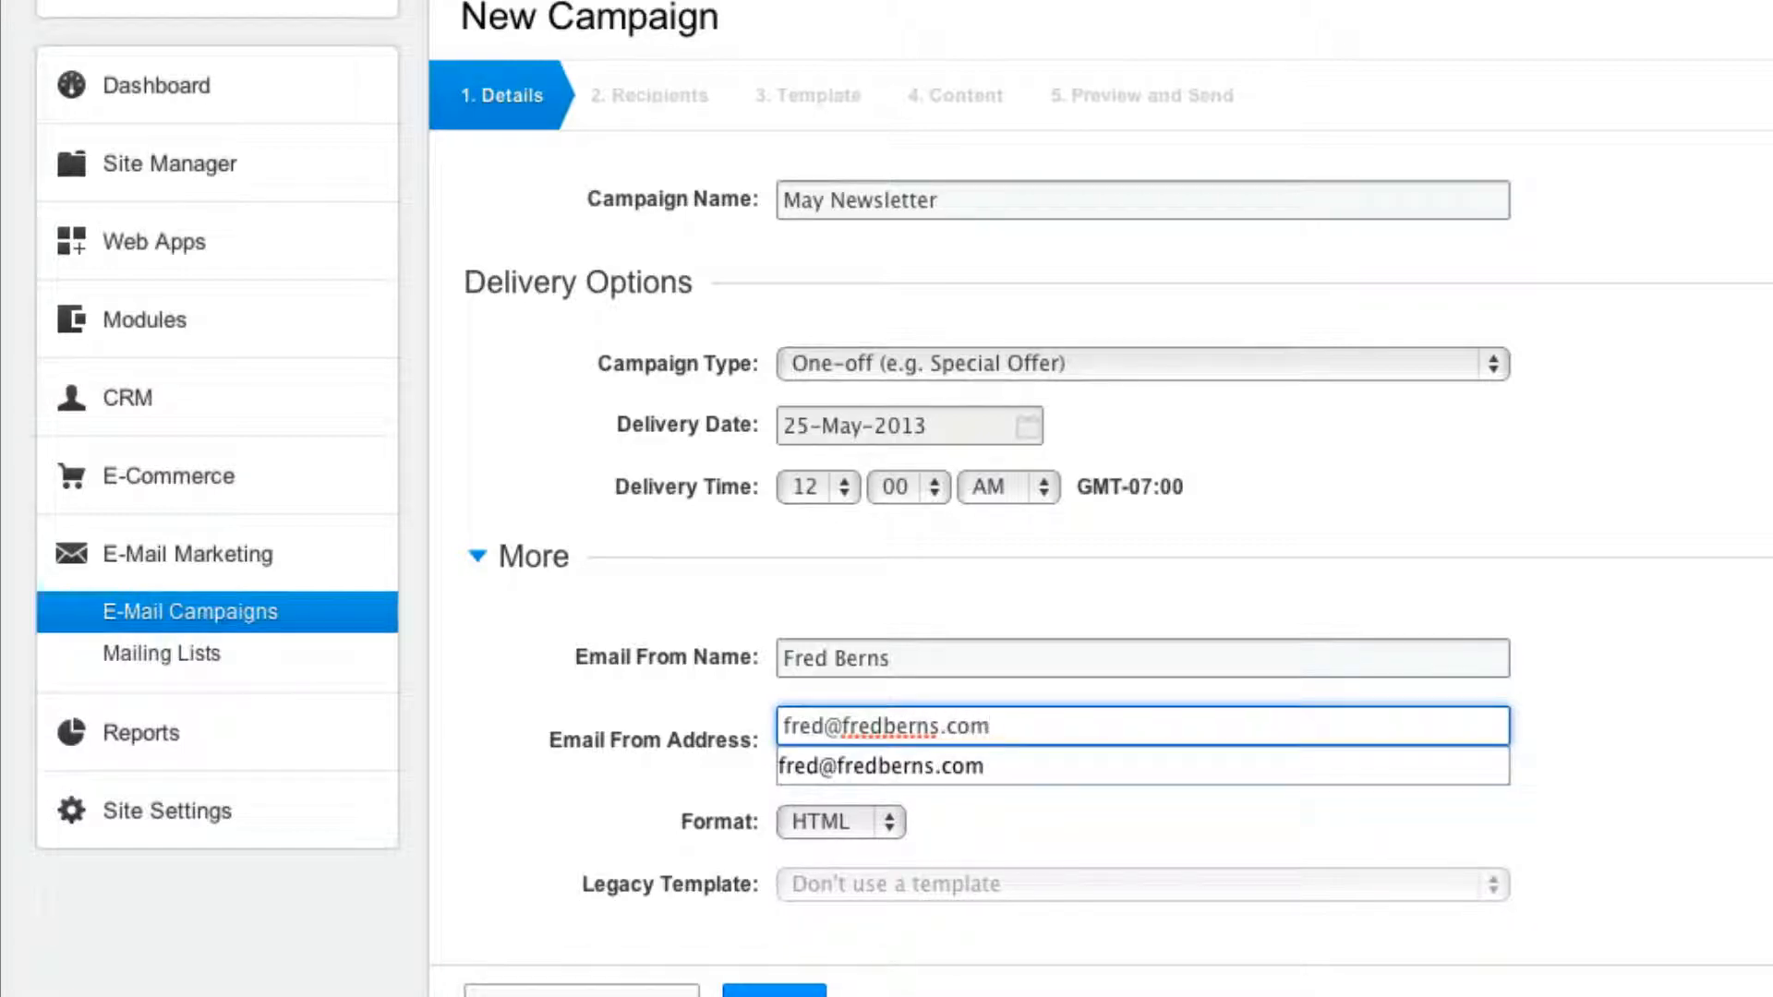
{"action": "left_click", "coordinate": [478, 557]}
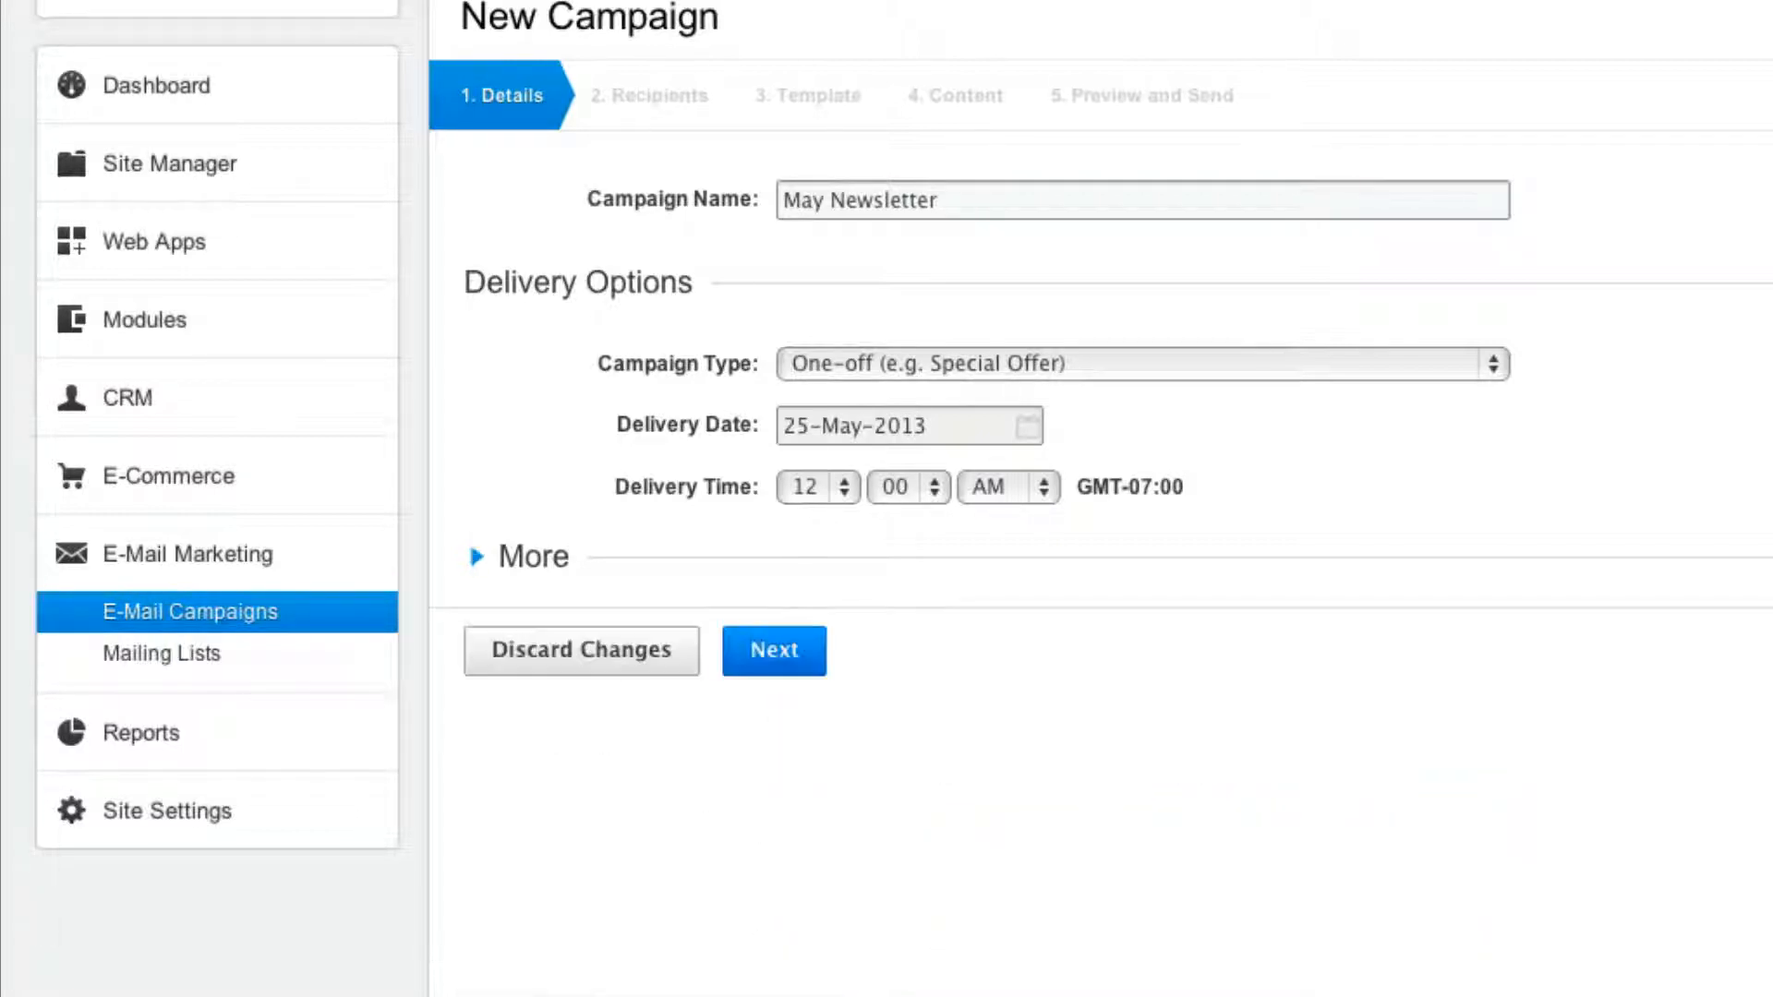
Choose the 10 for 10 Free Report and BBD - Pilot Tools List mailing lists as recipients.
{"action": "left_click", "coordinate": [813, 665]}
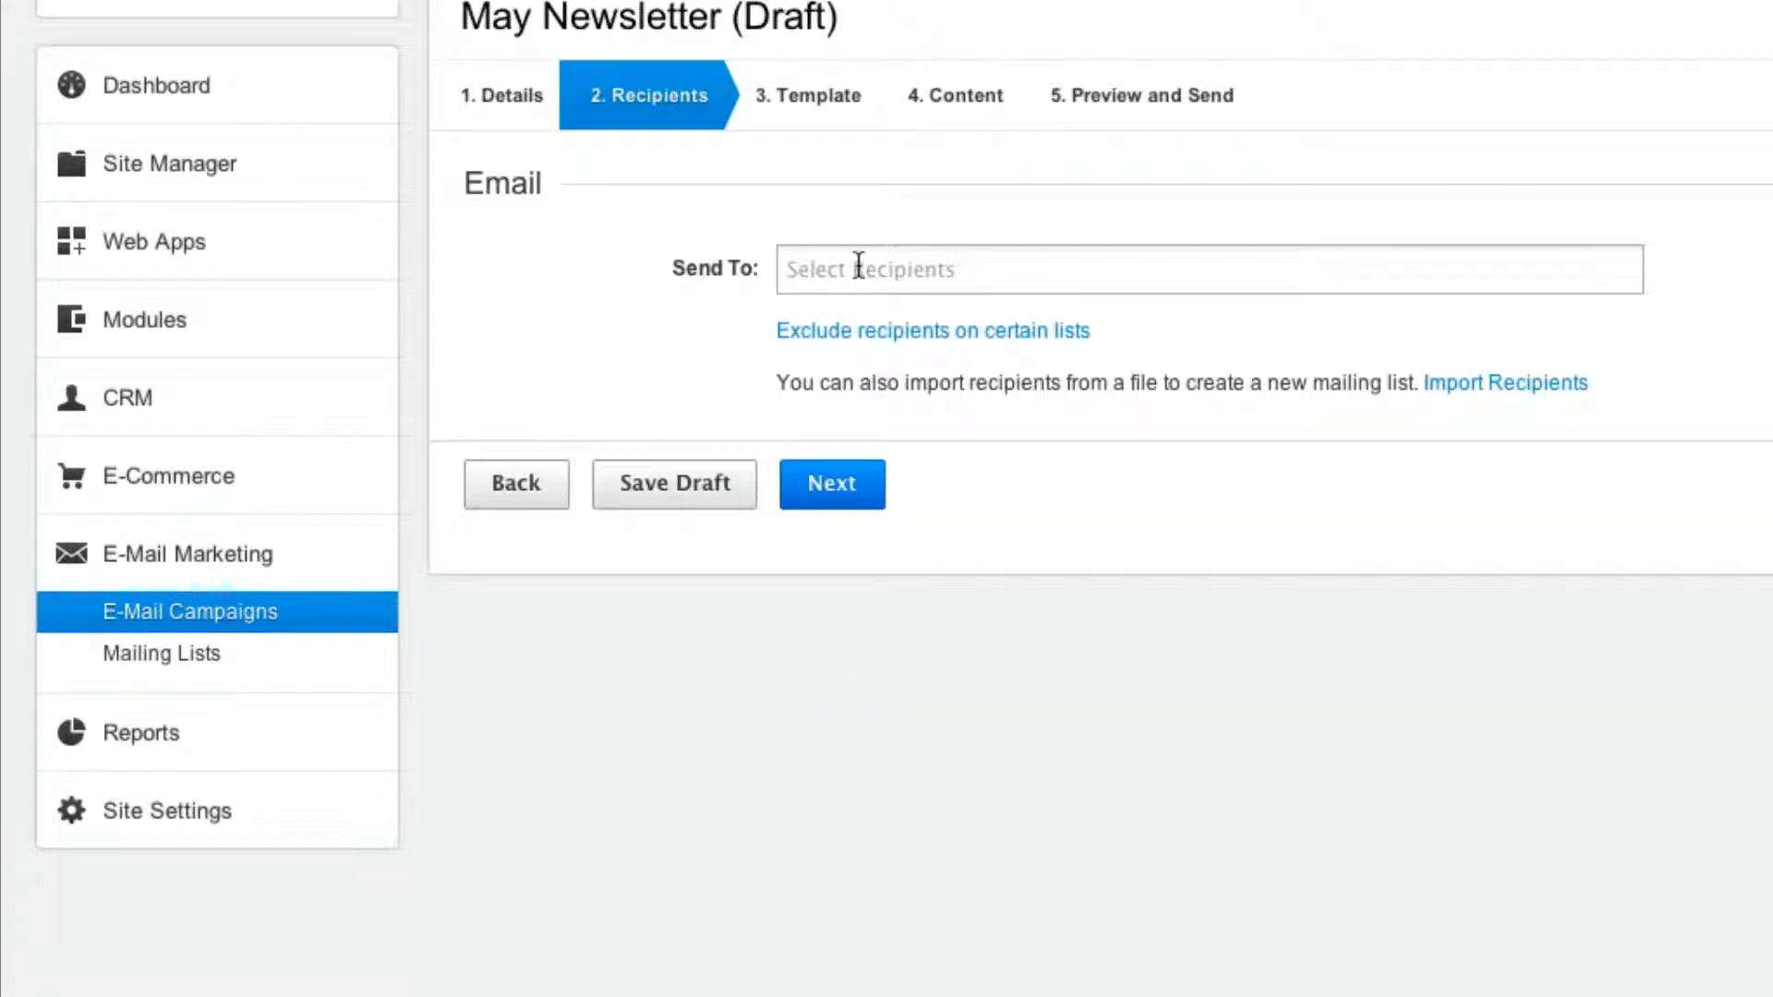
{"action": "left_click", "coordinate": [858, 266]}
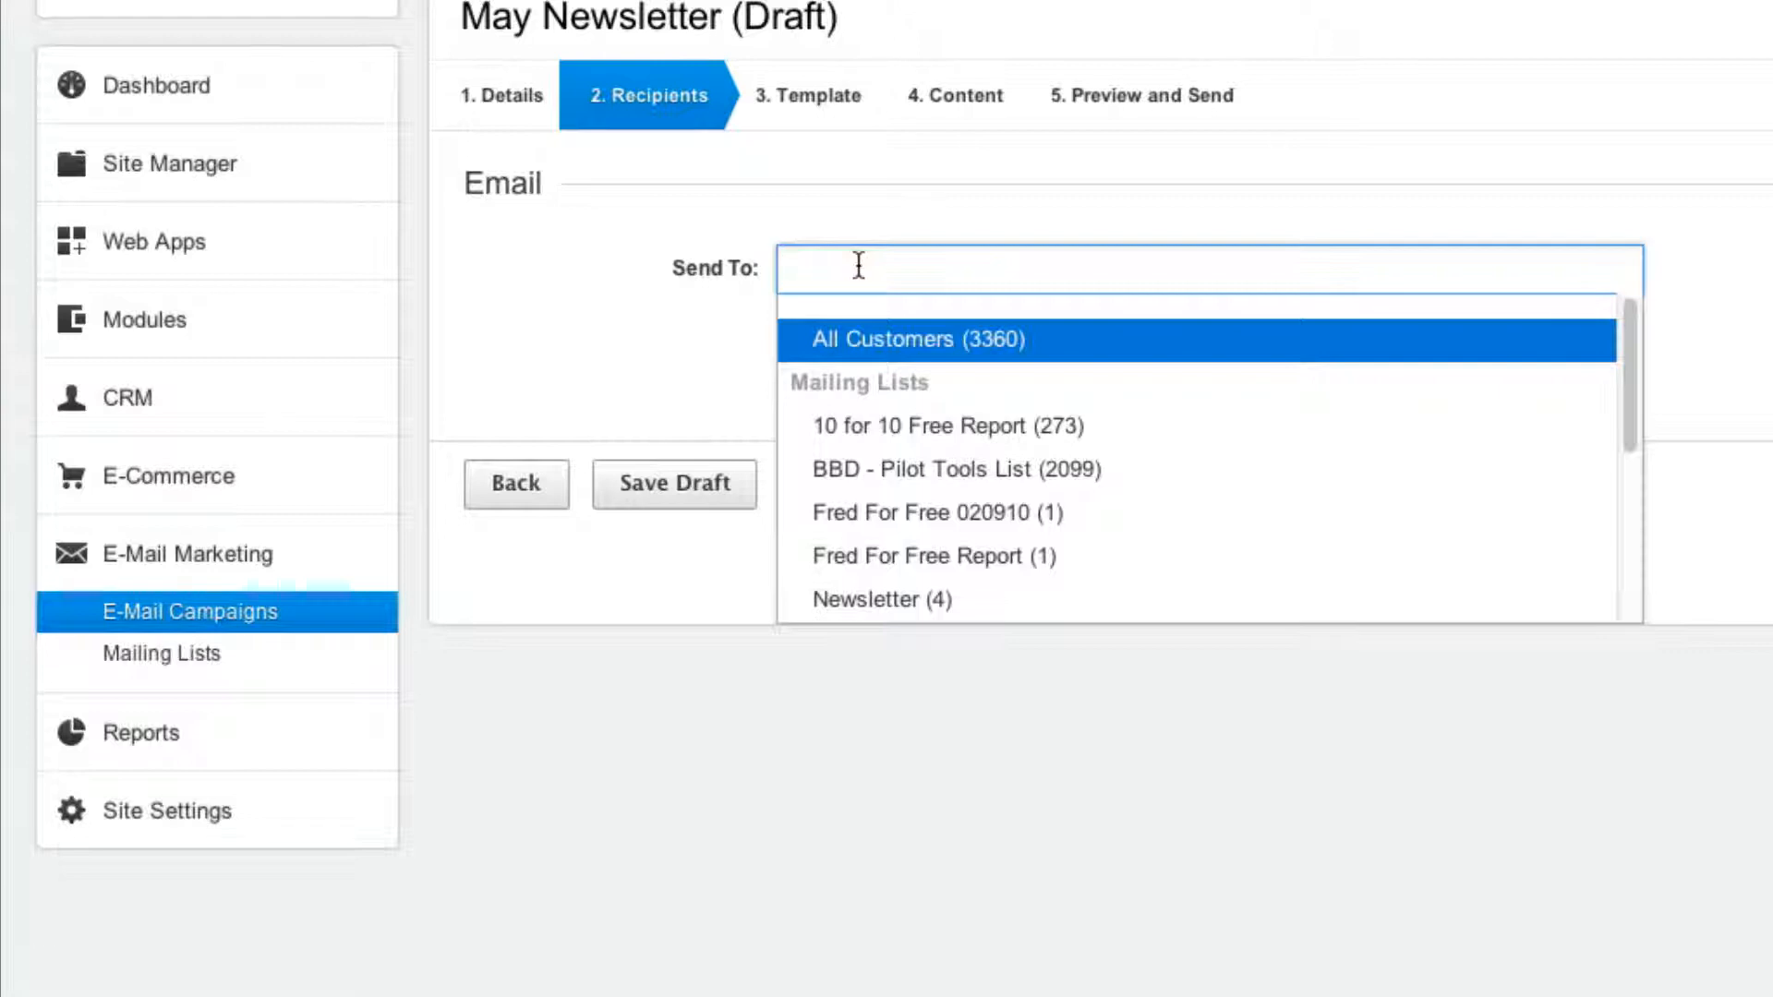
{"action": "mouse_move", "coordinate": [861, 346]}
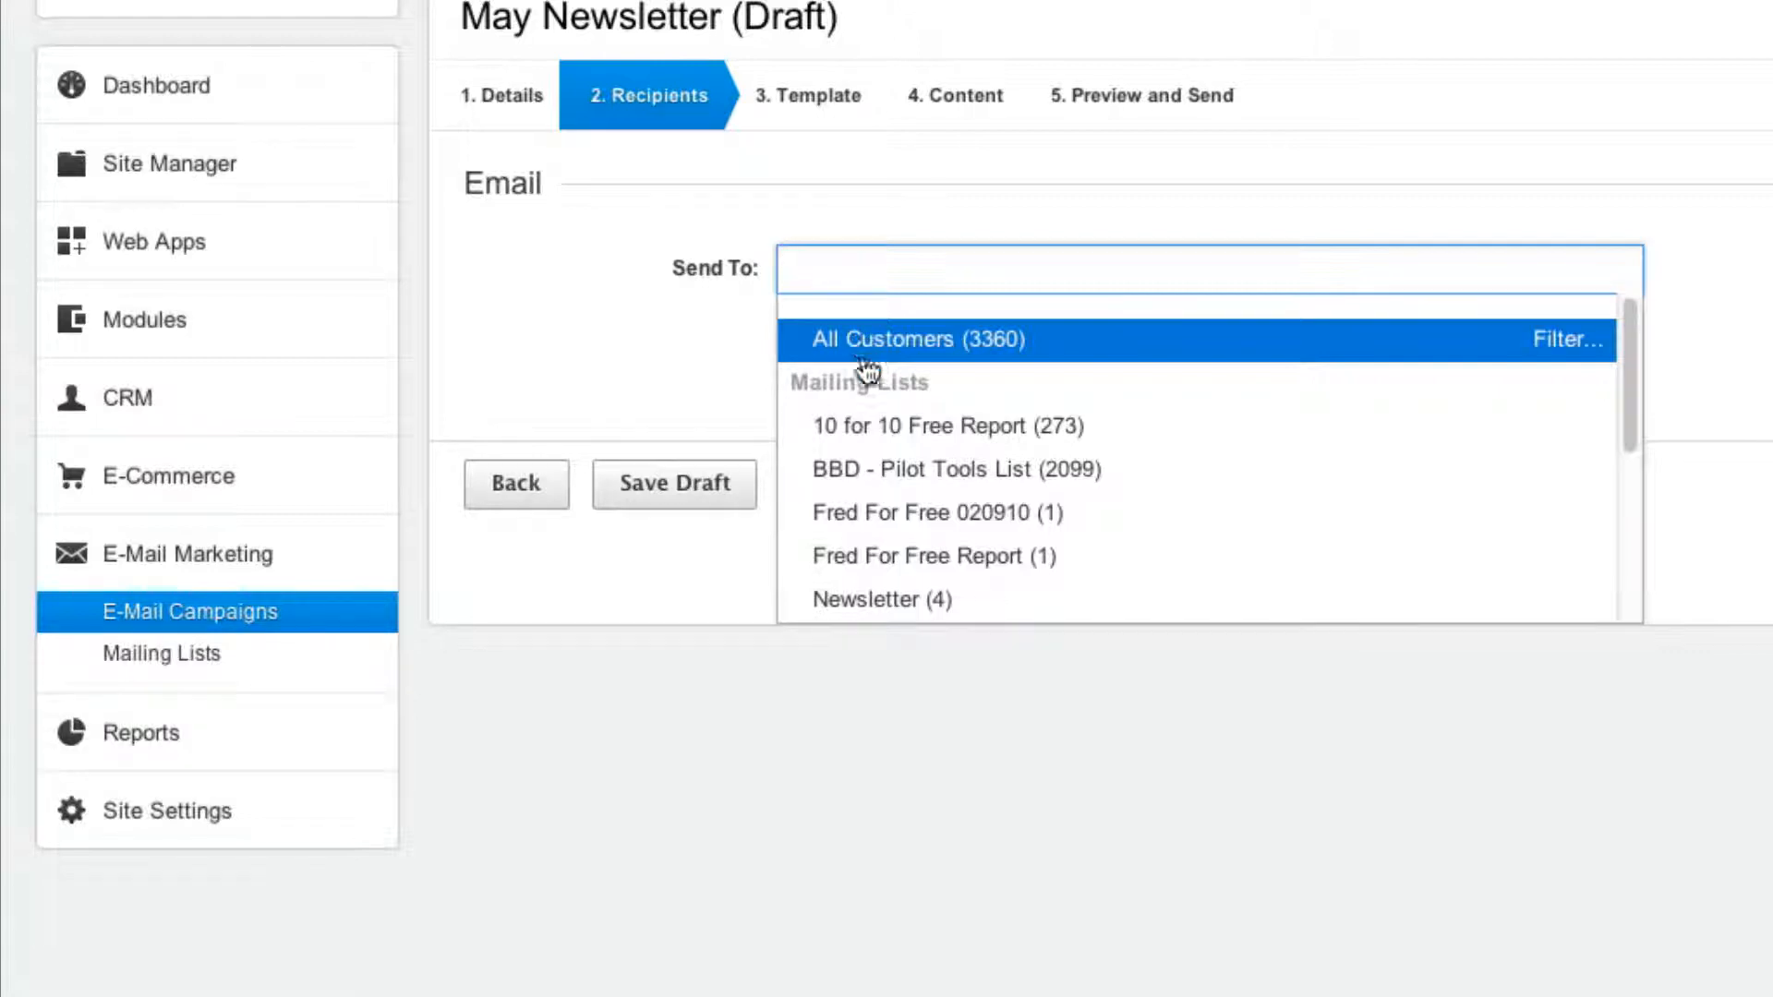
{"action": "scroll", "coordinate": [867, 447], "scroll_direction": "down", "scroll_amount": 2}
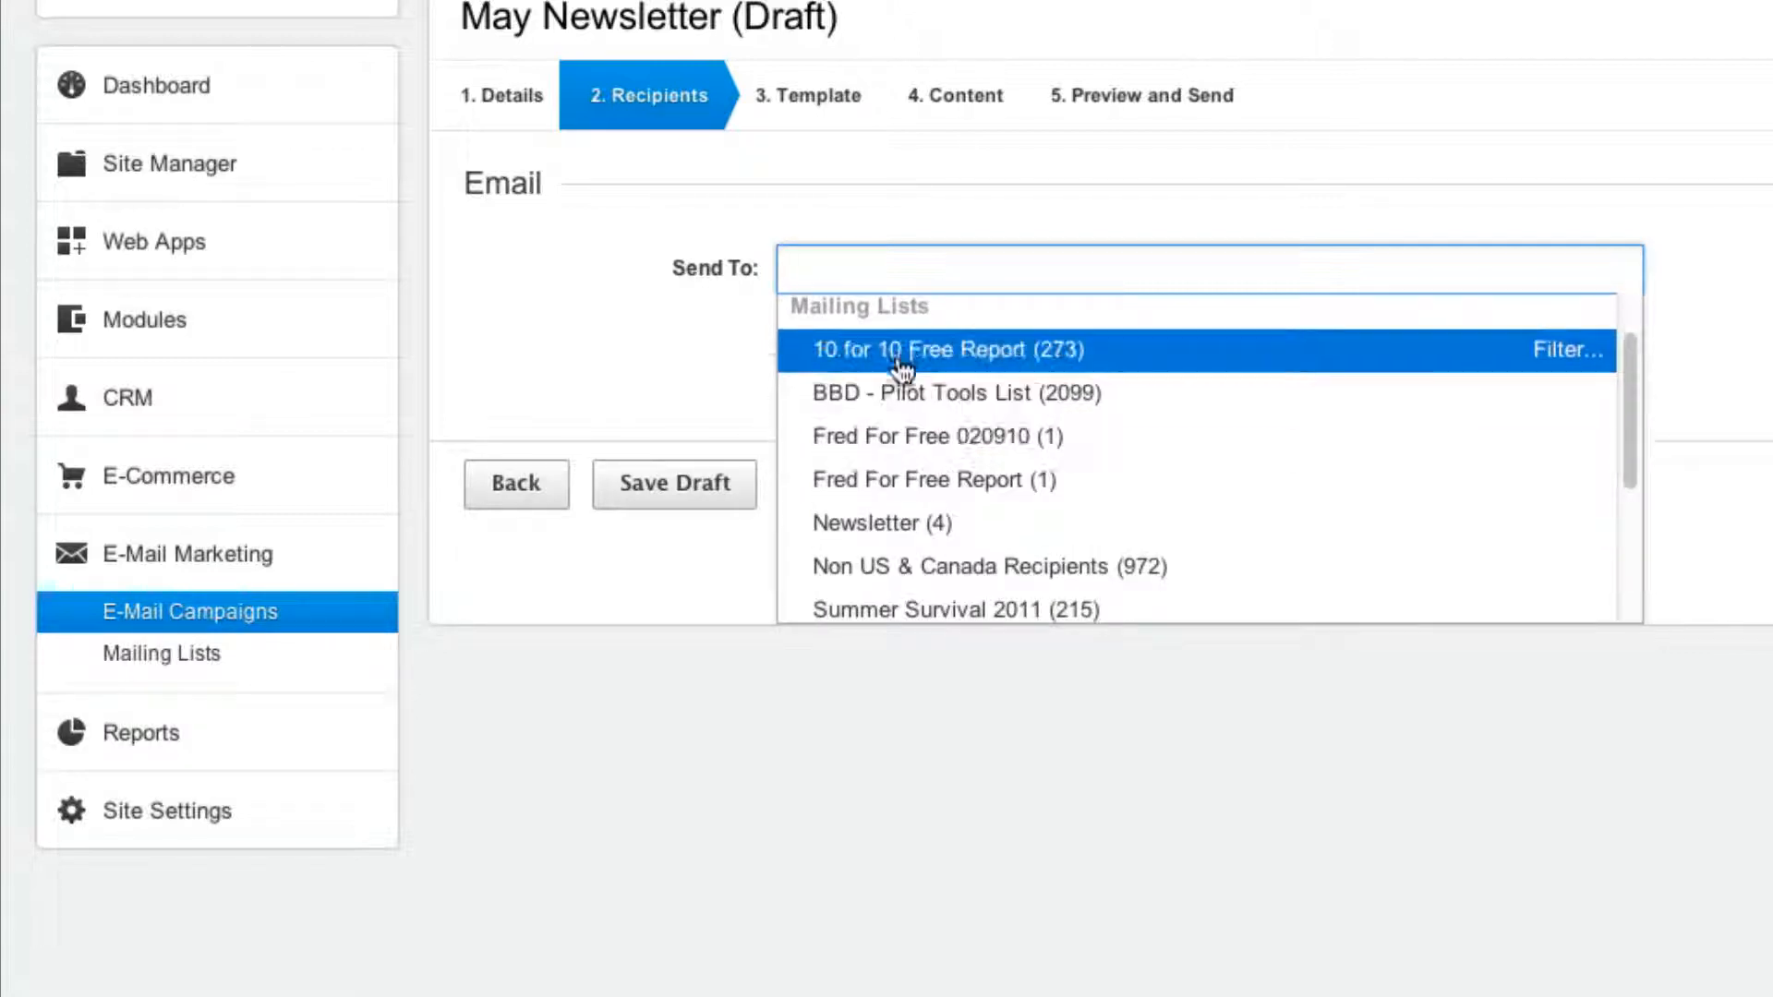
{"action": "left_click", "coordinate": [894, 351]}
{"action": "left_click", "coordinate": [1180, 276]}
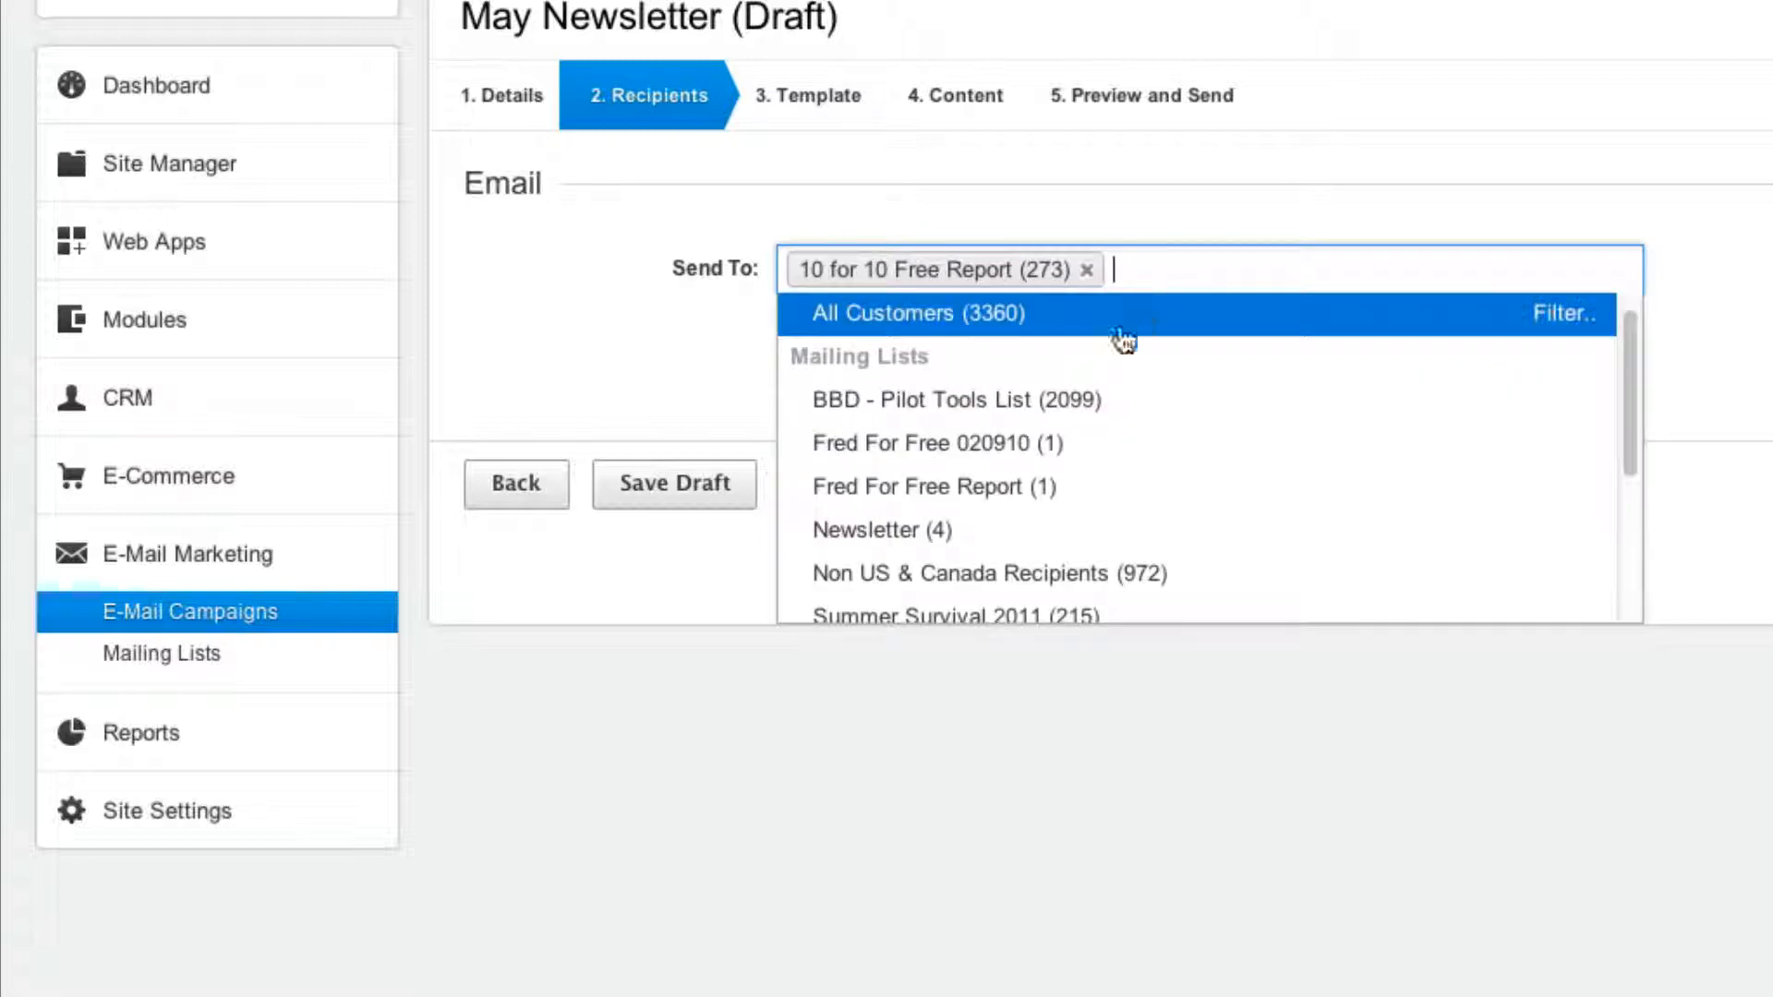
{"action": "left_click", "coordinate": [1053, 402]}
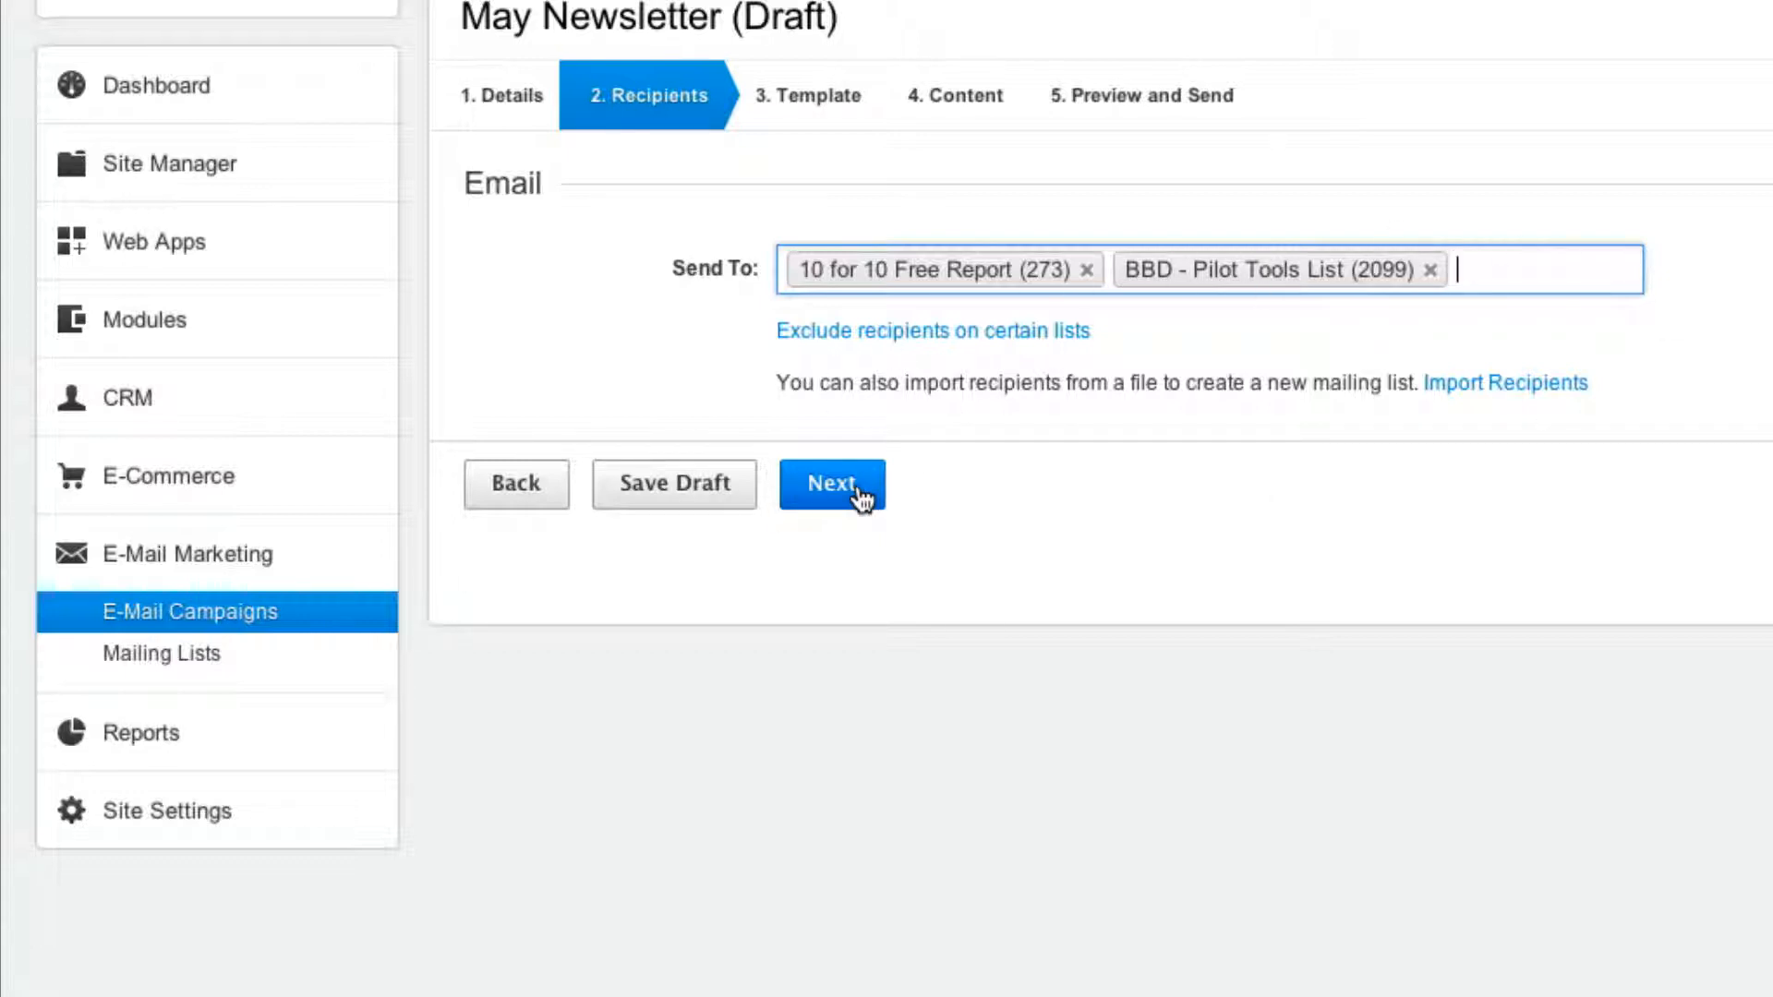
{"action": "left_click", "coordinate": [832, 484]}
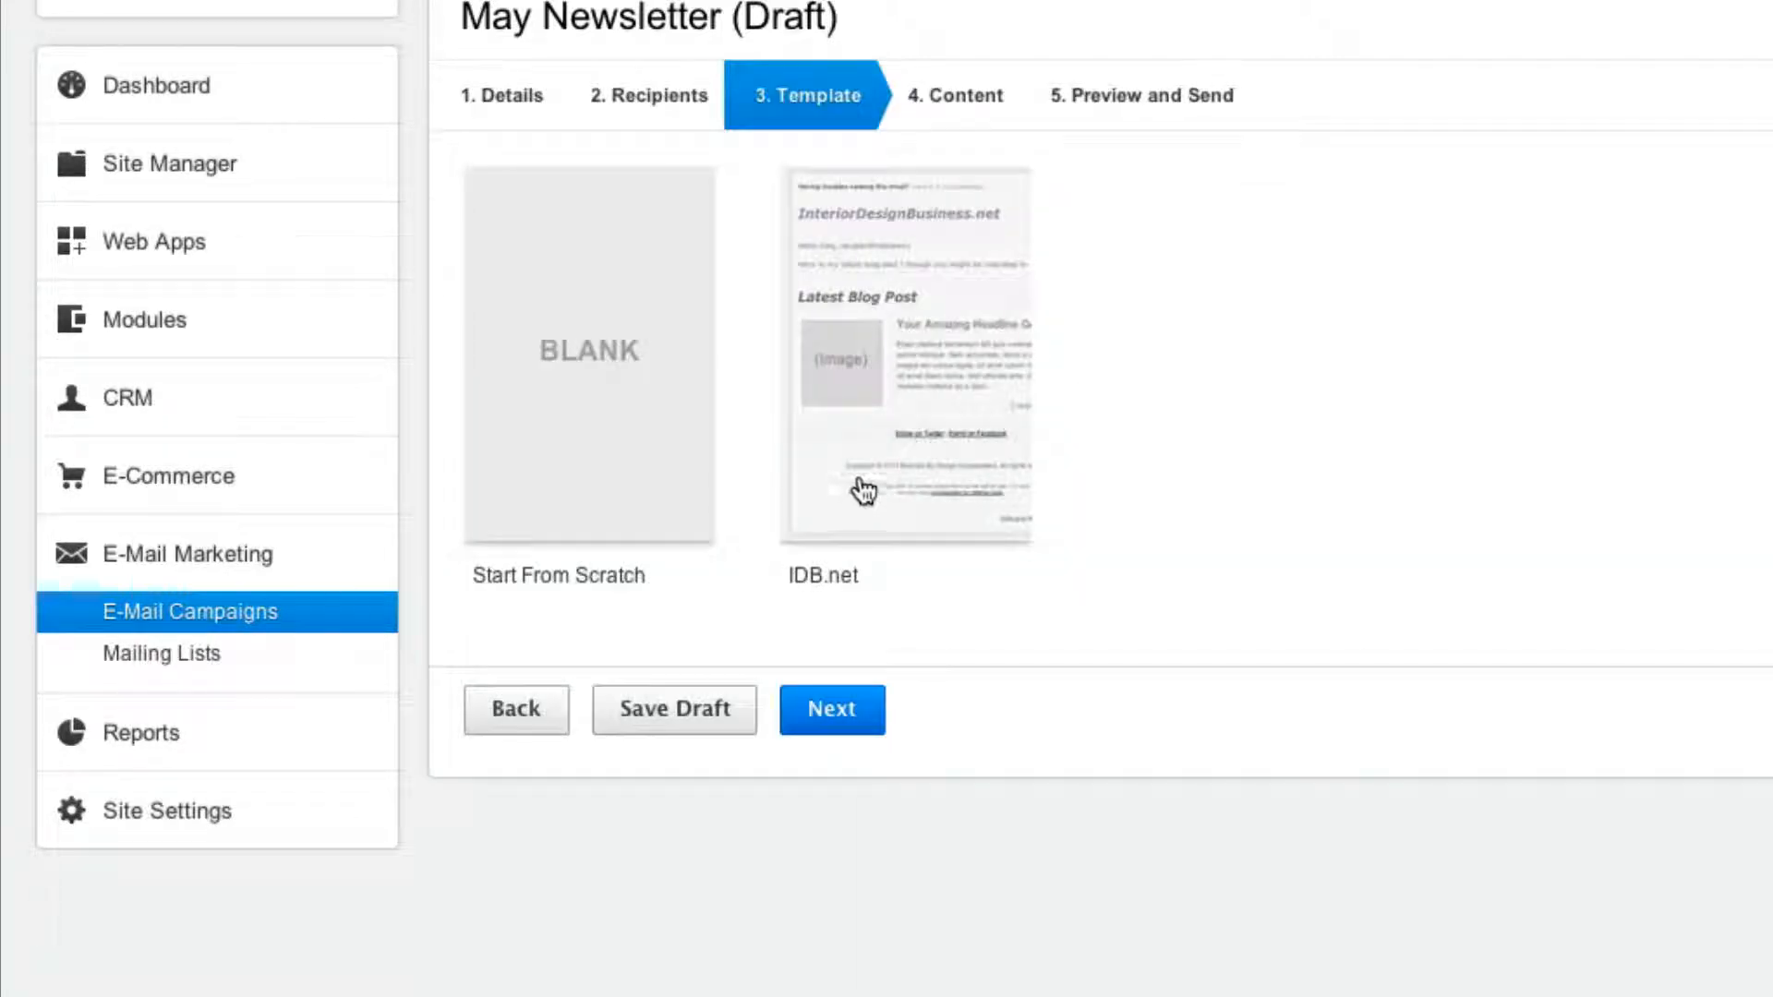
Pick the IDB.net template and continue to the Content step.
{"action": "left_click", "coordinate": [896, 403]}
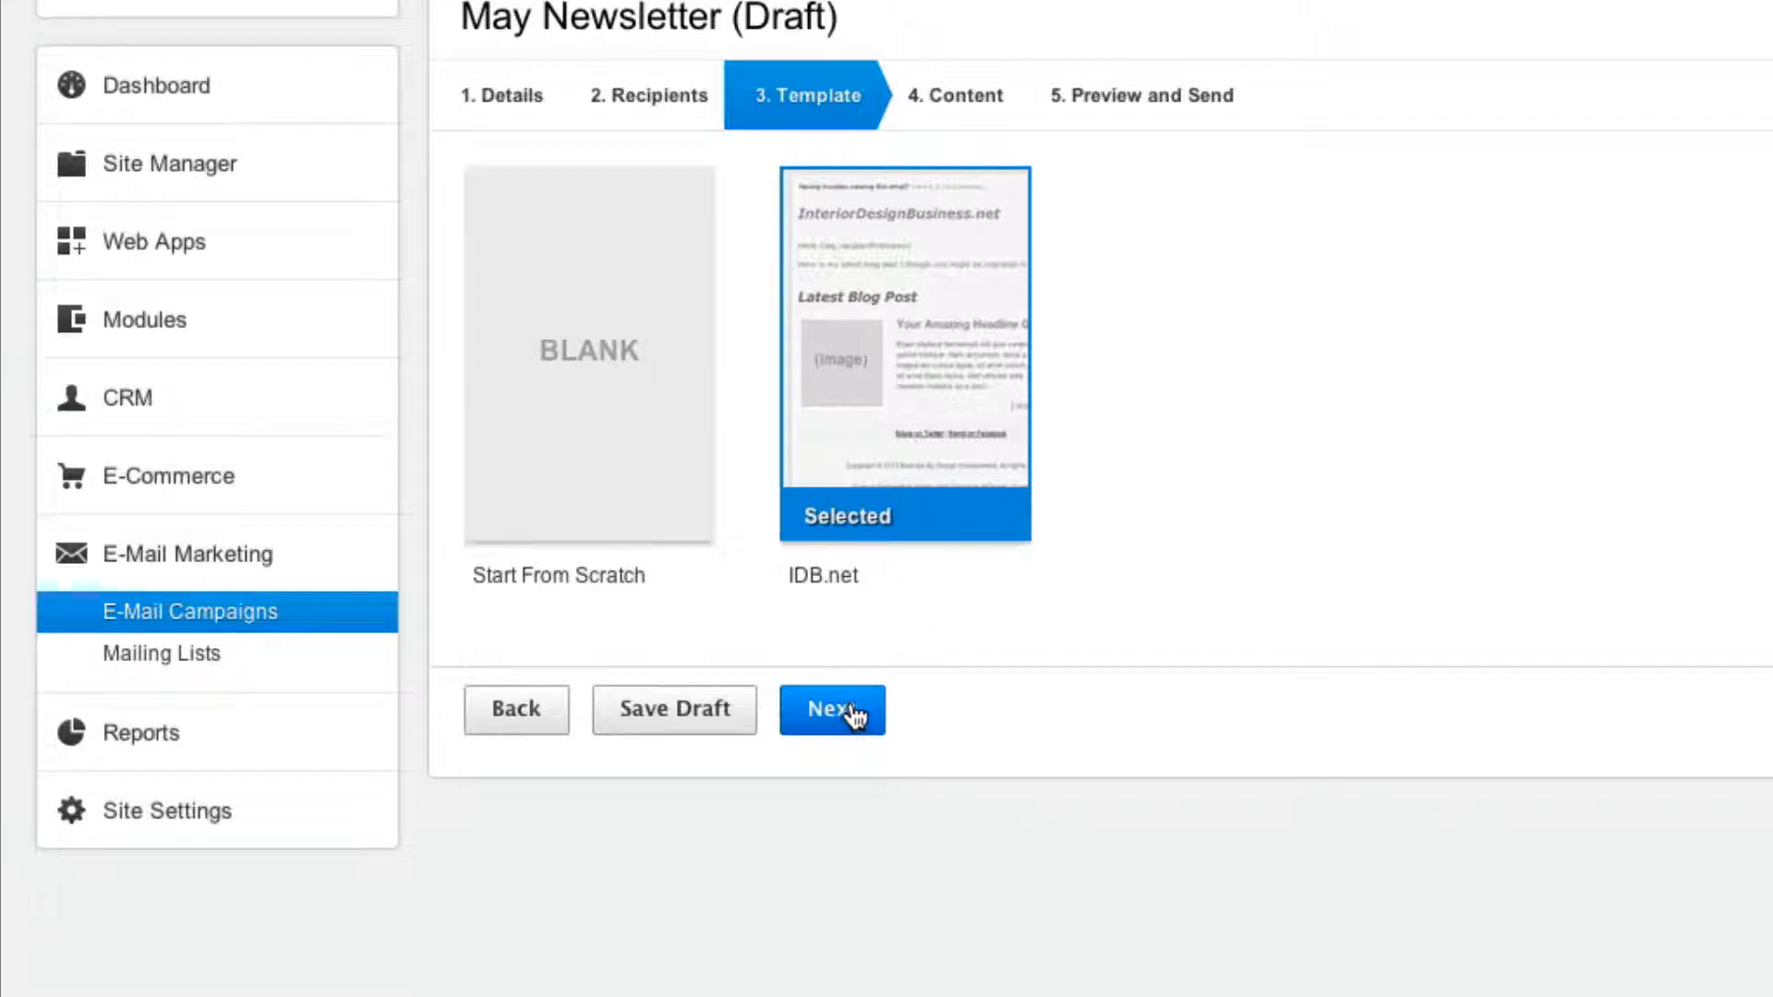
{"action": "left_click", "coordinate": [848, 711]}
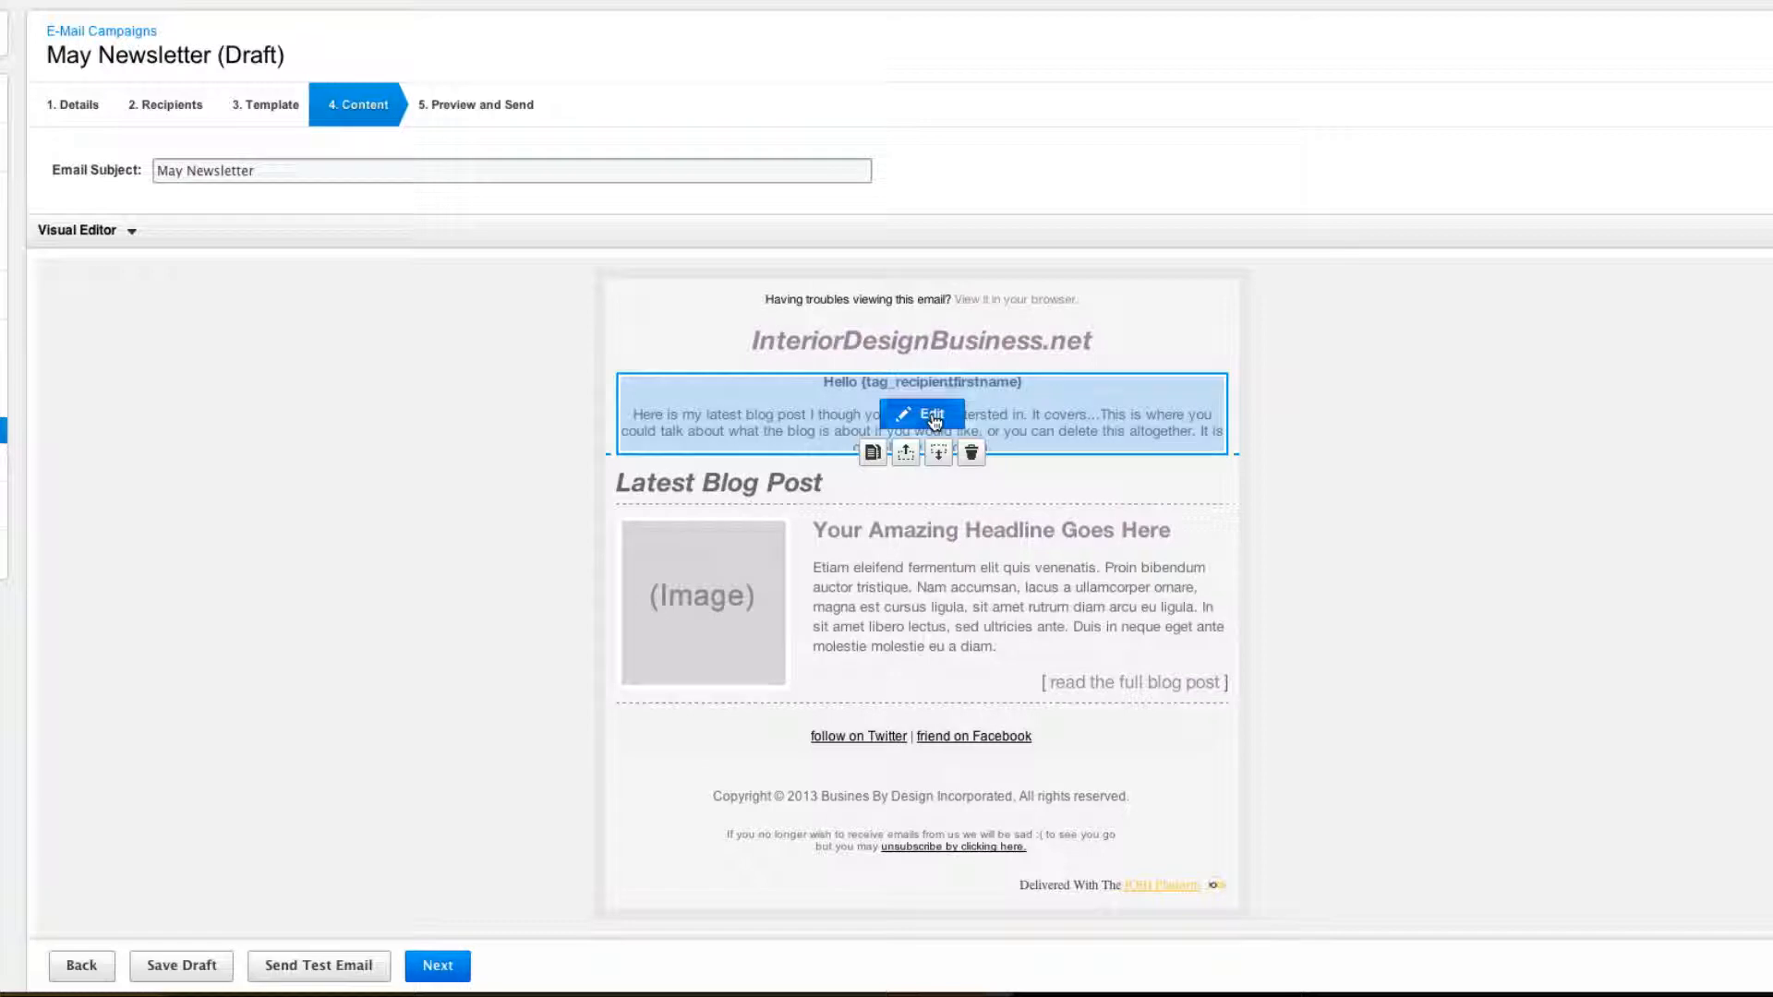
{"action": "left_click", "coordinate": [931, 416]}
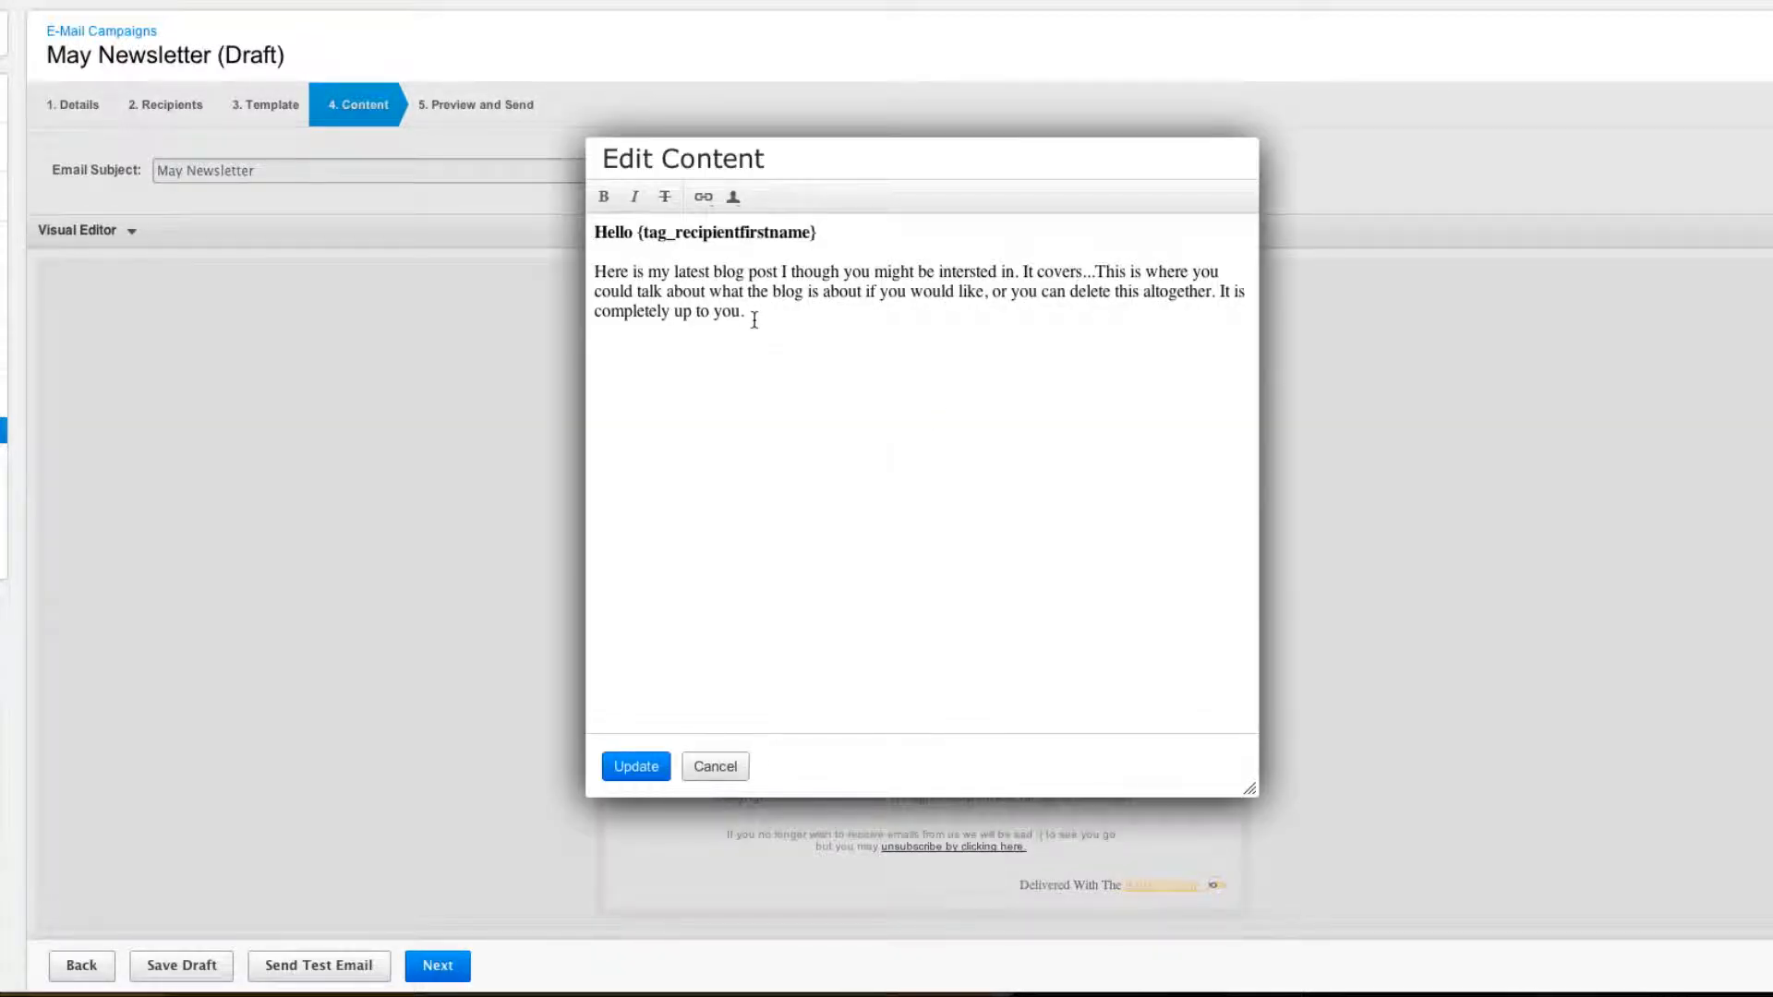
{"action": "left_click_drag", "start_coordinate": [755, 319], "coordinate": [599, 277]}
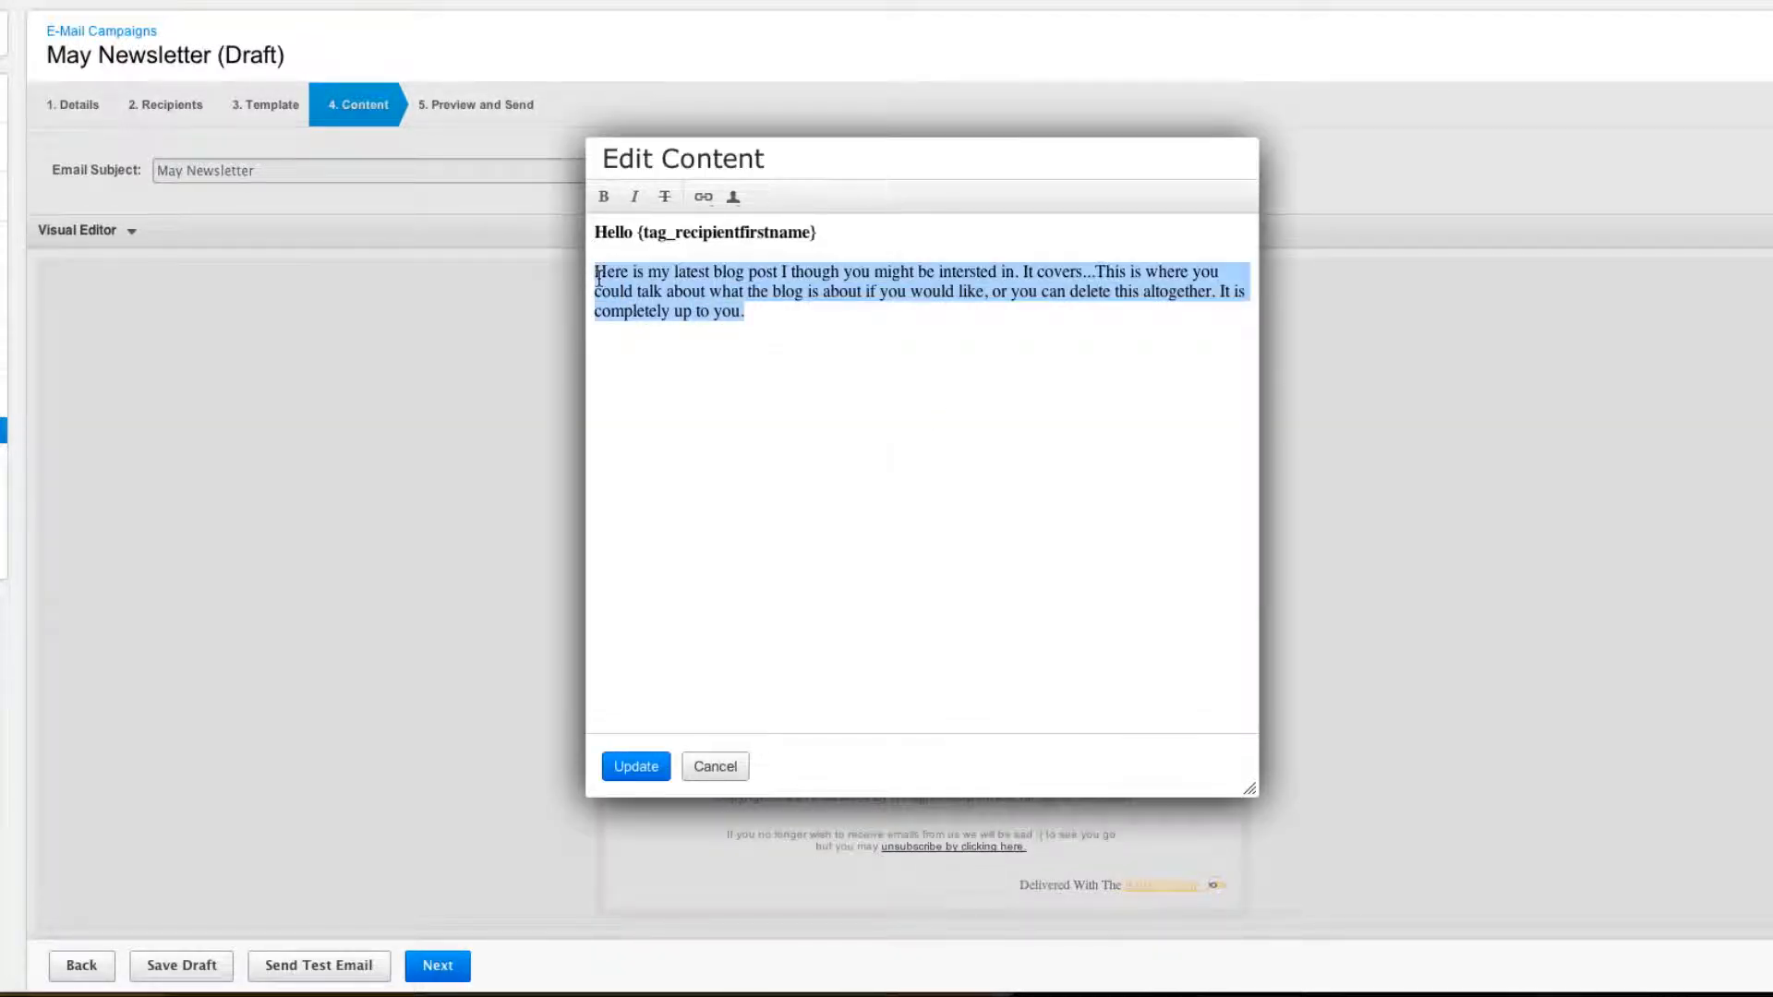
{"action": "left_click", "coordinate": [819, 317]}
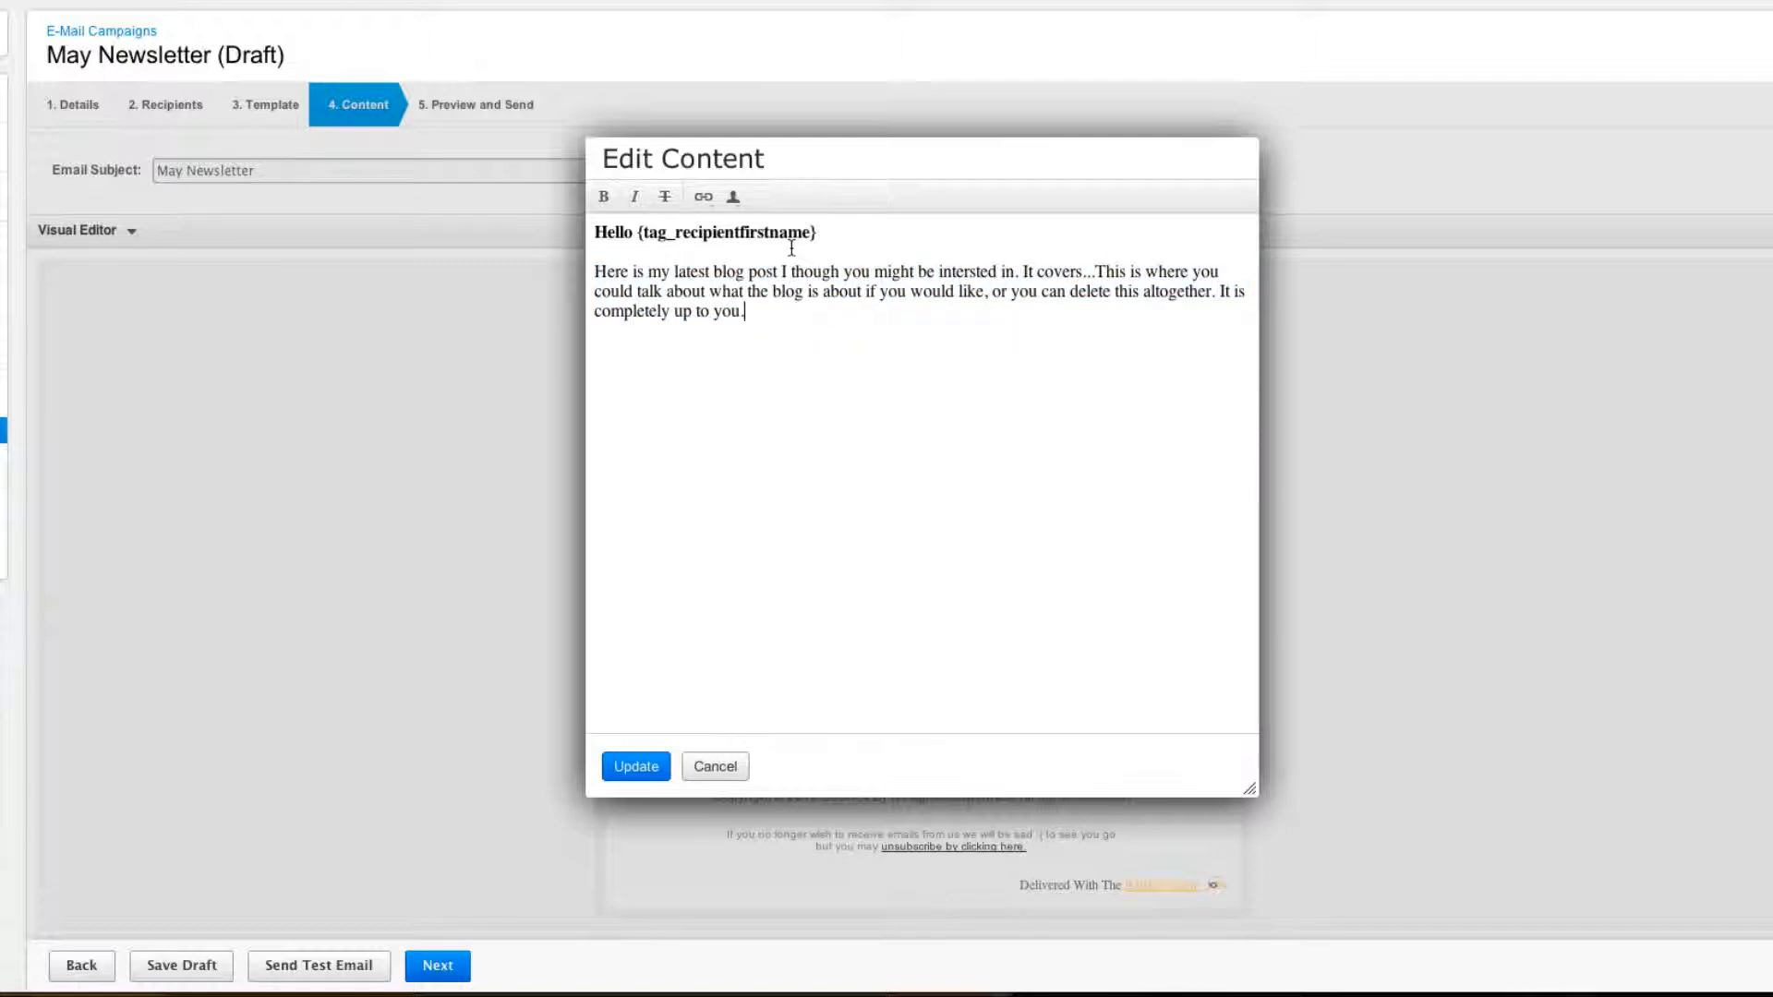
{"action": "left_click_drag", "start_coordinate": [788, 232], "coordinate": [668, 232]}
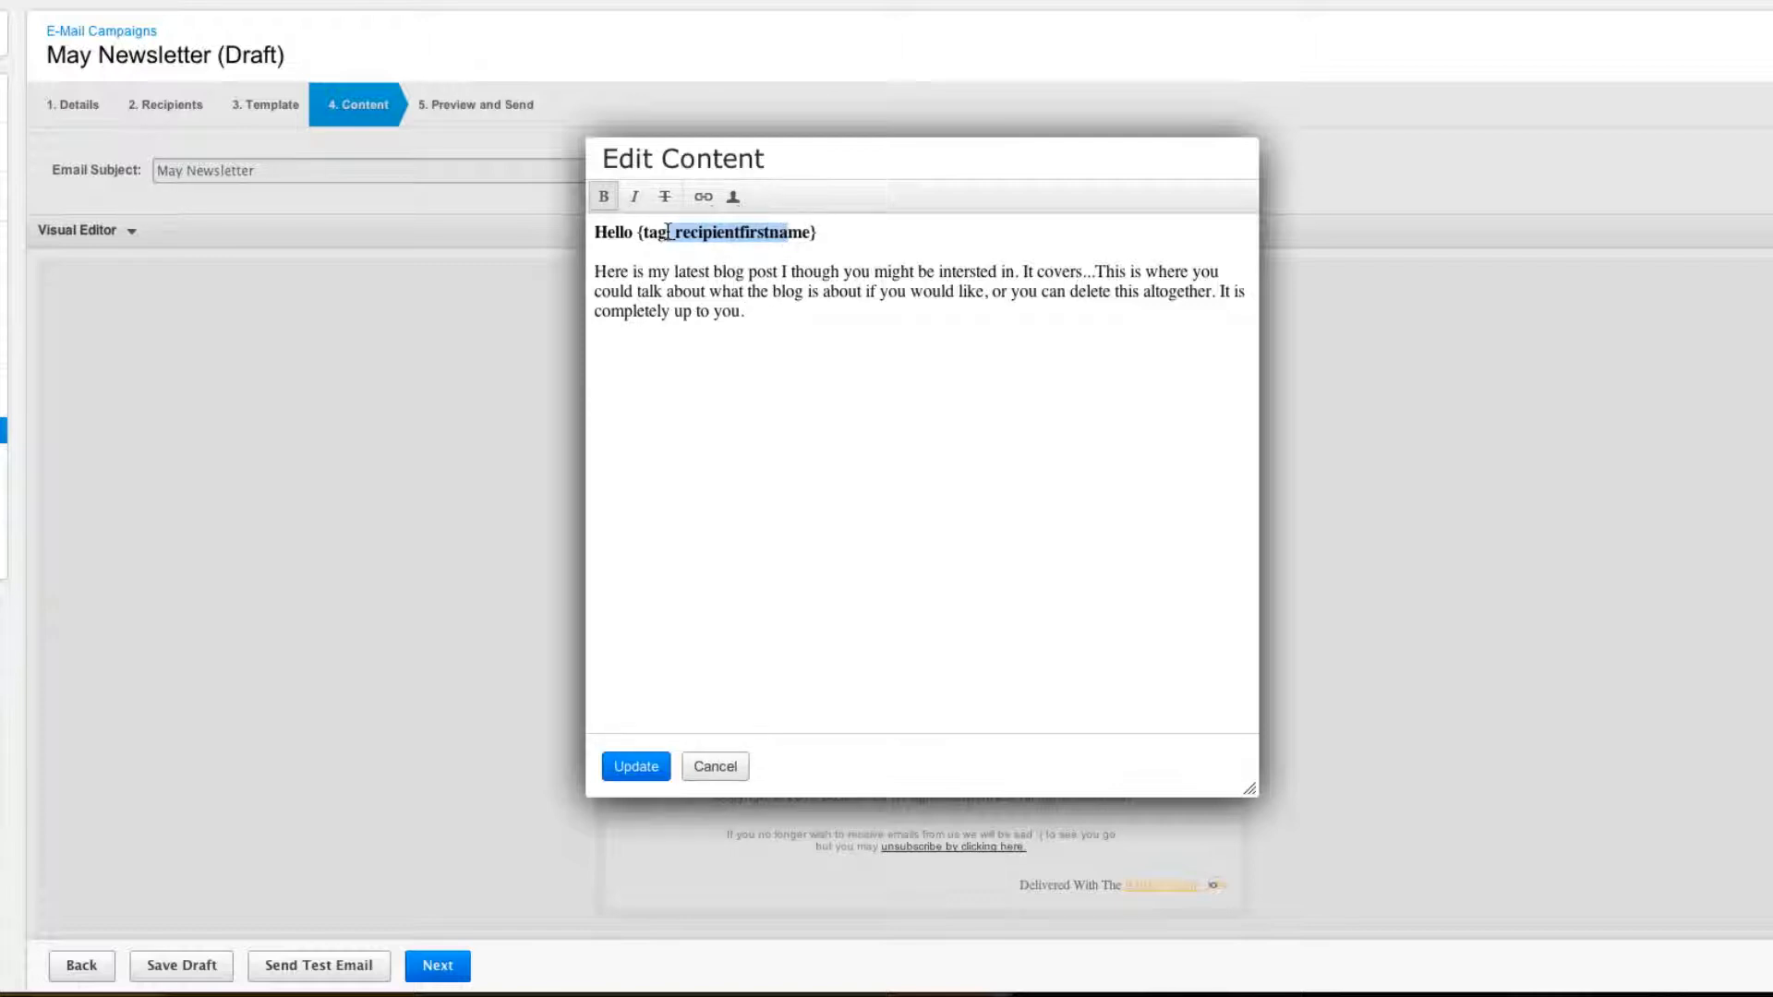
{"action": "left_click", "coordinate": [637, 766]}
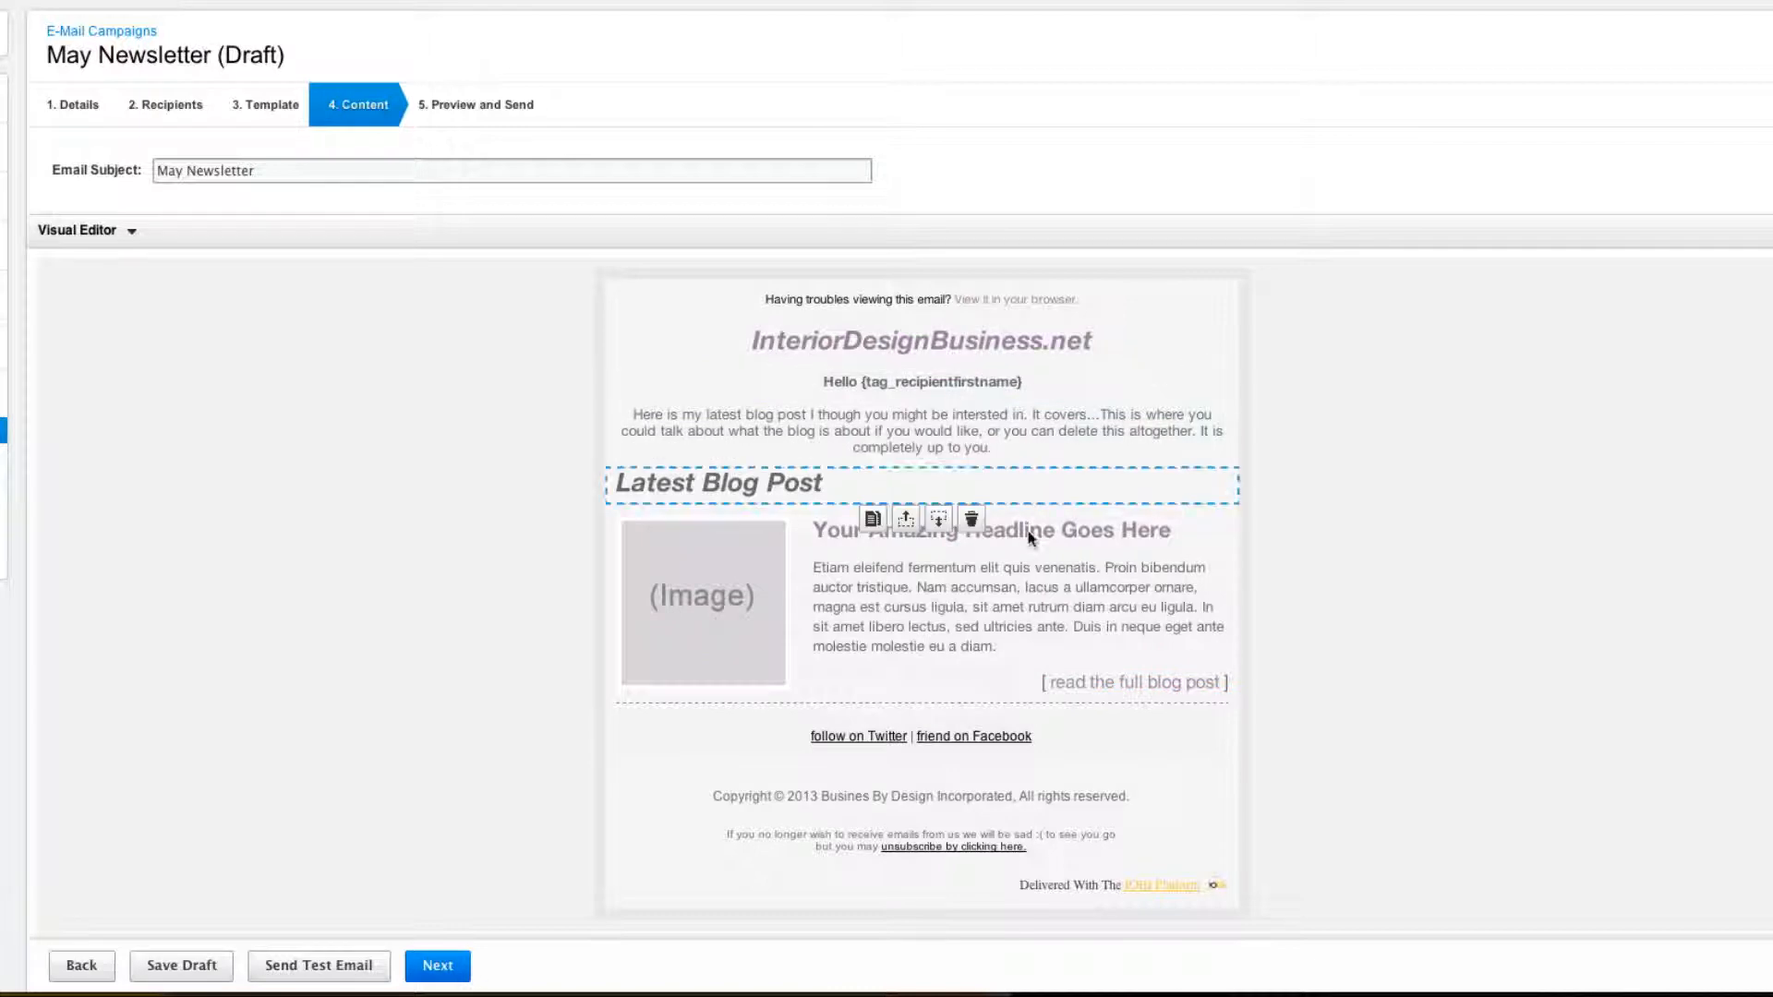
{"action": "mouse_move", "coordinate": [1026, 572]}
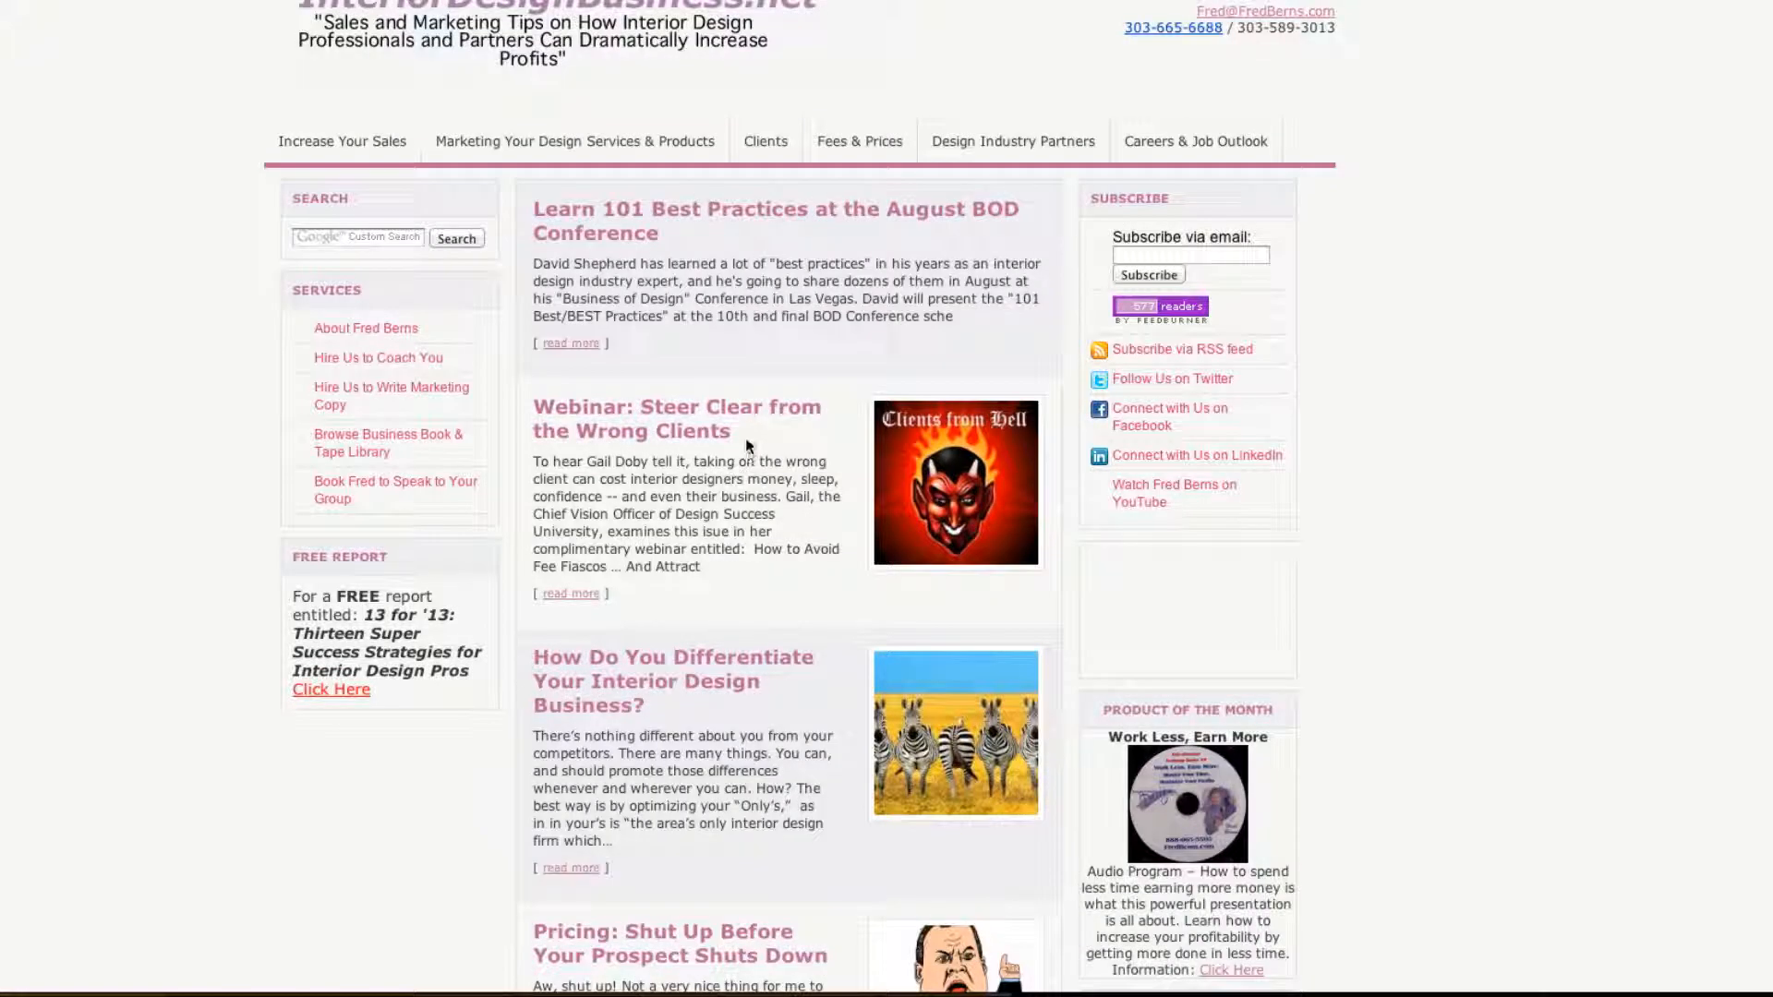
Replace the placeholder headline with 'Webinar: Steer Clear from the Wrong Clients'.
{"action": "left_click_drag", "start_coordinate": [748, 446], "coordinate": [540, 420]}
{"action": "key", "text": "ctrl+c"}
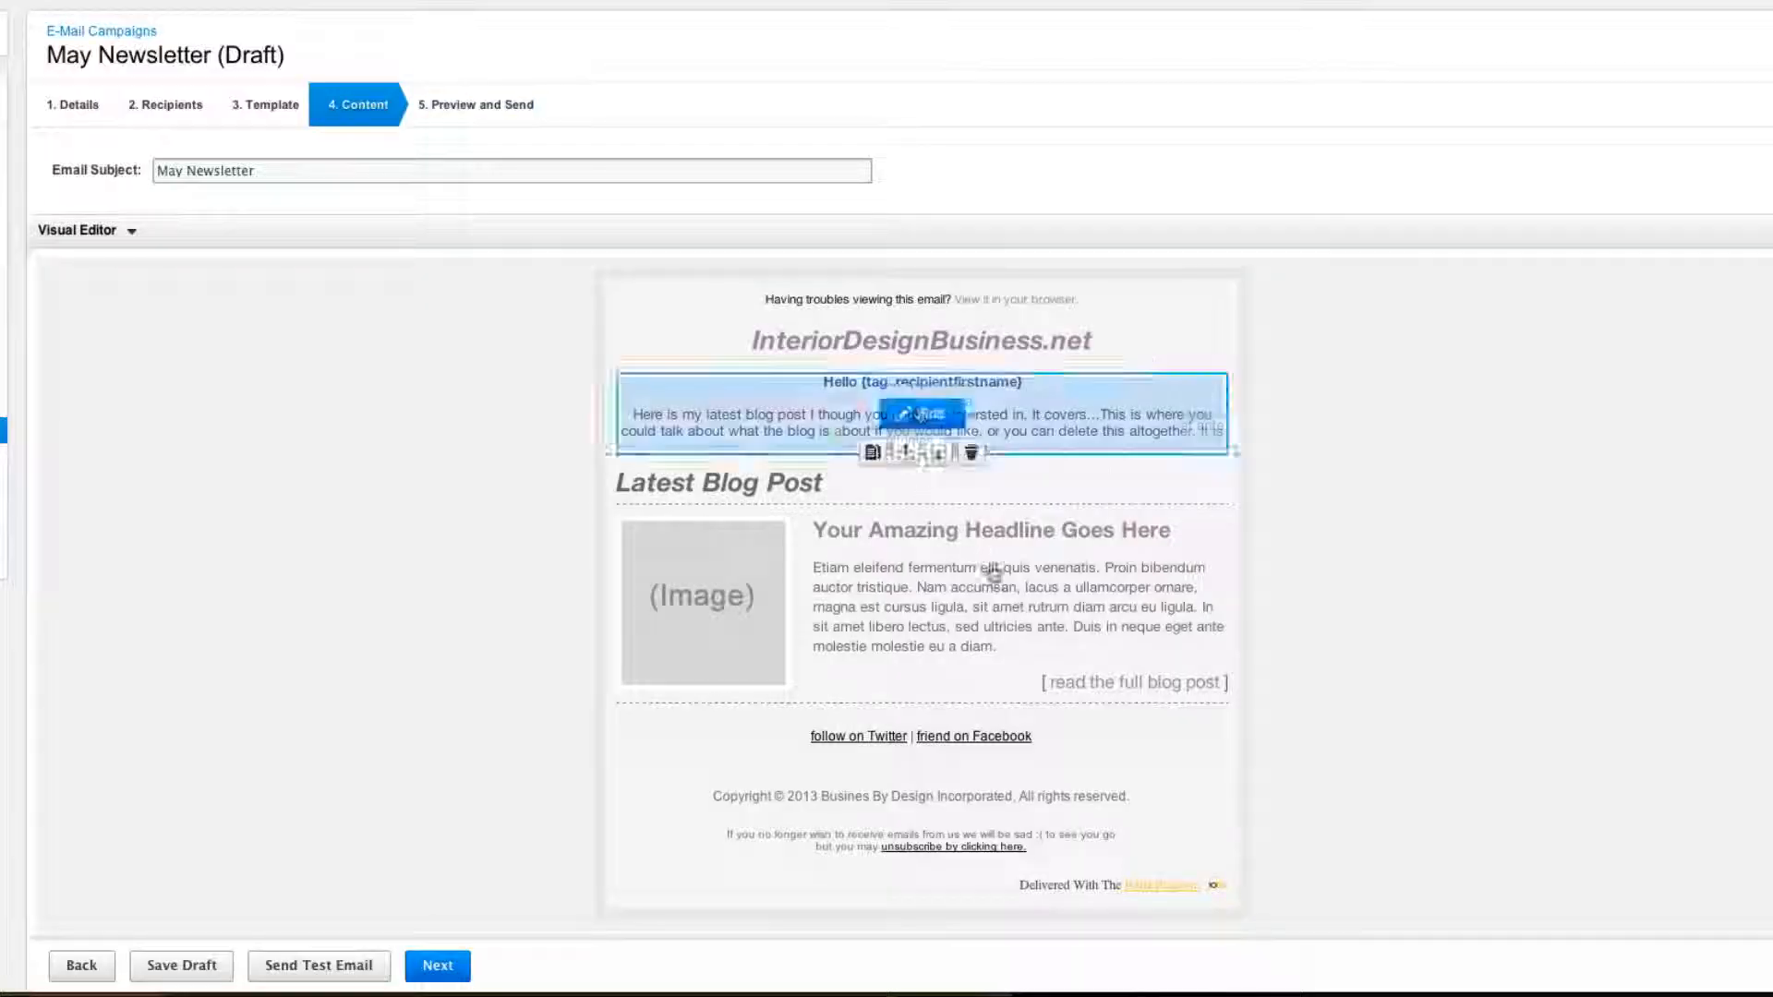
{"action": "left_click", "coordinate": [1014, 531]}
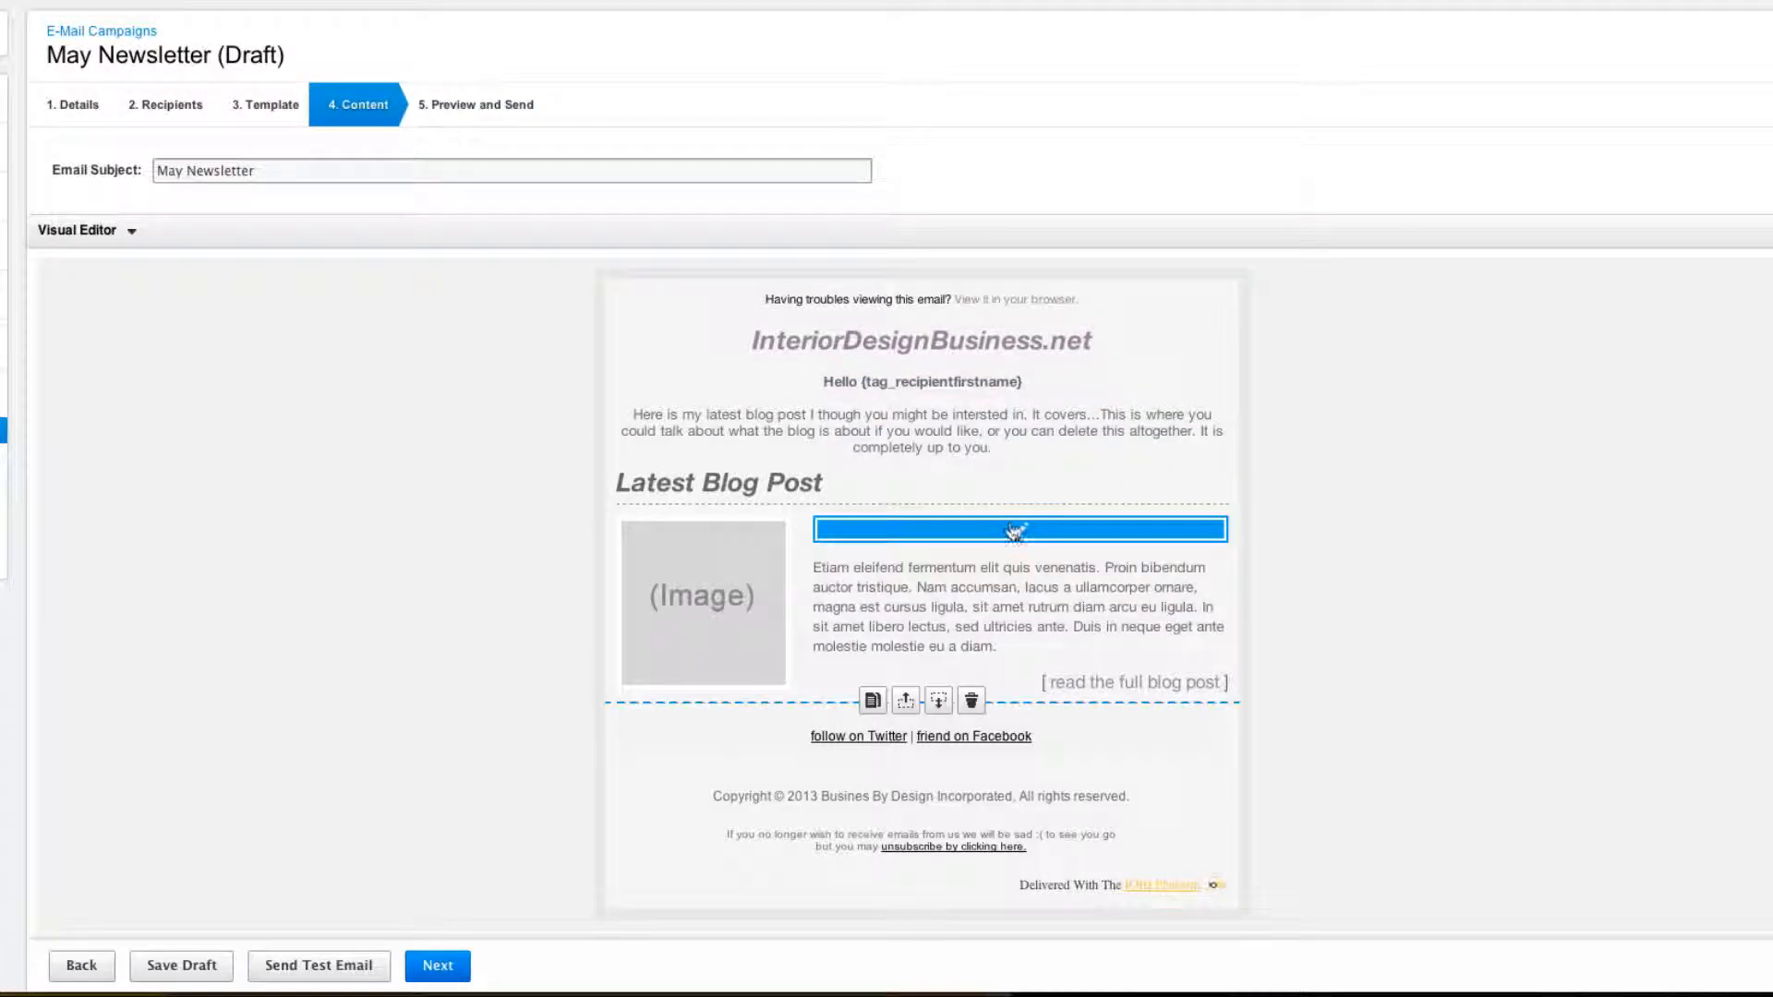
{"action": "left_click", "coordinate": [1016, 533]}
{"action": "left_click_drag", "start_coordinate": [1015, 242], "coordinate": [686, 233]}
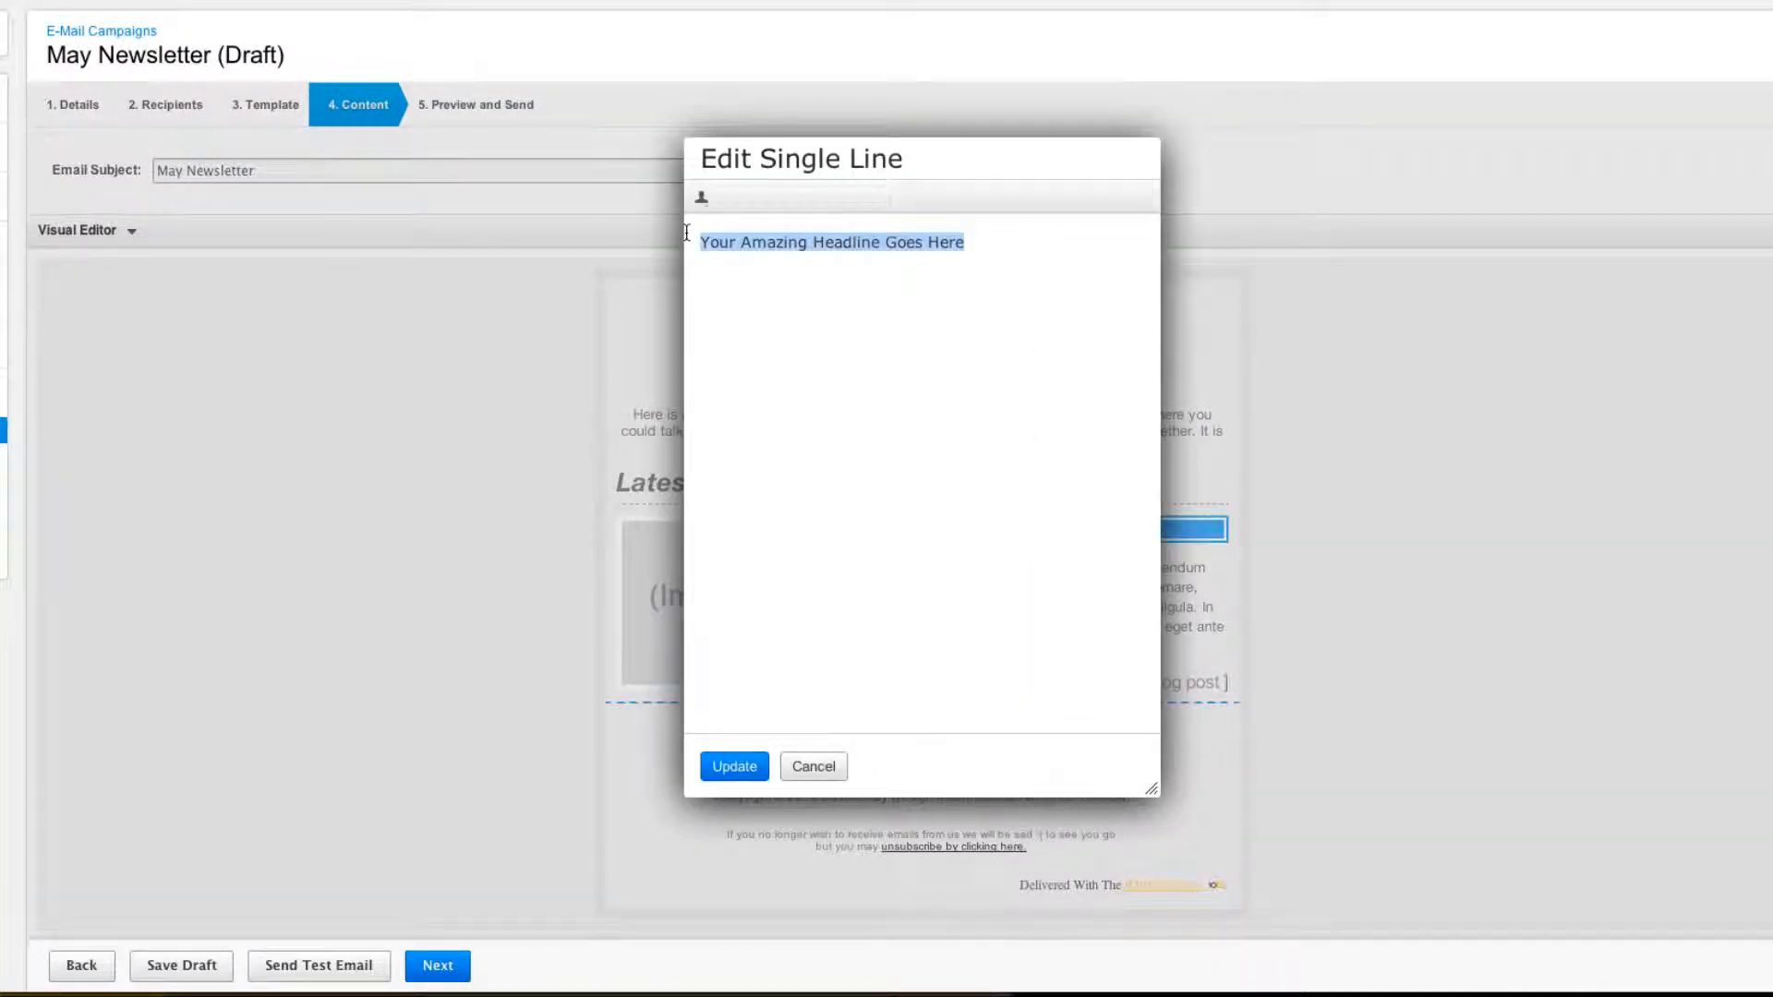
{"action": "key", "text": "ctrl+v"}
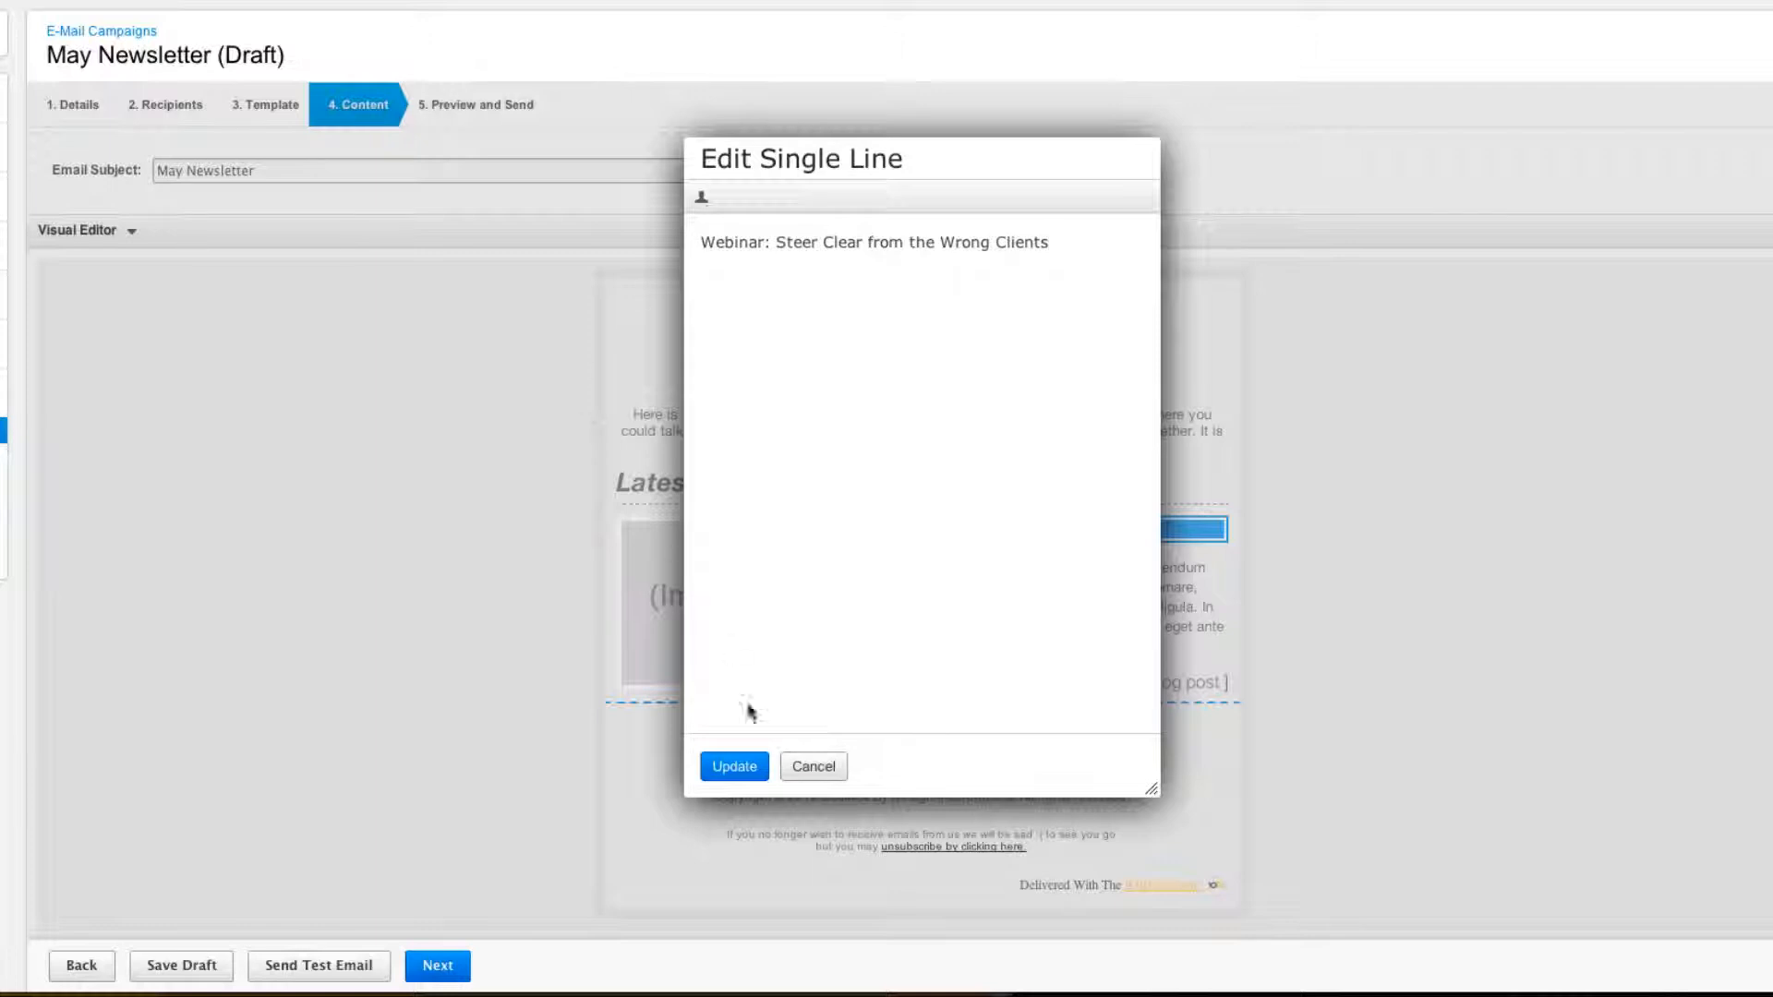
{"action": "left_click", "coordinate": [736, 767]}
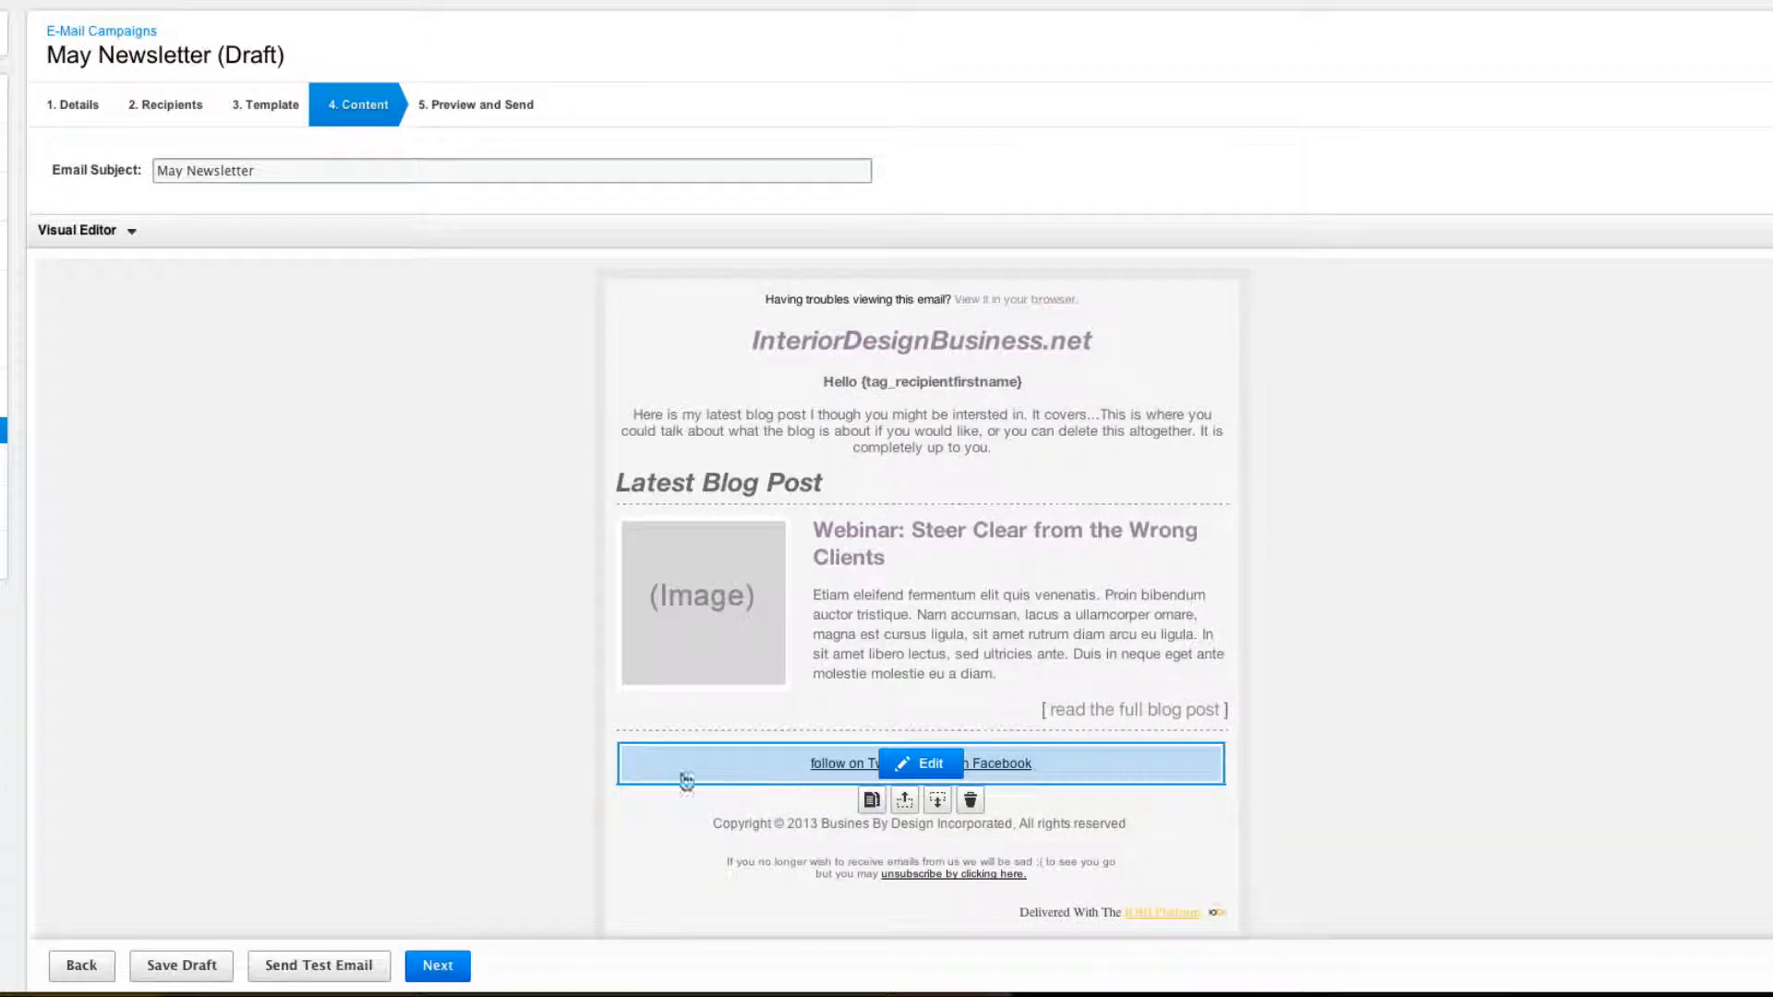
Replace the placeholder summary with the webinar post's opening paragraph copied from the blog.
{"action": "key", "text": "ctrl+Tab"}
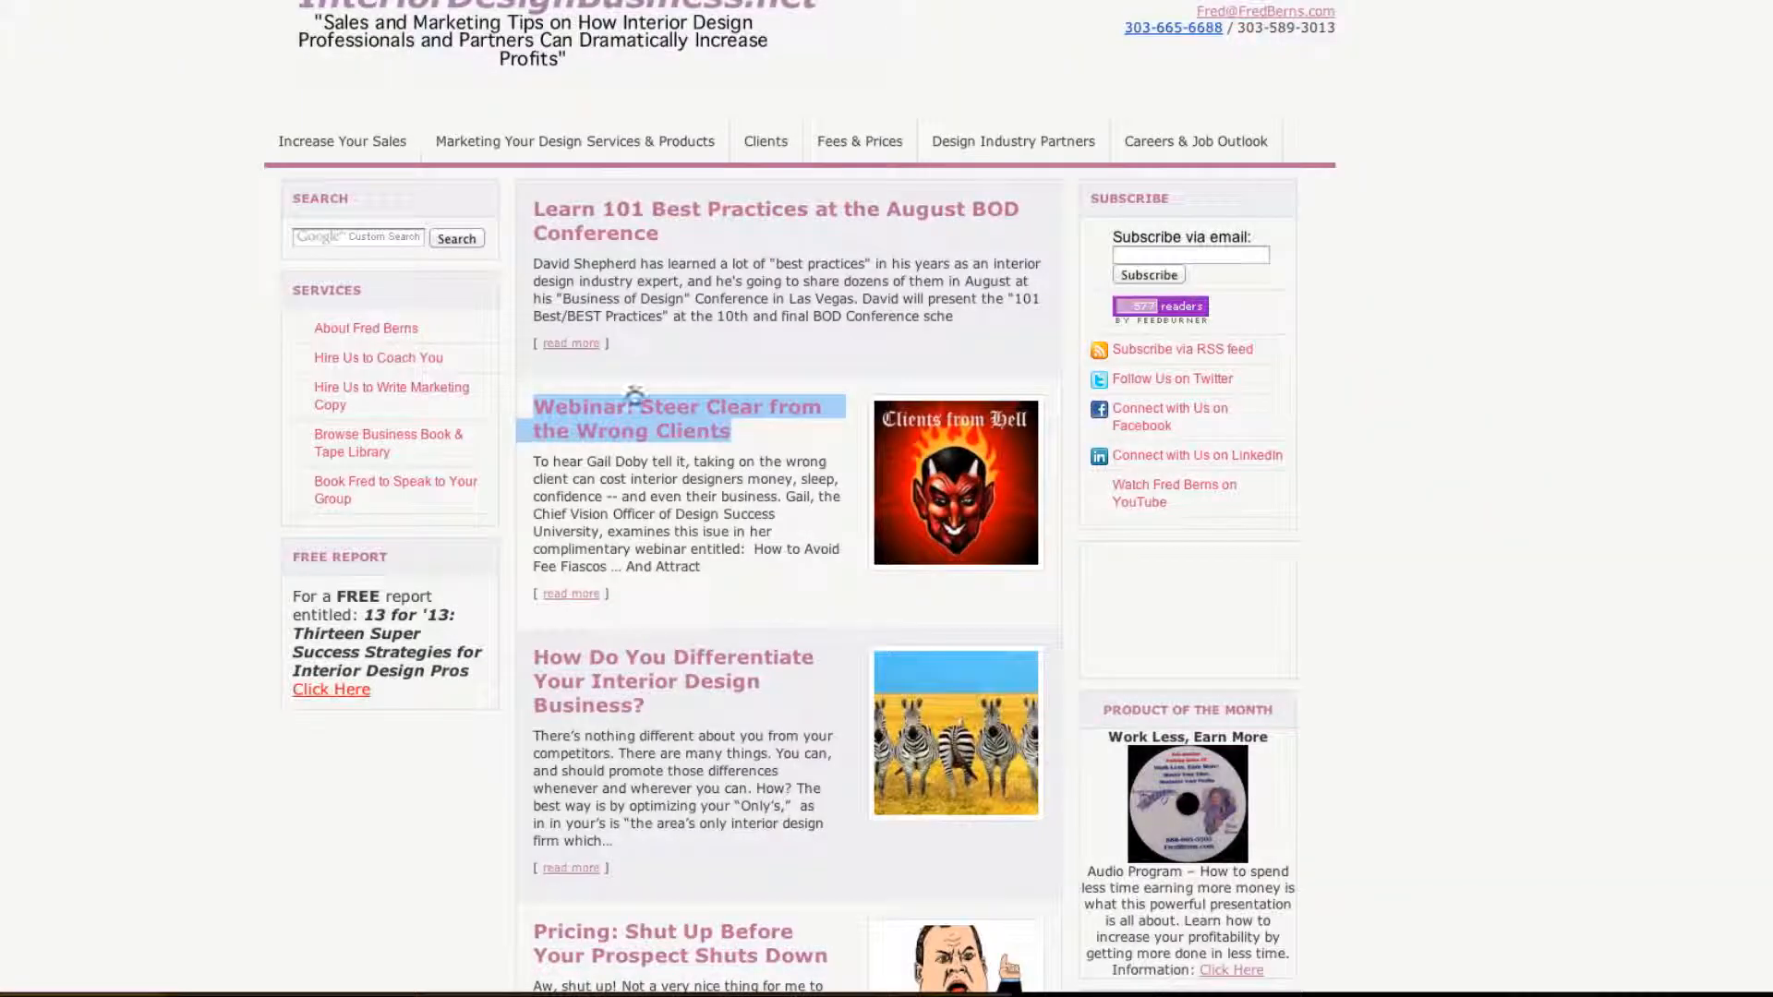
{"action": "left_click_drag", "start_coordinate": [702, 567], "coordinate": [531, 465]}
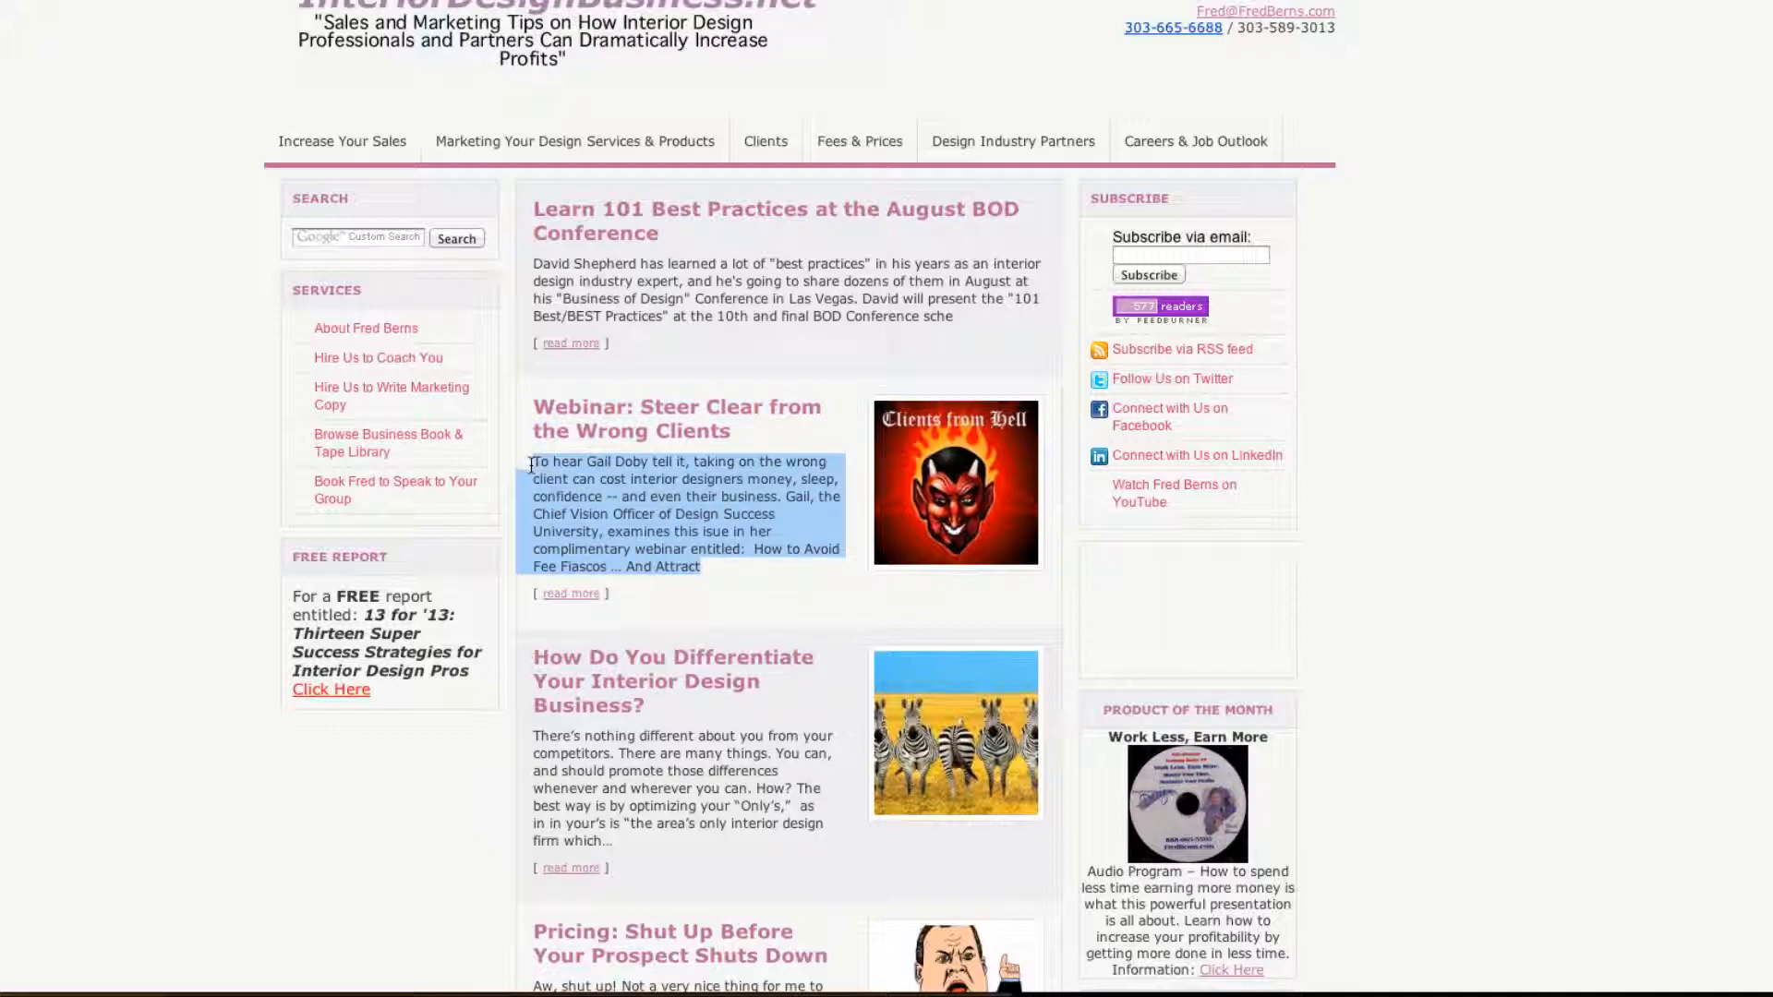
{"action": "key", "text": "ctrl+Tab"}
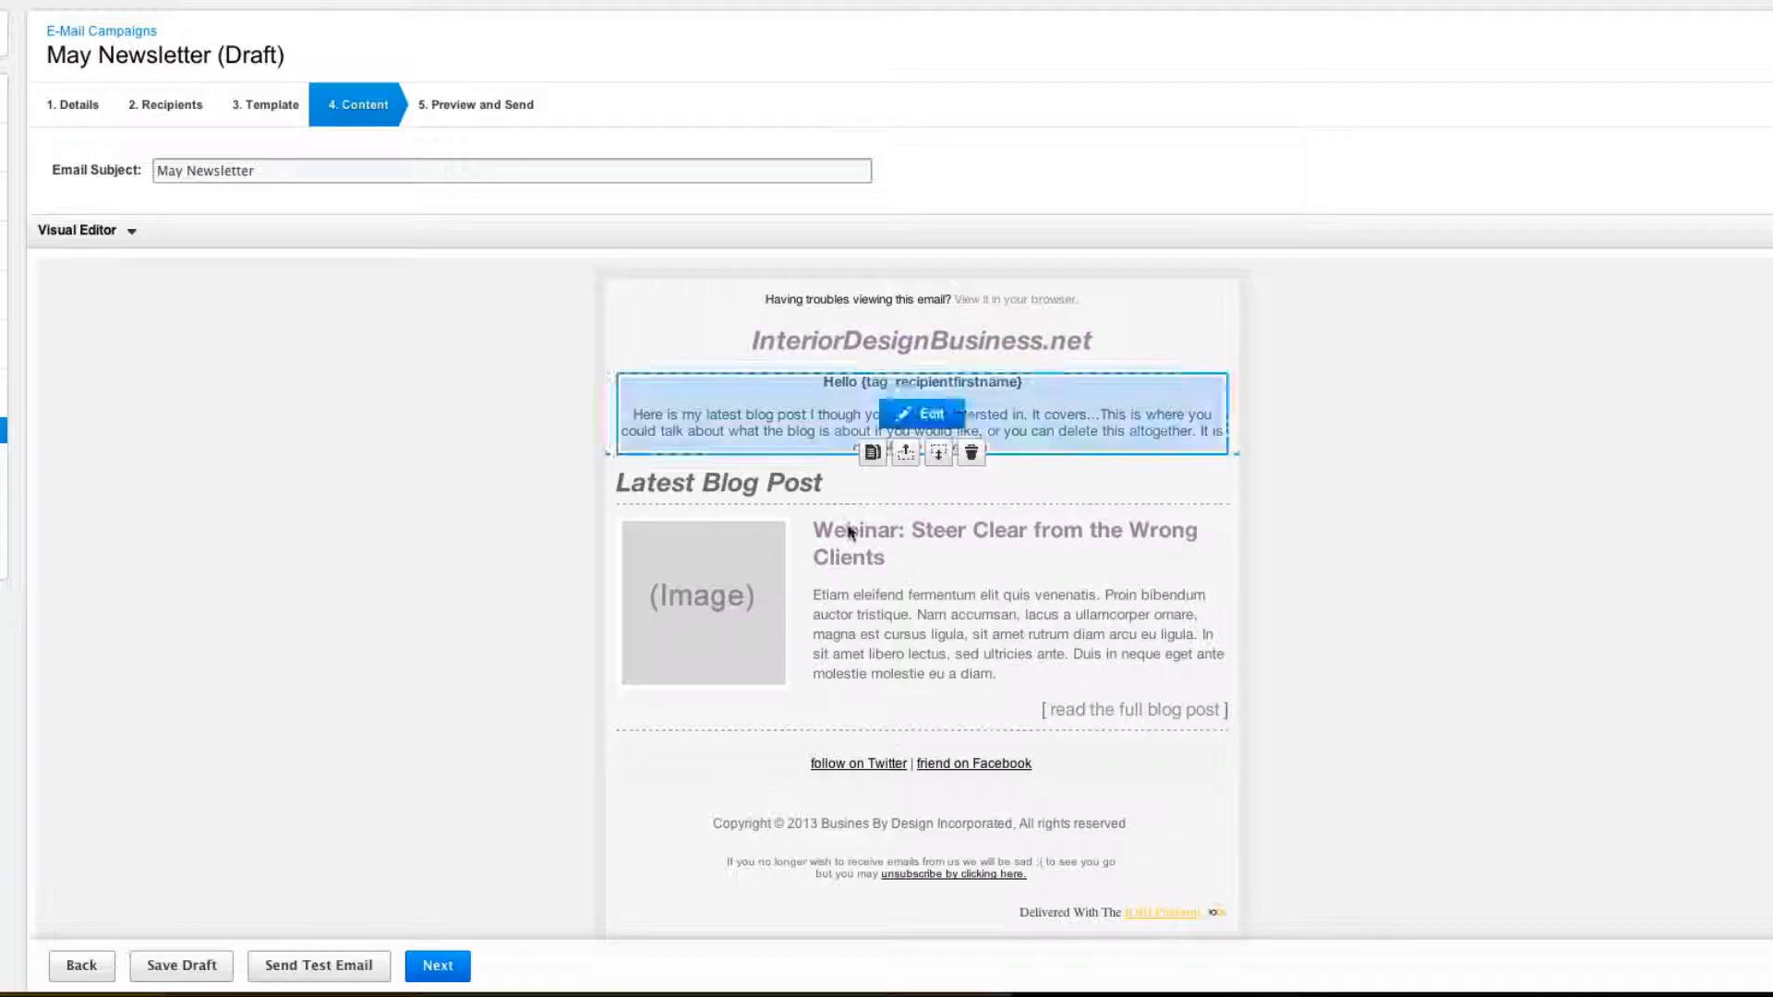
{"action": "left_click", "coordinate": [1020, 627]}
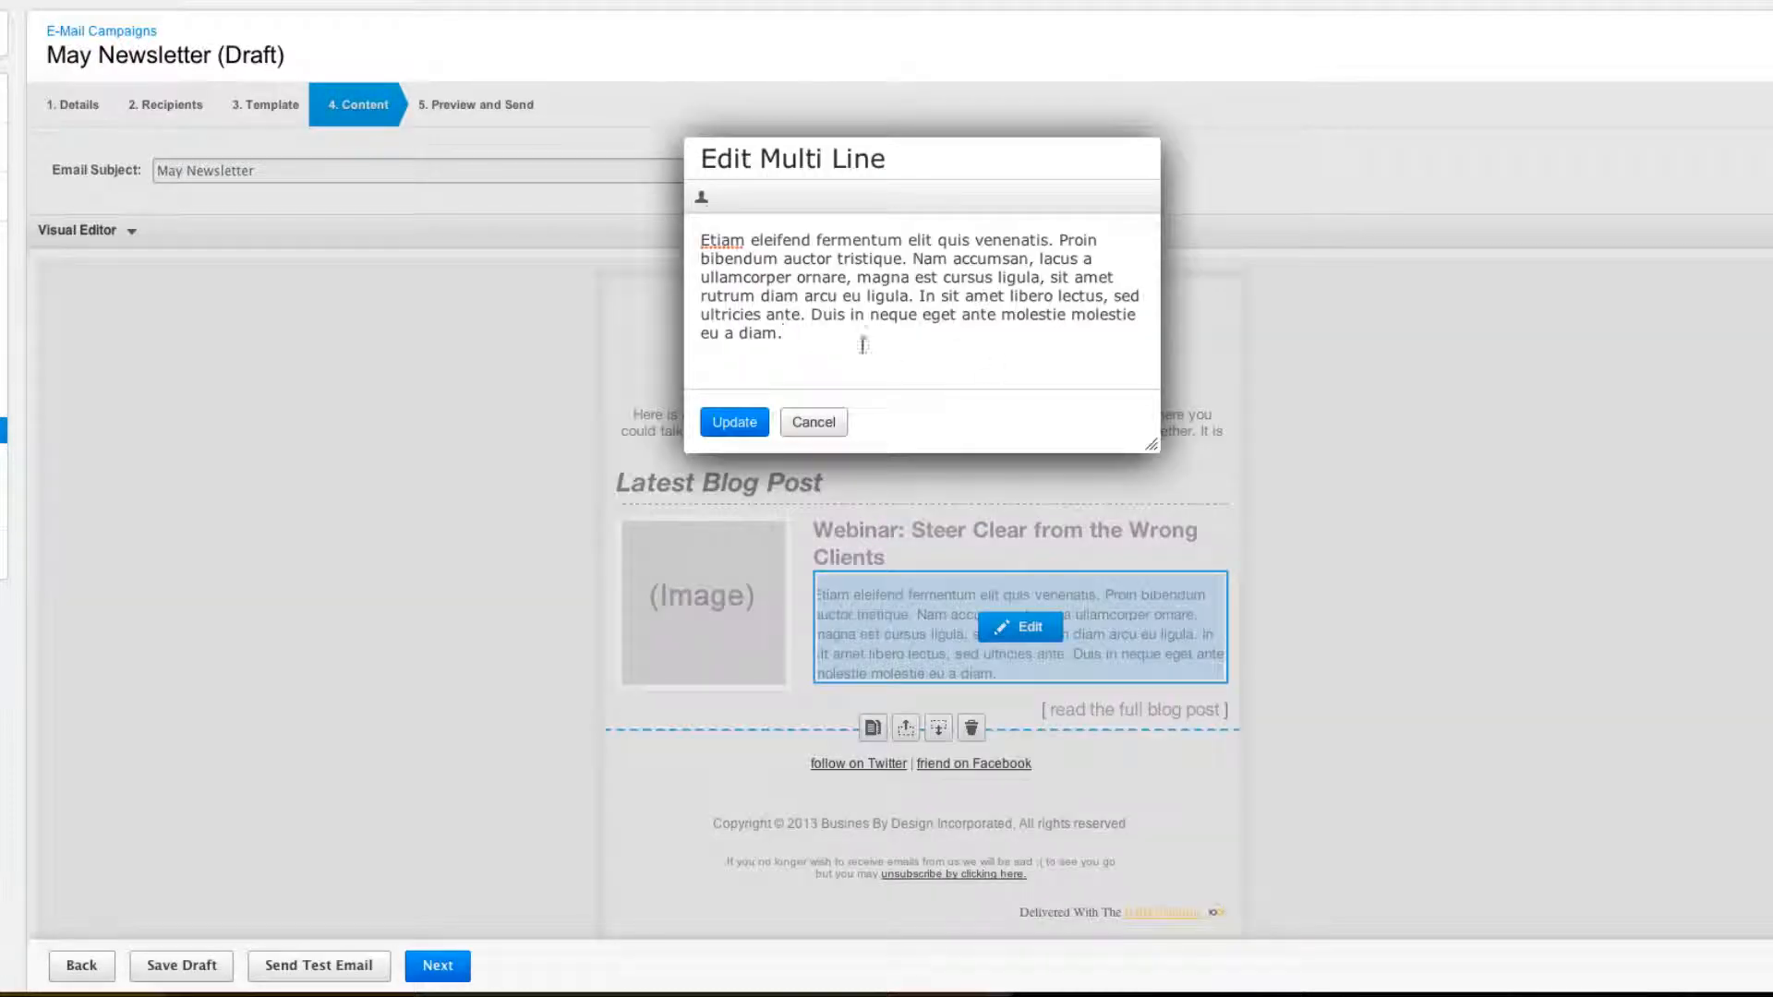
{"action": "left_click_drag", "start_coordinate": [863, 345], "coordinate": [644, 239]}
{"action": "type", "text": "To hear Gail Doby tell it, taking on the wrong client can cost interior designers money, sleep, confidence -- and even their business. Gail, the Chief Vision Officer of Design Success University, examines this isue in her complimentary webinar entitled:  How to Avoid Fee Fiascos ... And Attract"}
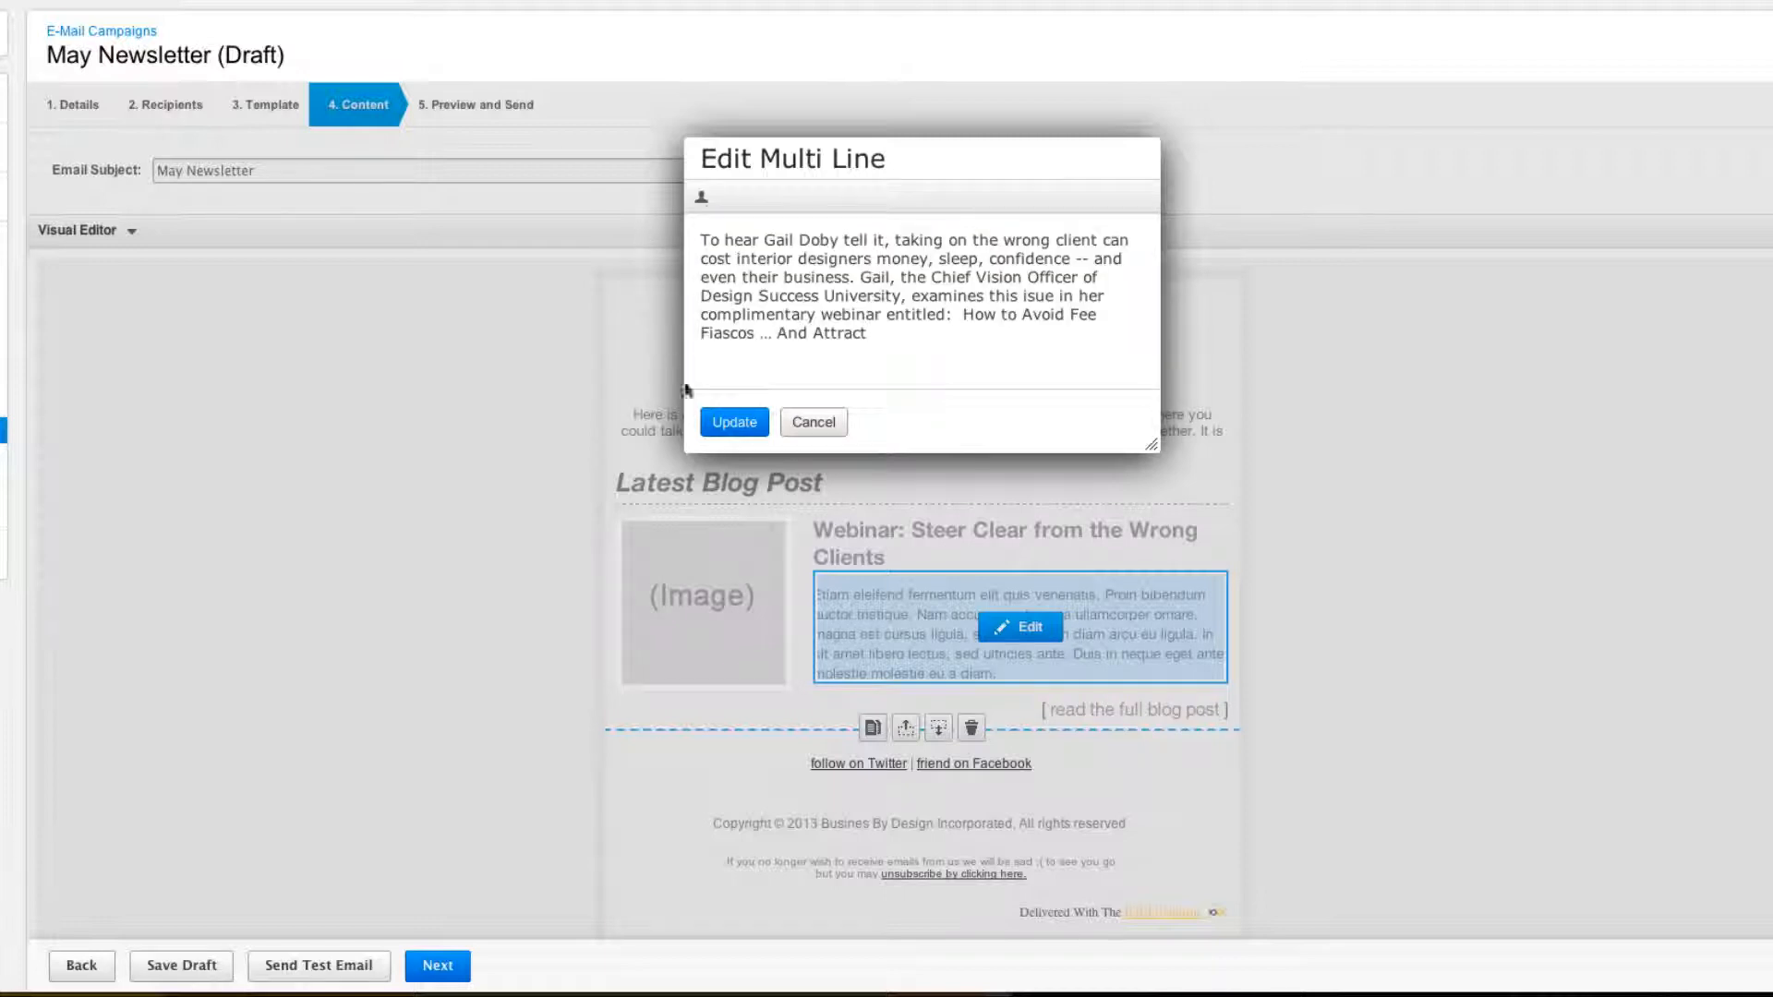
{"action": "left_click", "coordinate": [731, 422]}
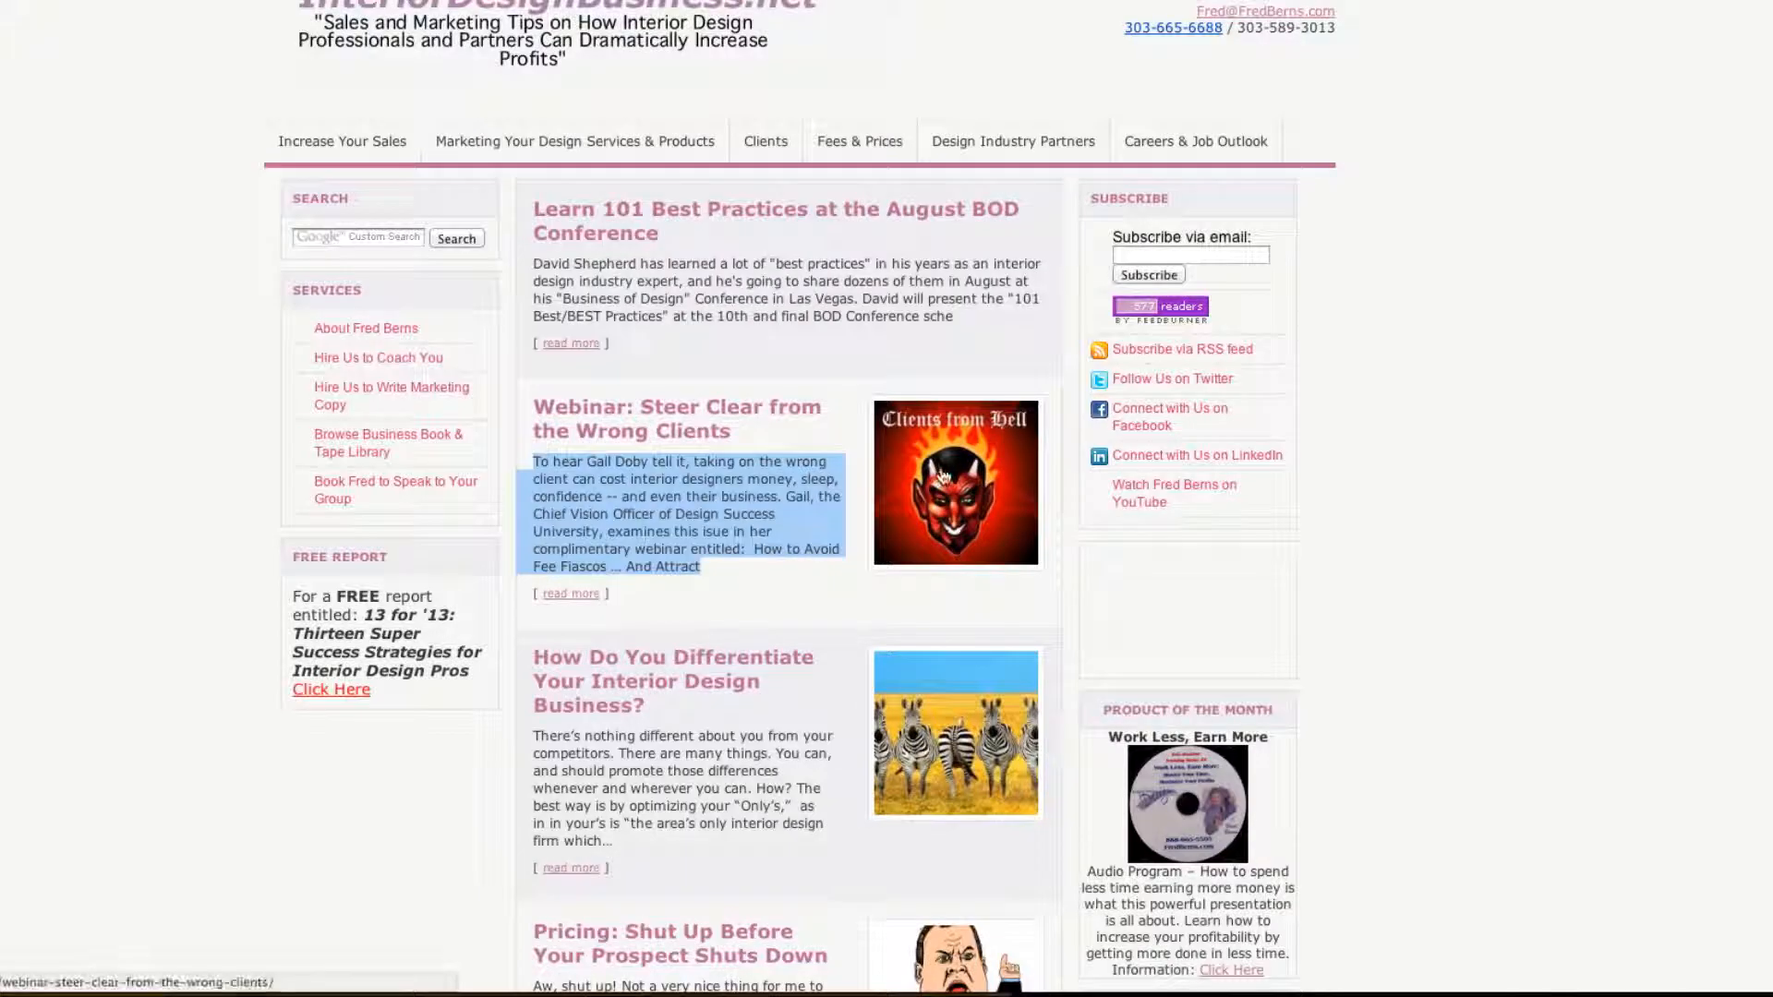
Bring up the context menu for the Clients from Hell image on the blog.
{"action": "right_click", "coordinate": [945, 463]}
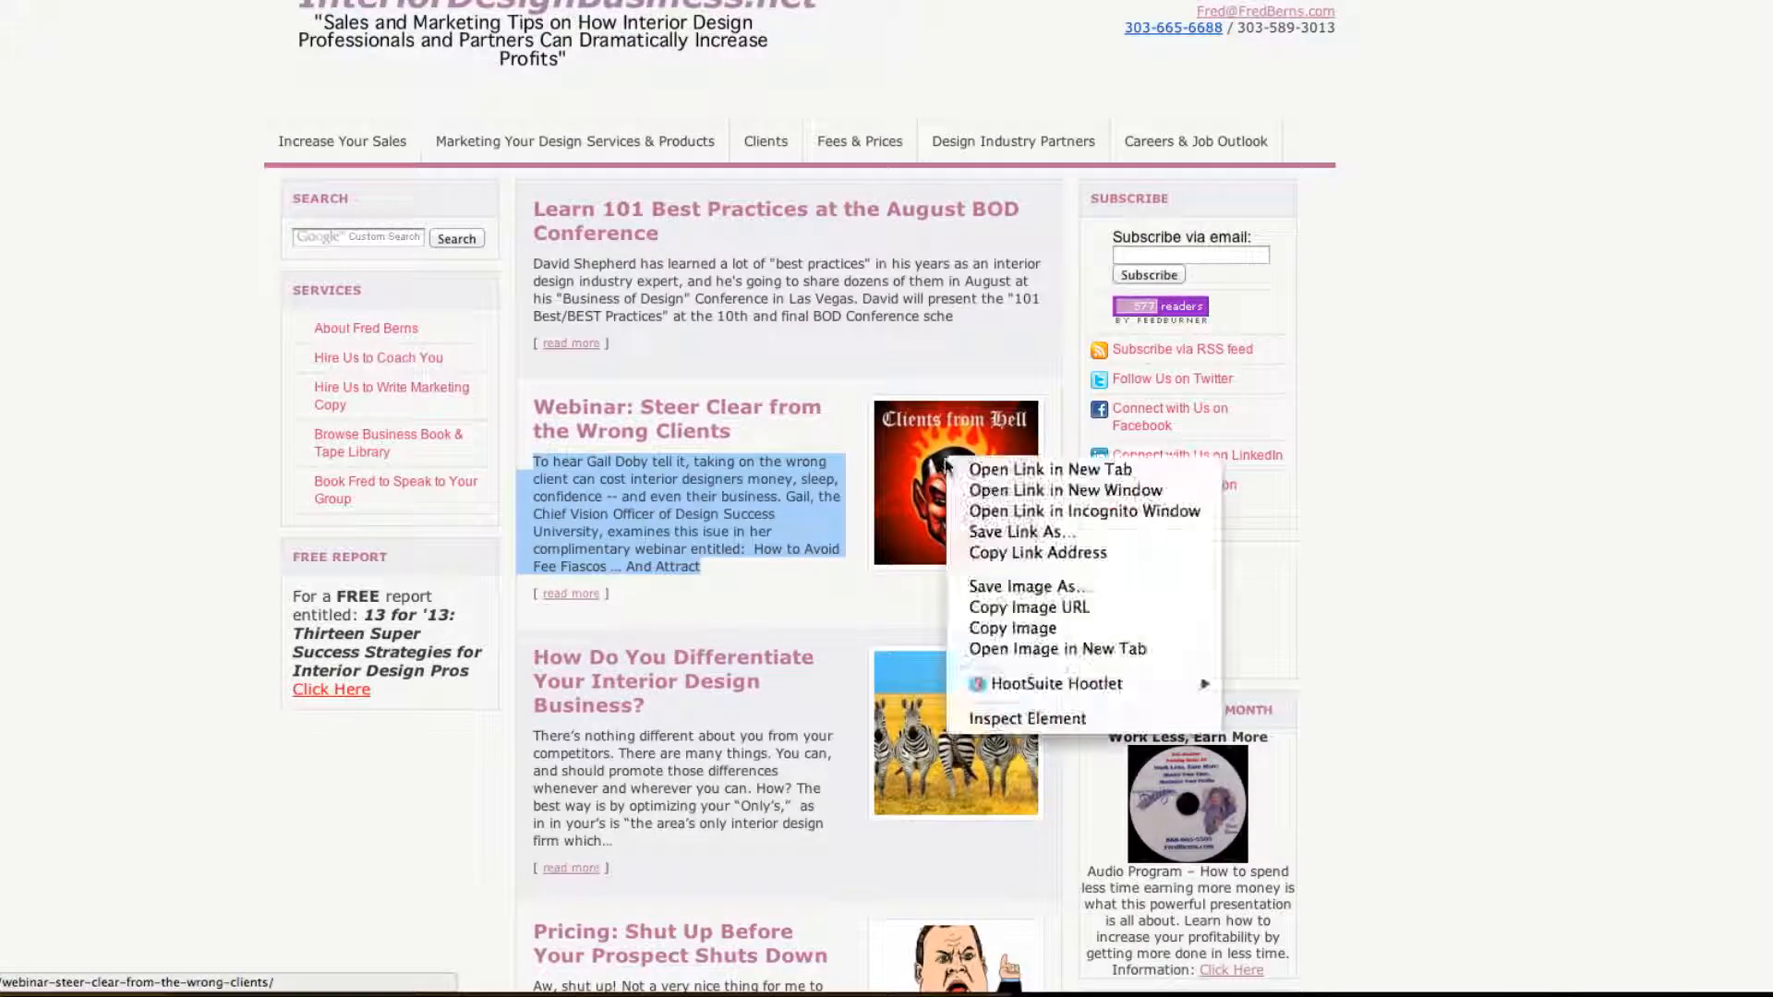
{"action": "left_click", "coordinate": [977, 348]}
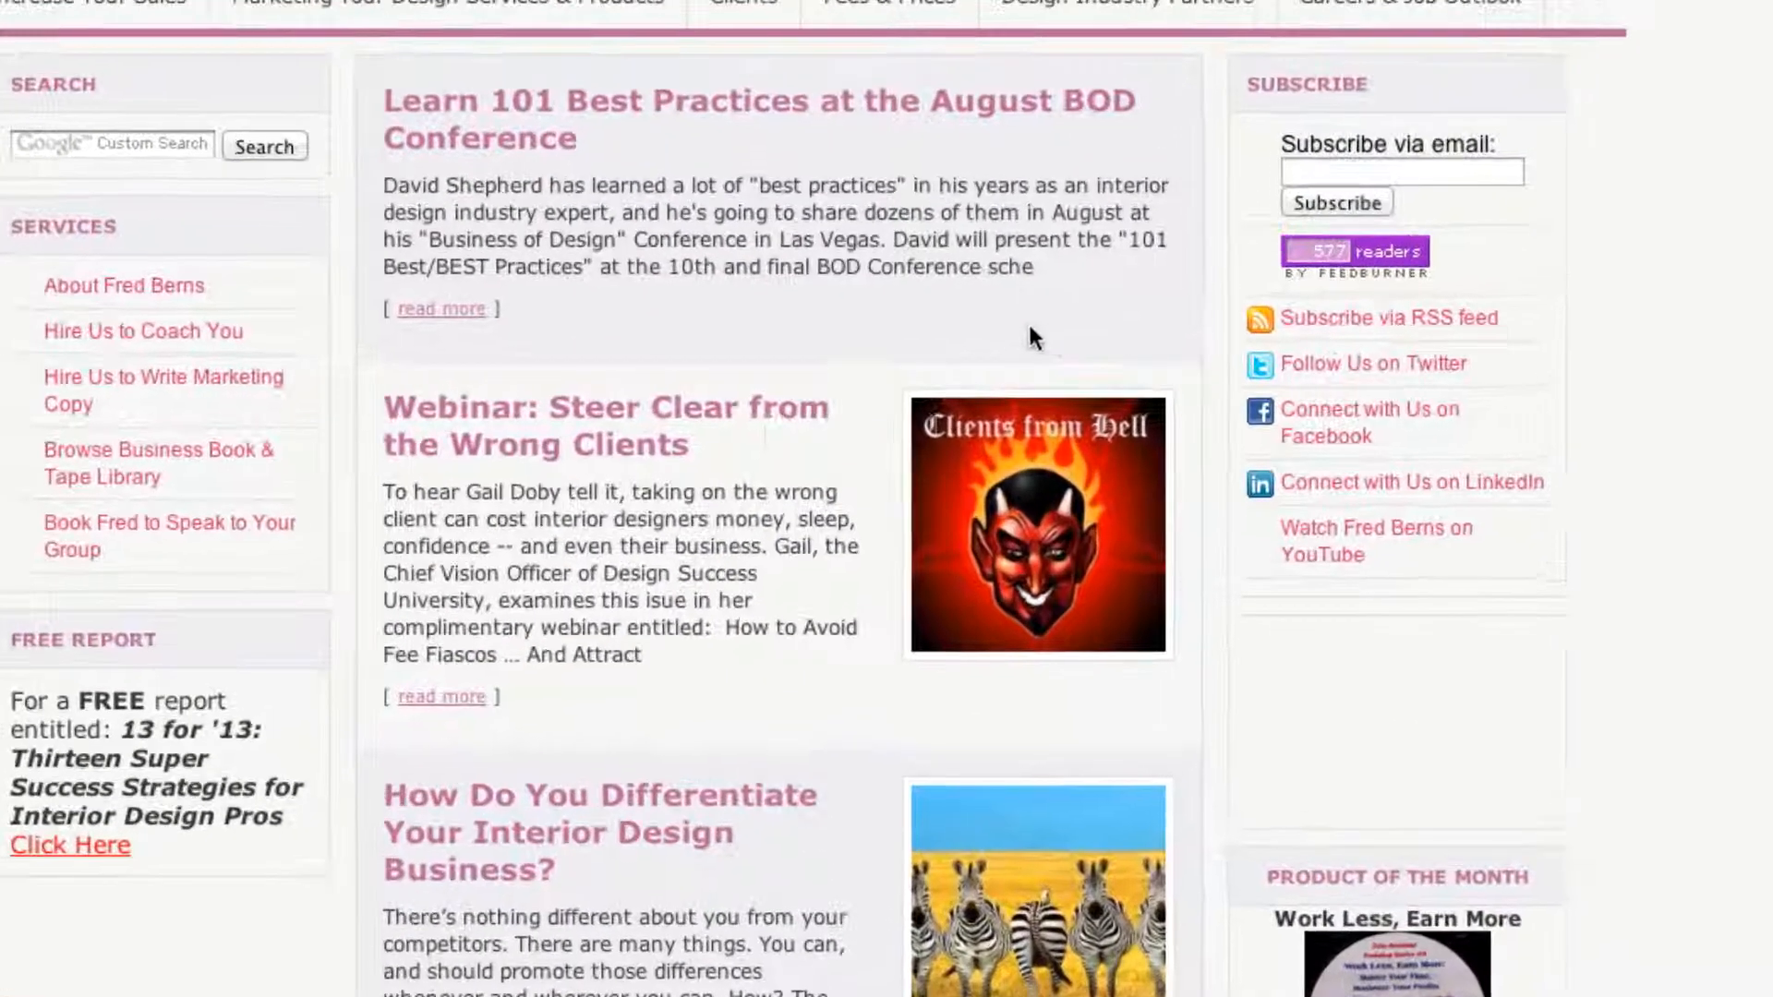
{"action": "right_click", "coordinate": [995, 535]}
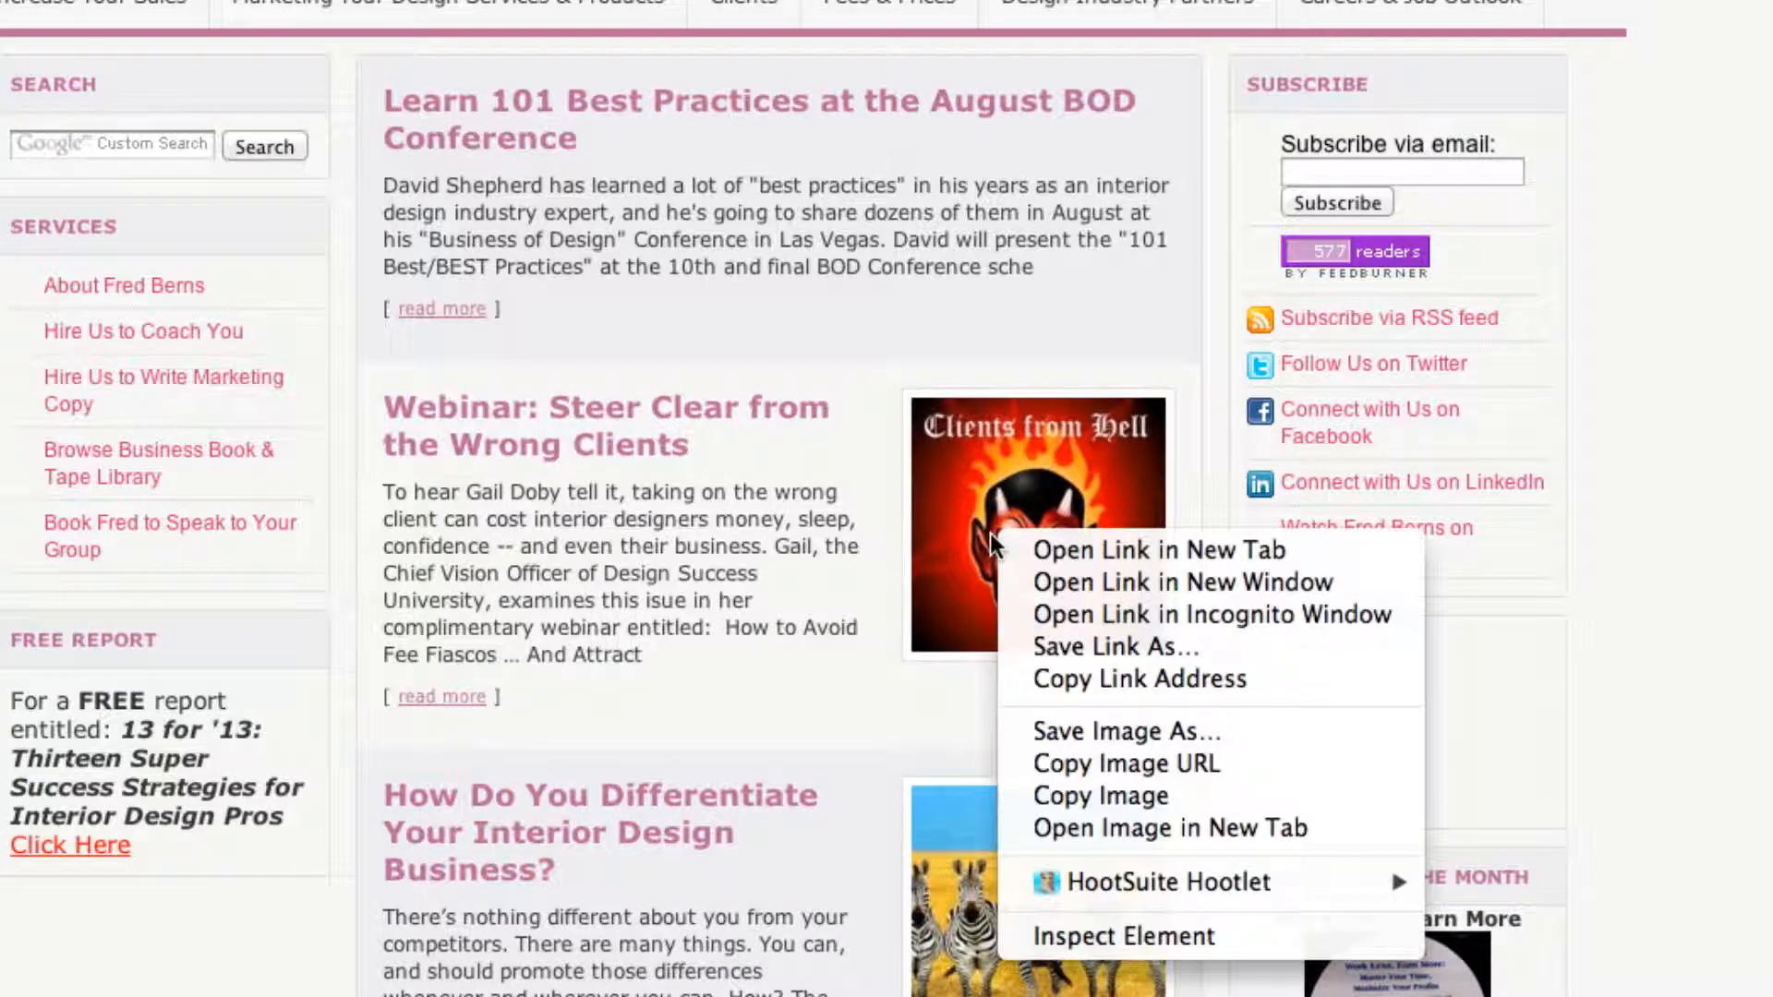
Copy the clientfrom-hell-150x150.jpg URL and set it as the newsletter image's external URL.
{"action": "left_click", "coordinate": [1088, 763]}
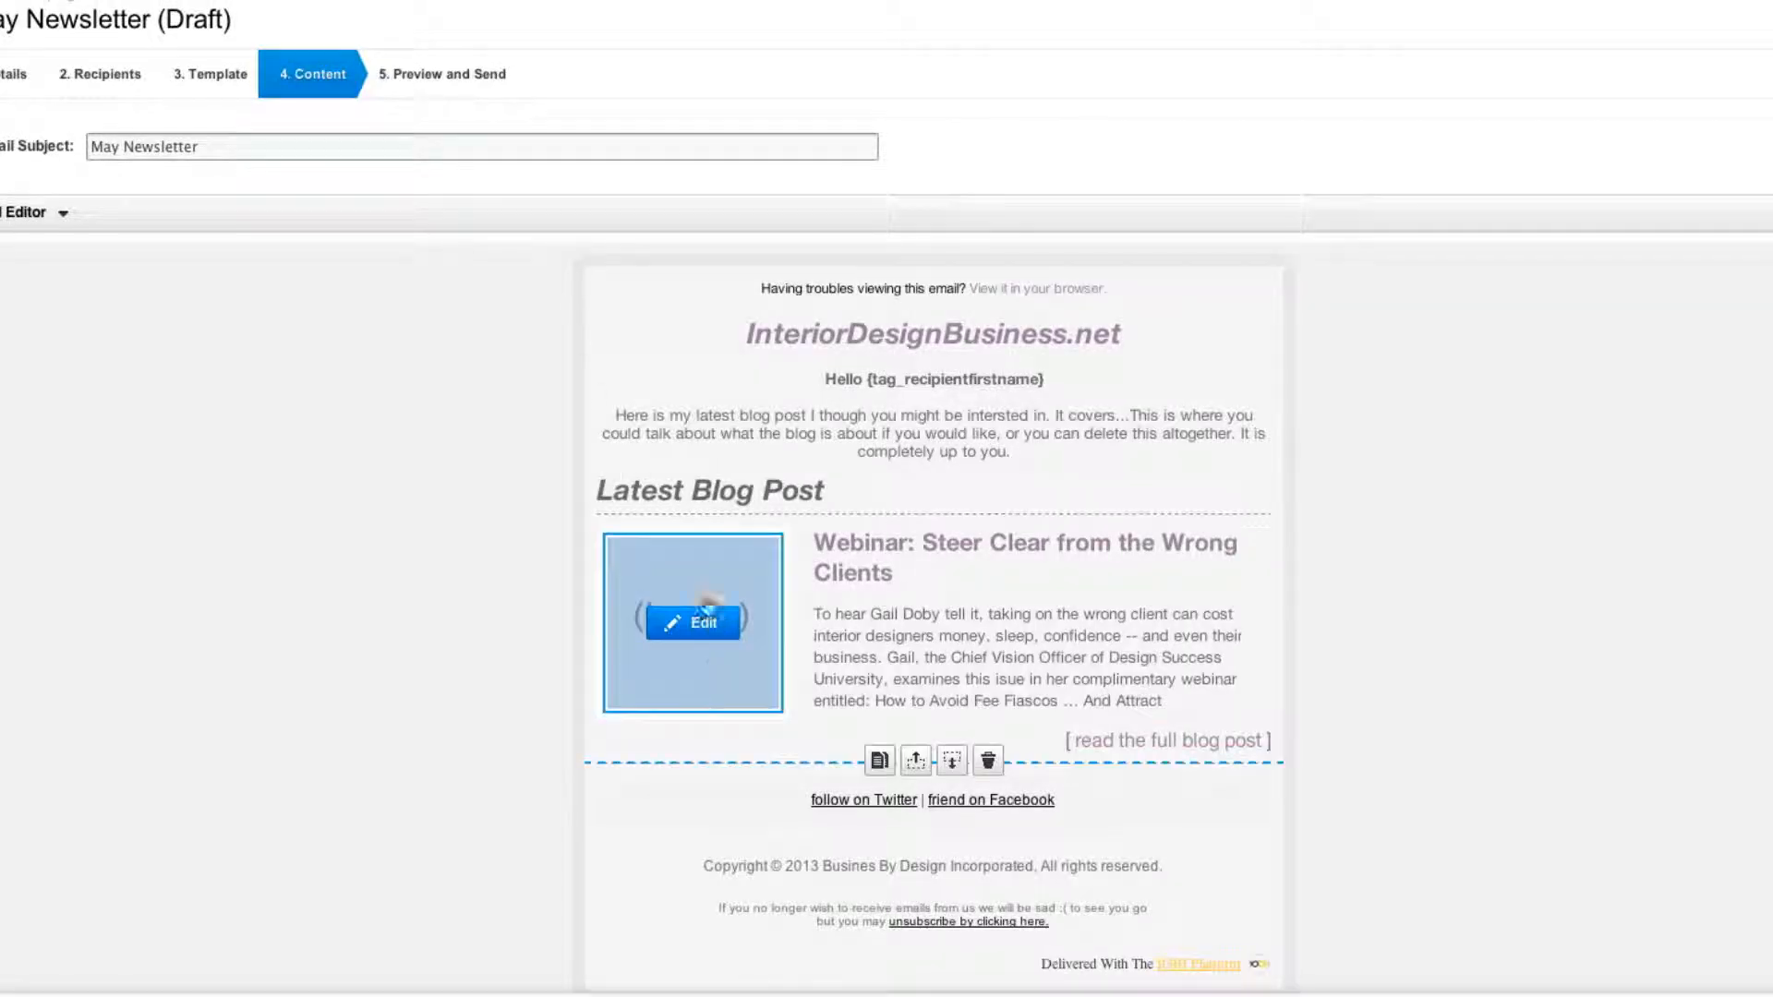
{"action": "left_click", "coordinate": [709, 625]}
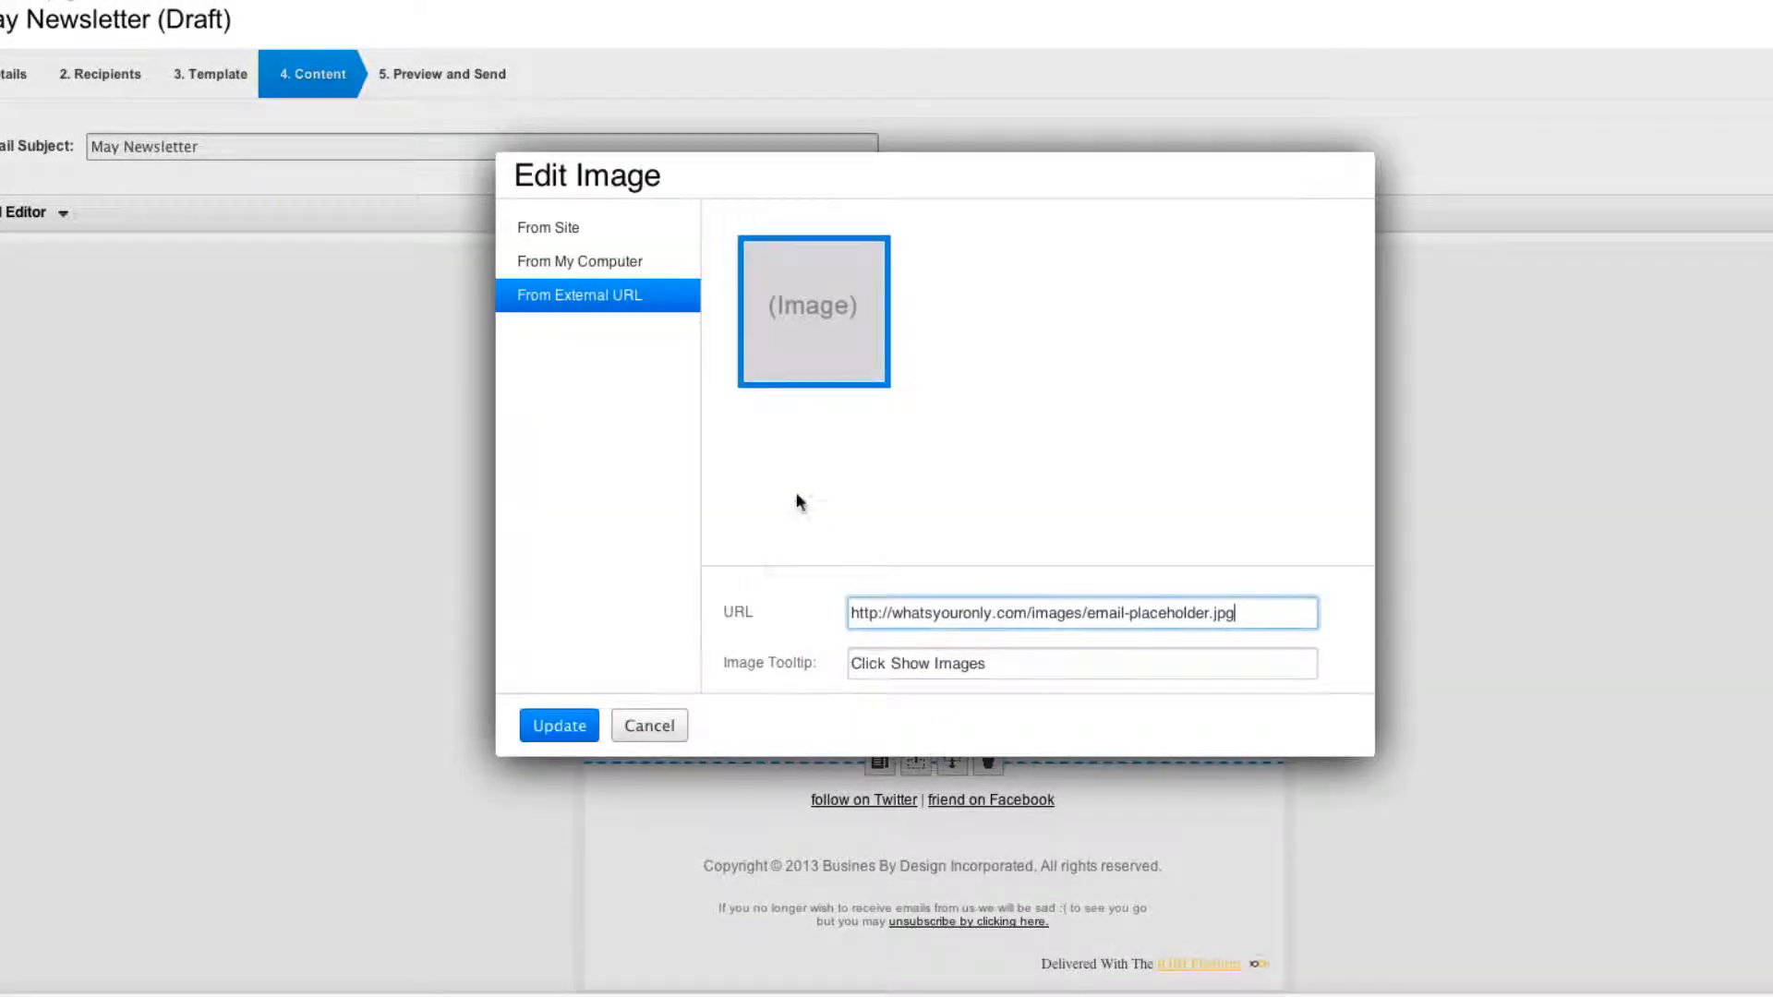
{"action": "left_click_drag", "start_coordinate": [1029, 623], "coordinate": [827, 611]}
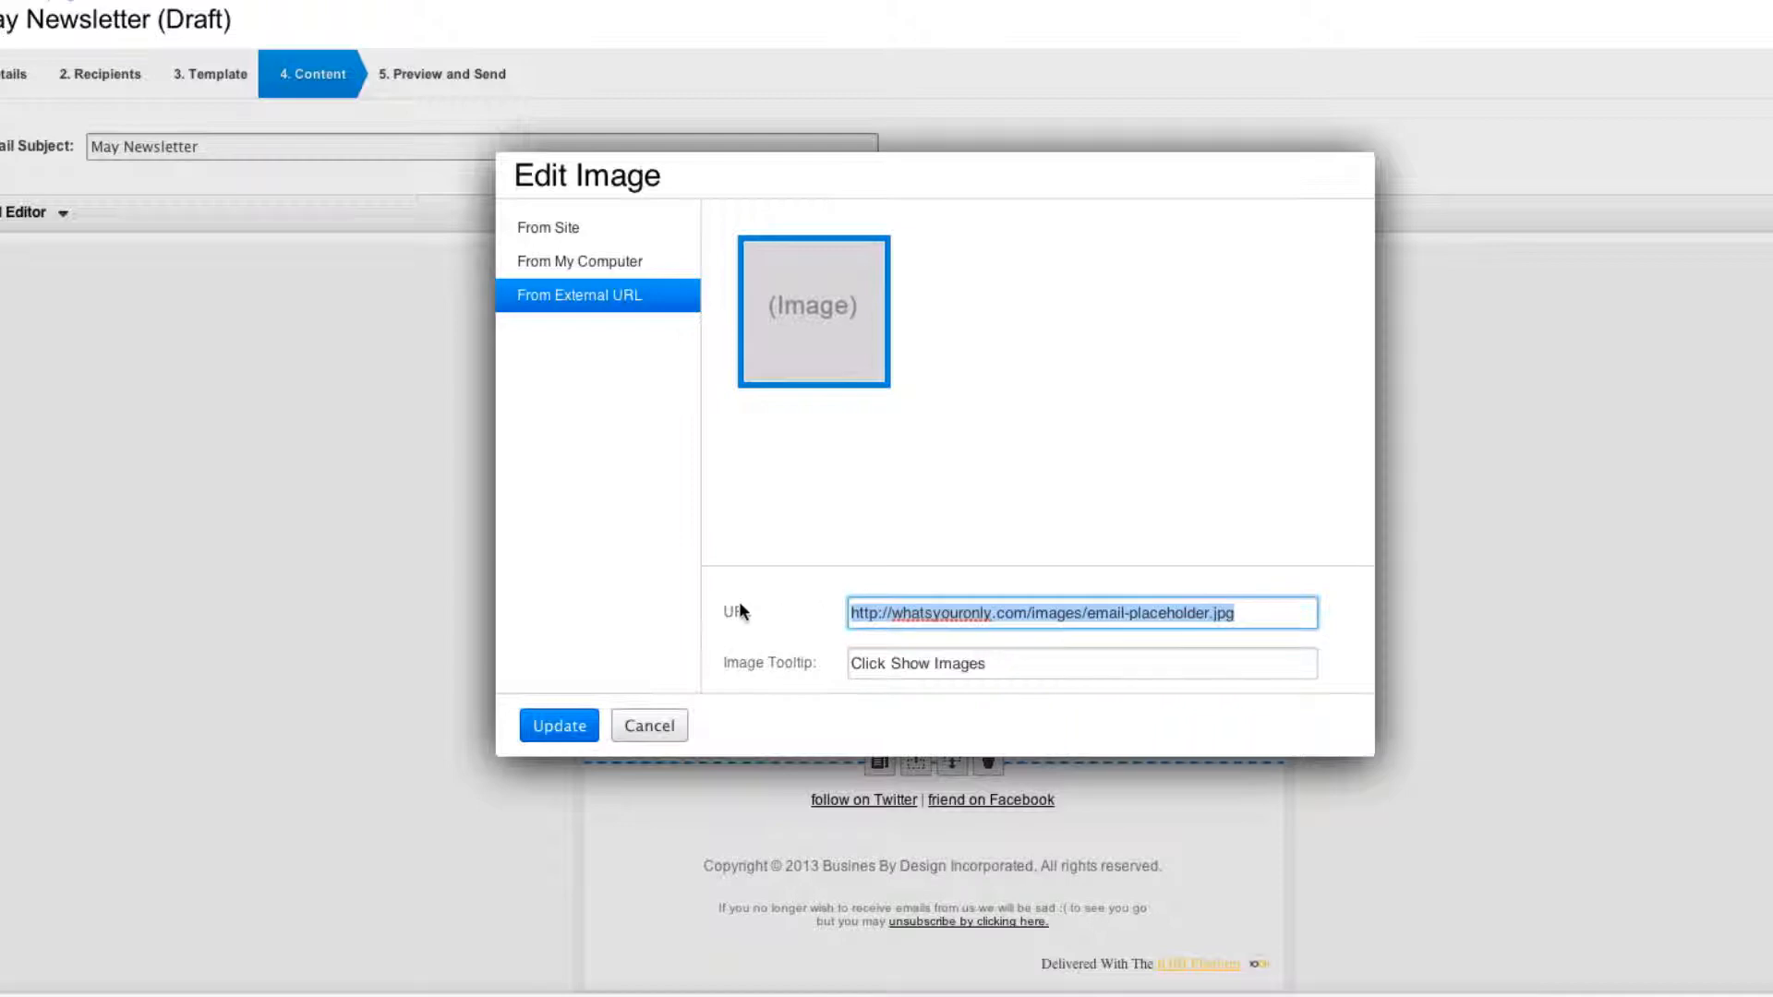
{"action": "key", "text": "ctrl+v"}
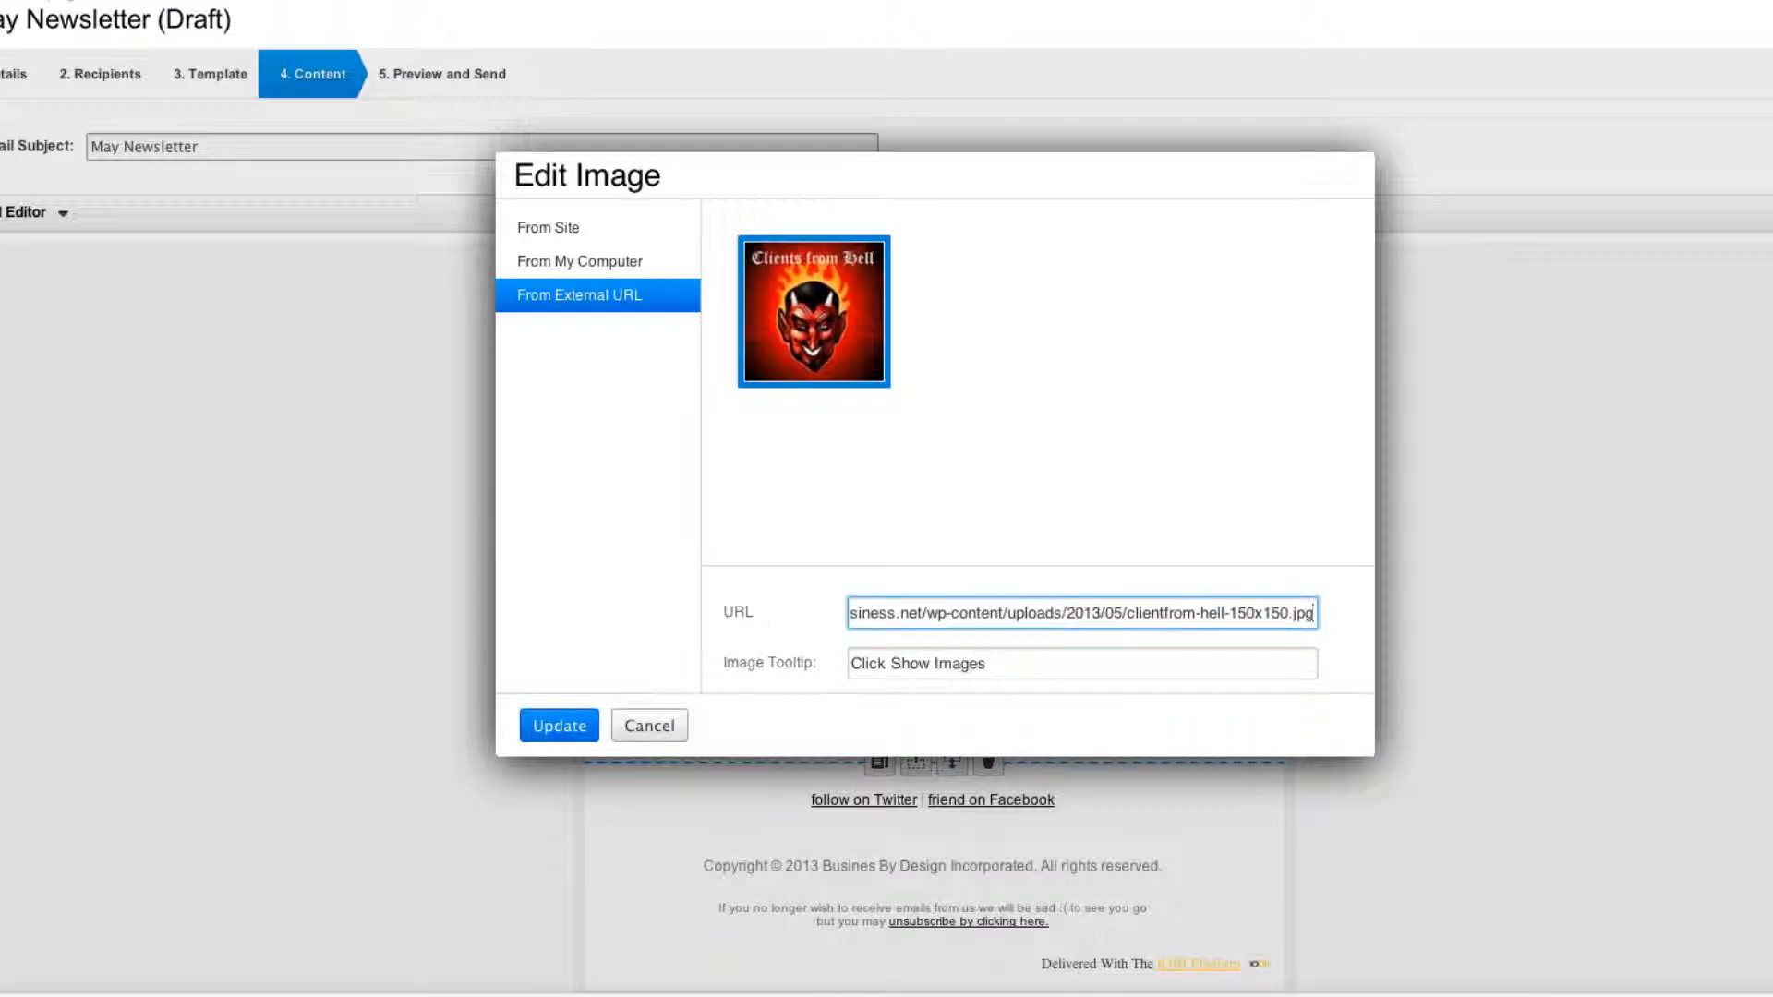
{"action": "left_click", "coordinate": [565, 724]}
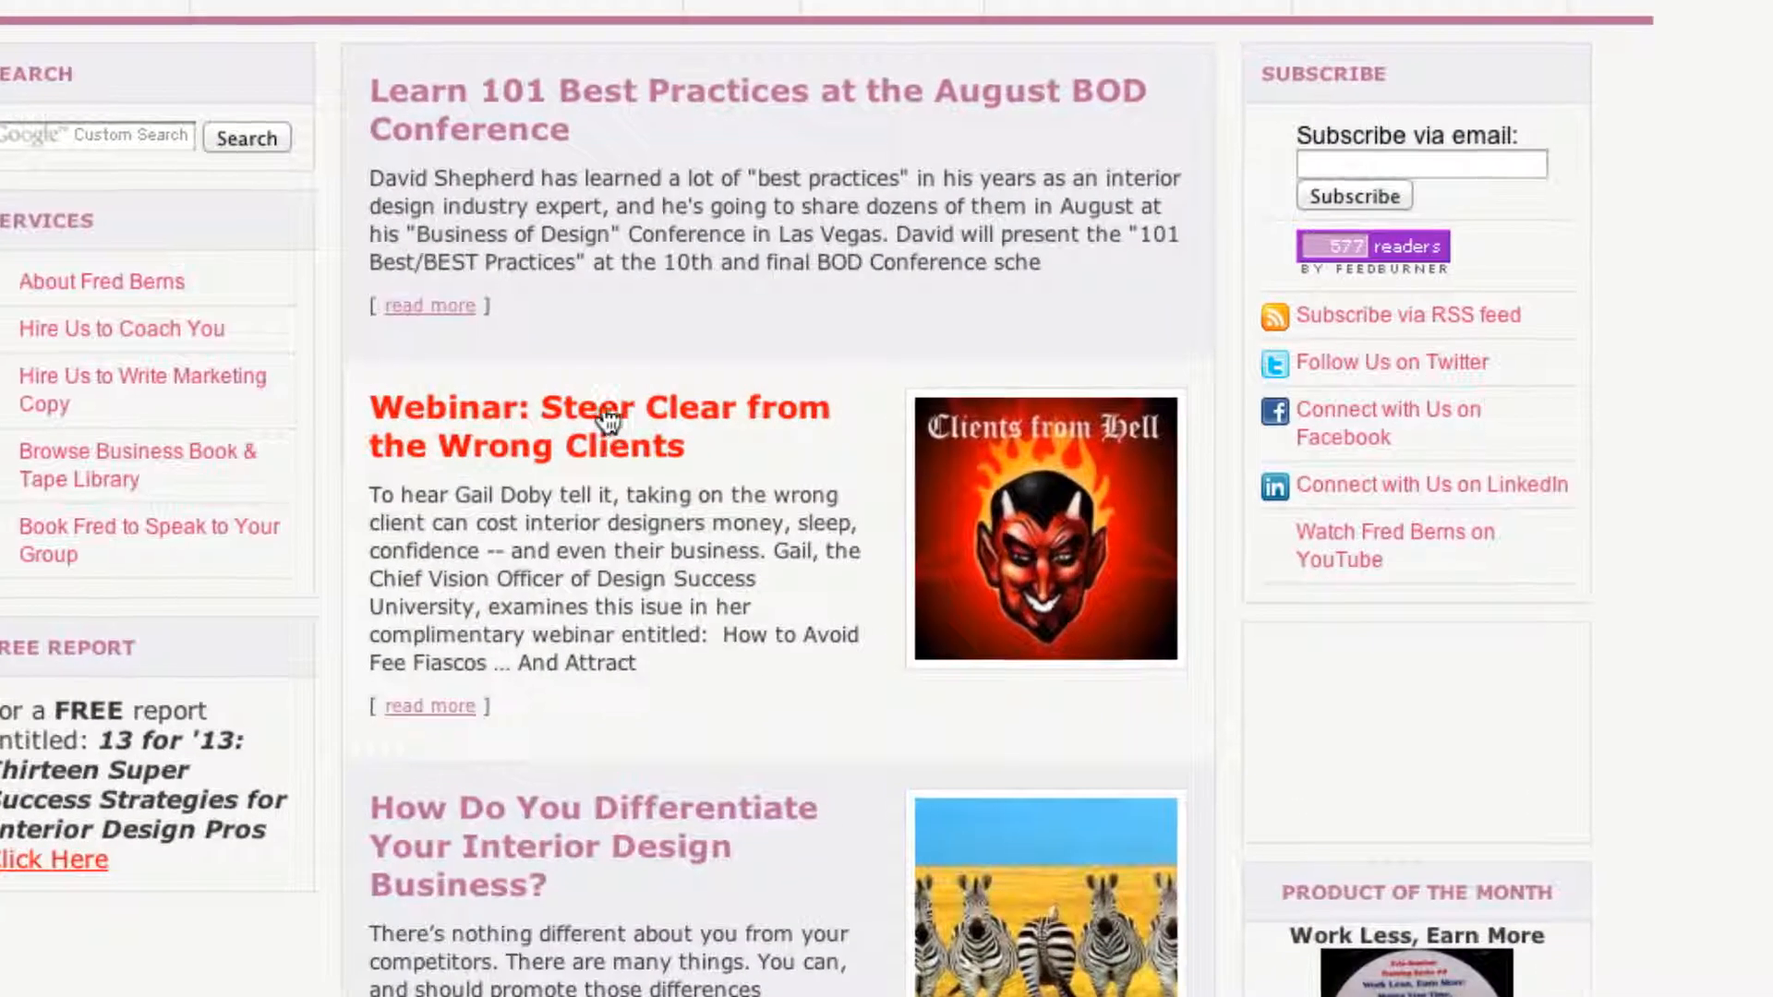
Copy the webinar post's link address and set it as the 'read the full blog post' link.
{"action": "right_click", "coordinate": [602, 418]}
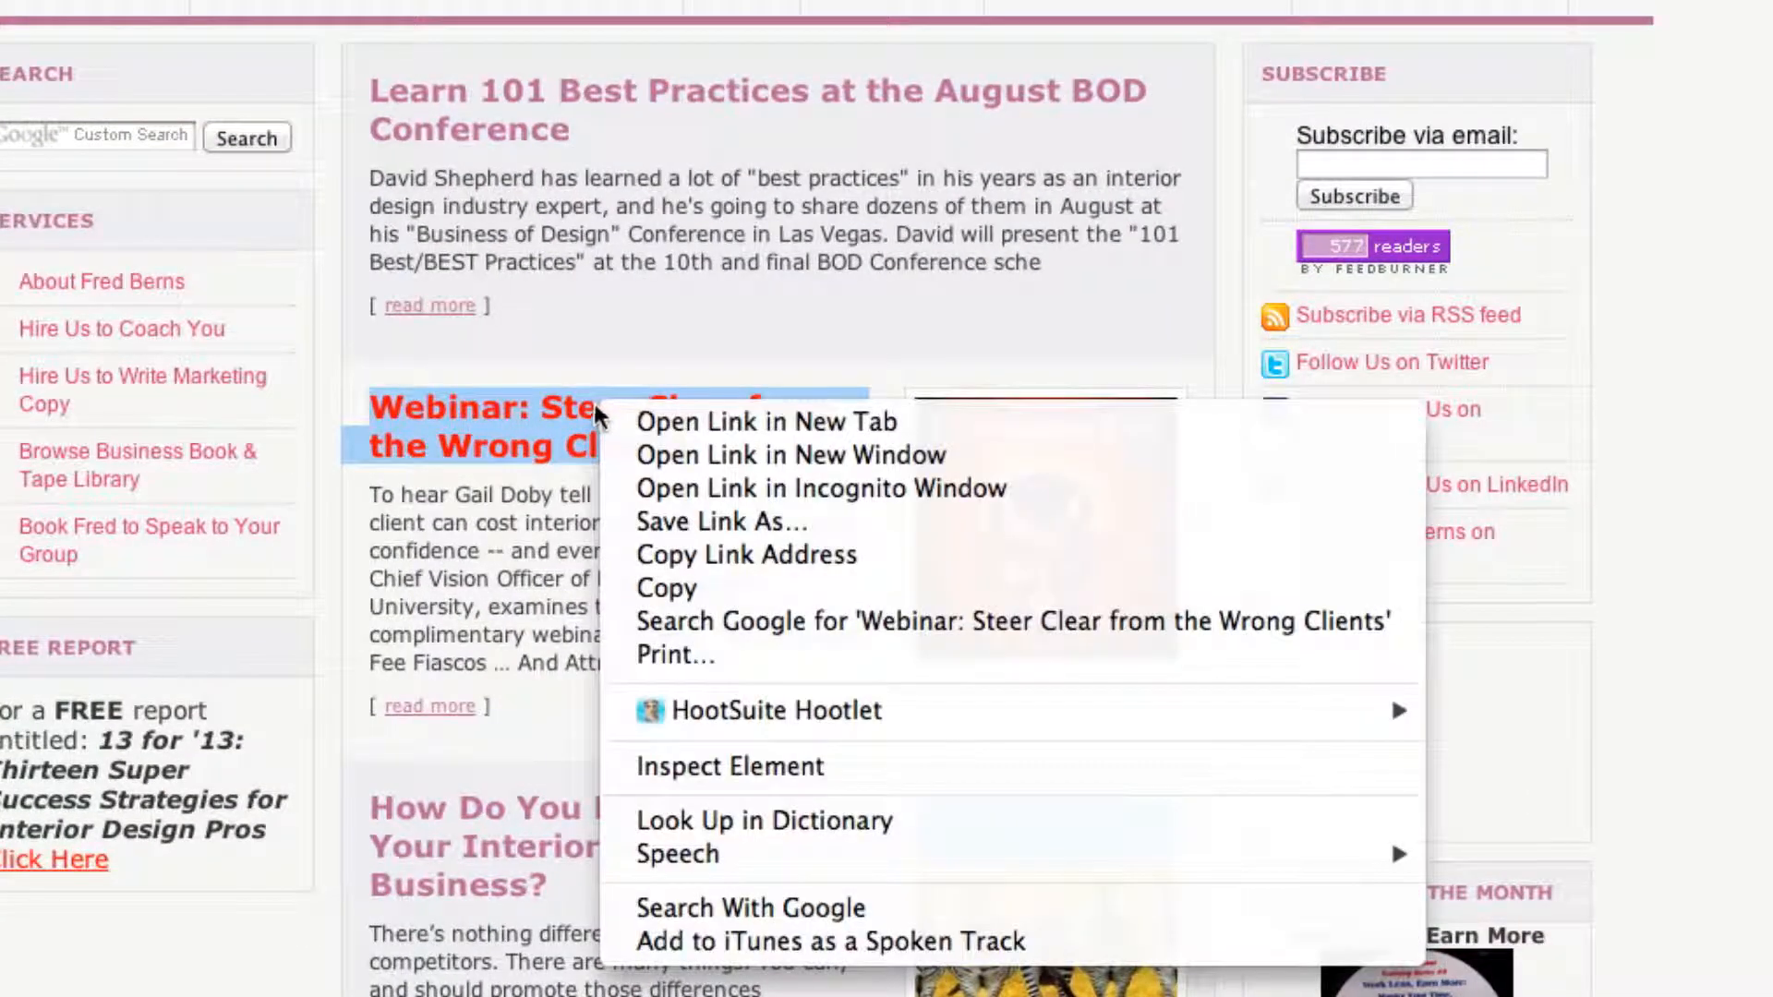
{"action": "left_click", "coordinate": [734, 572]}
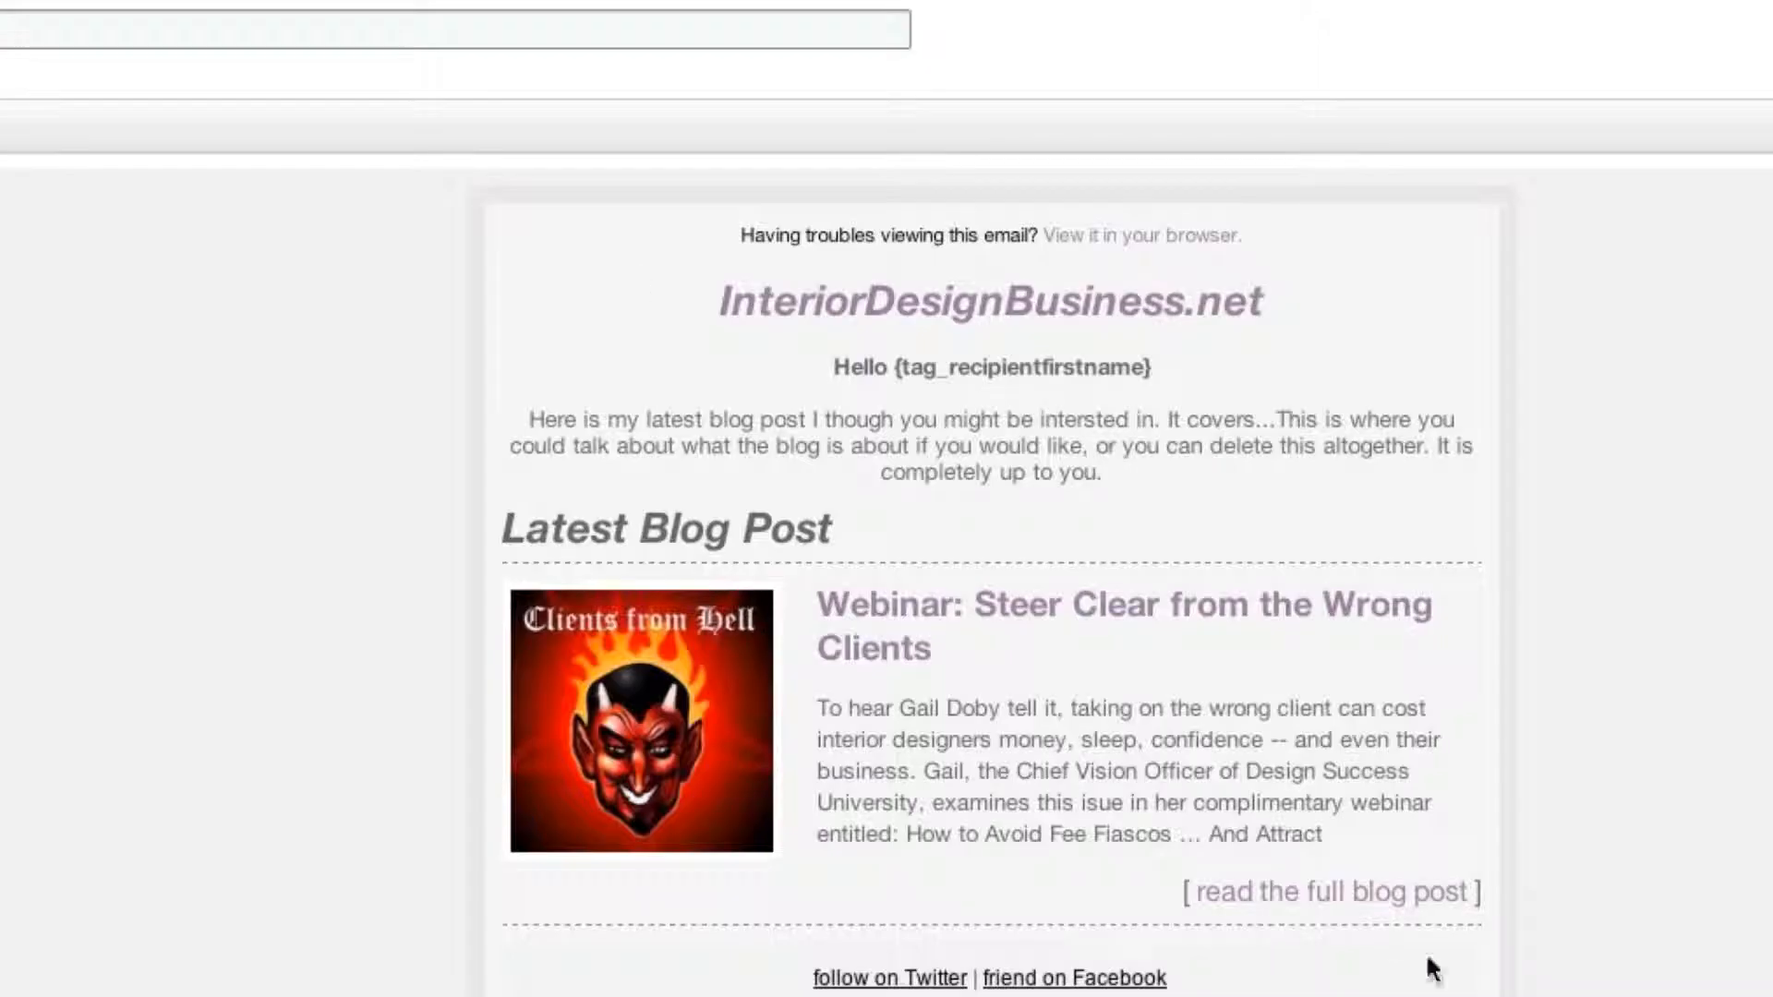
{"action": "left_click", "coordinate": [1332, 894]}
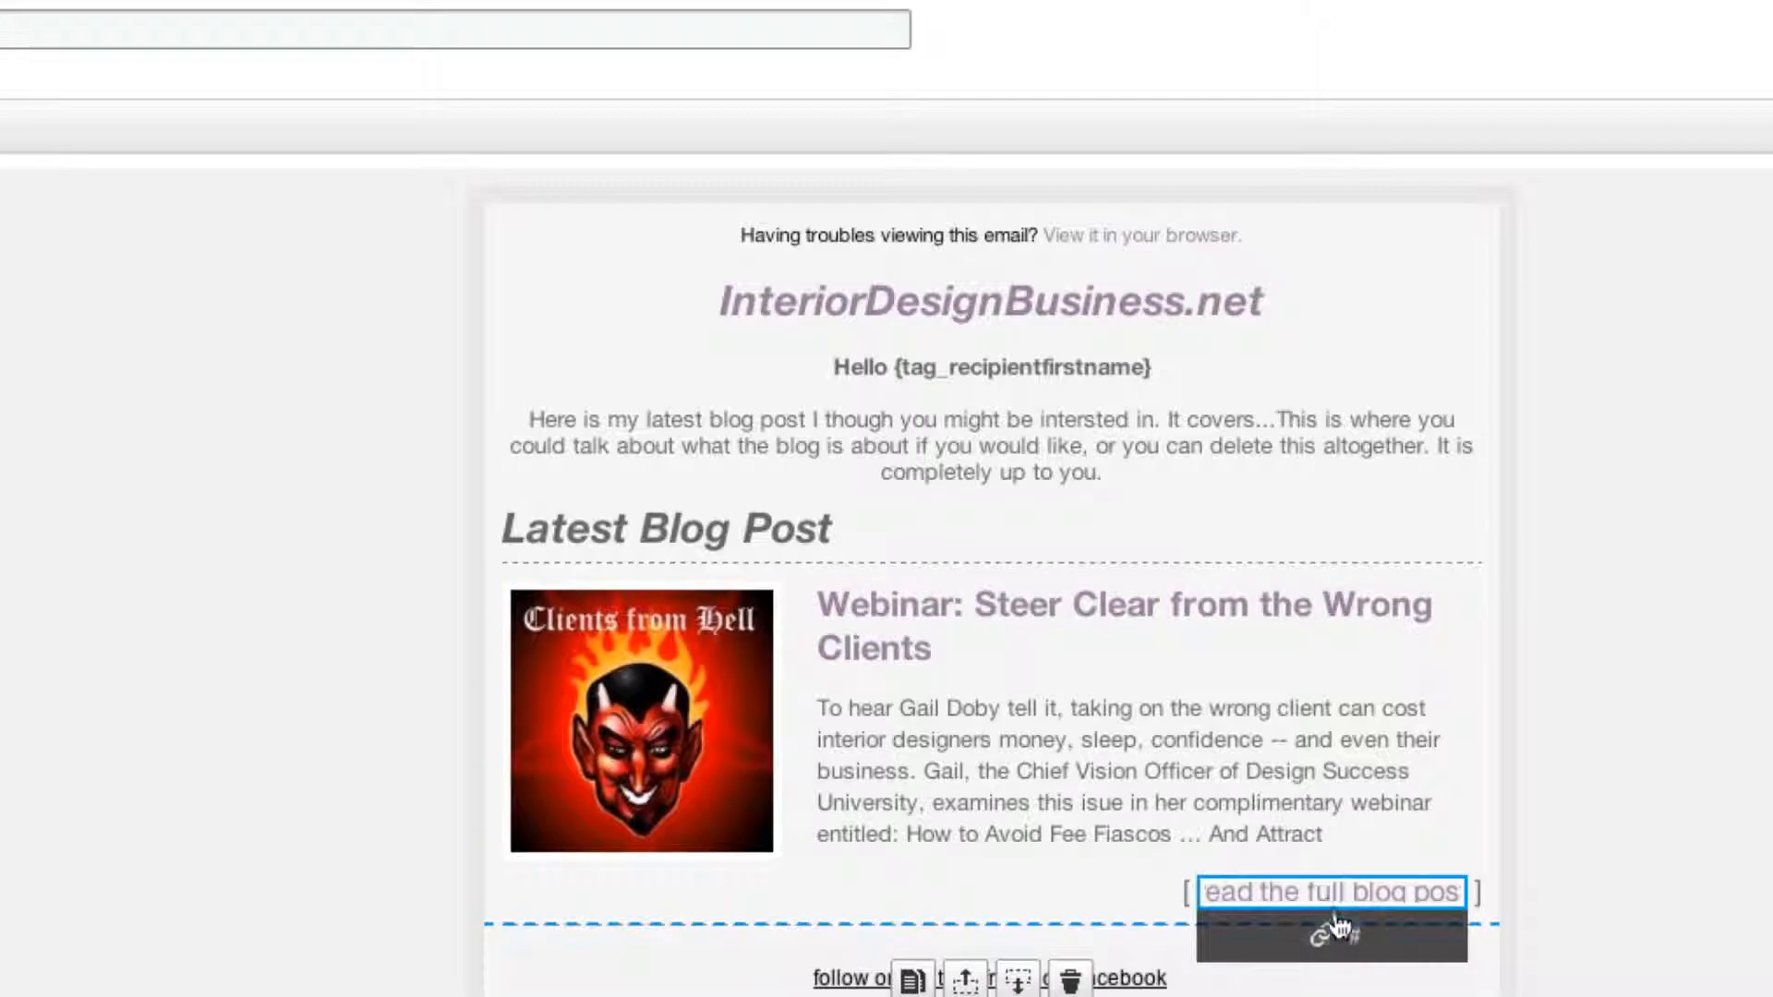
{"action": "left_click", "coordinate": [1326, 938]}
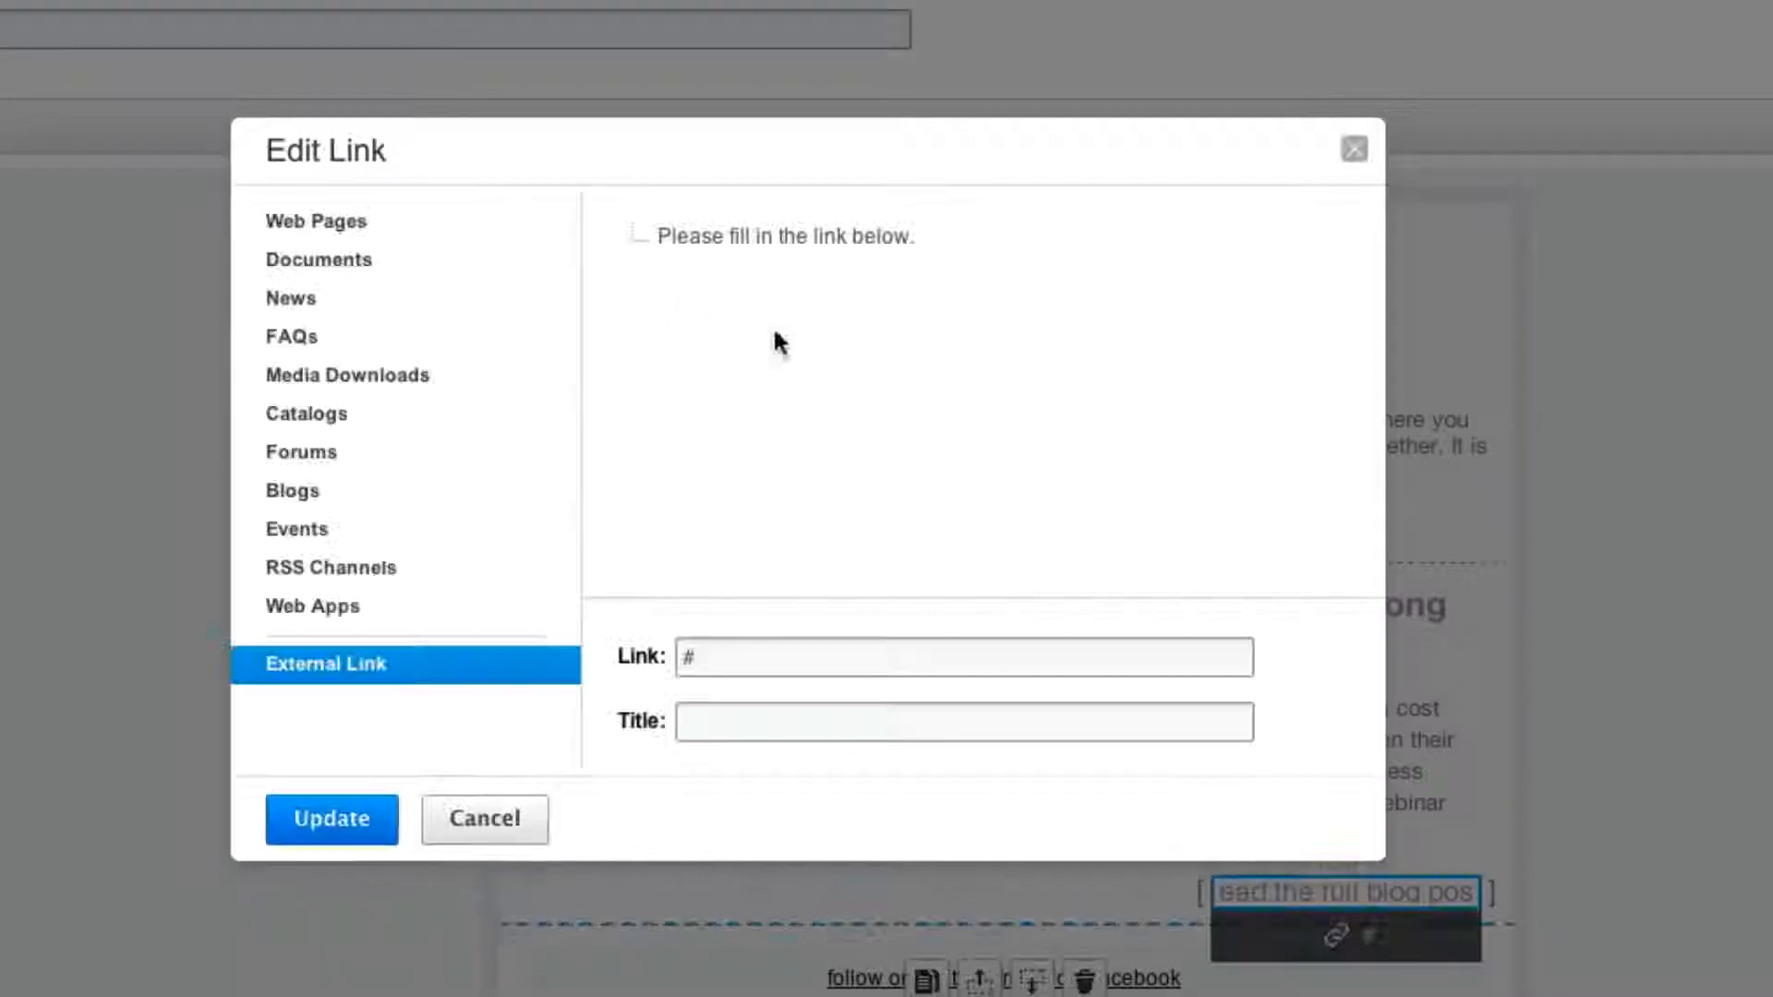
{"action": "left_click", "coordinate": [761, 641]}
{"action": "key", "text": "super+v"}
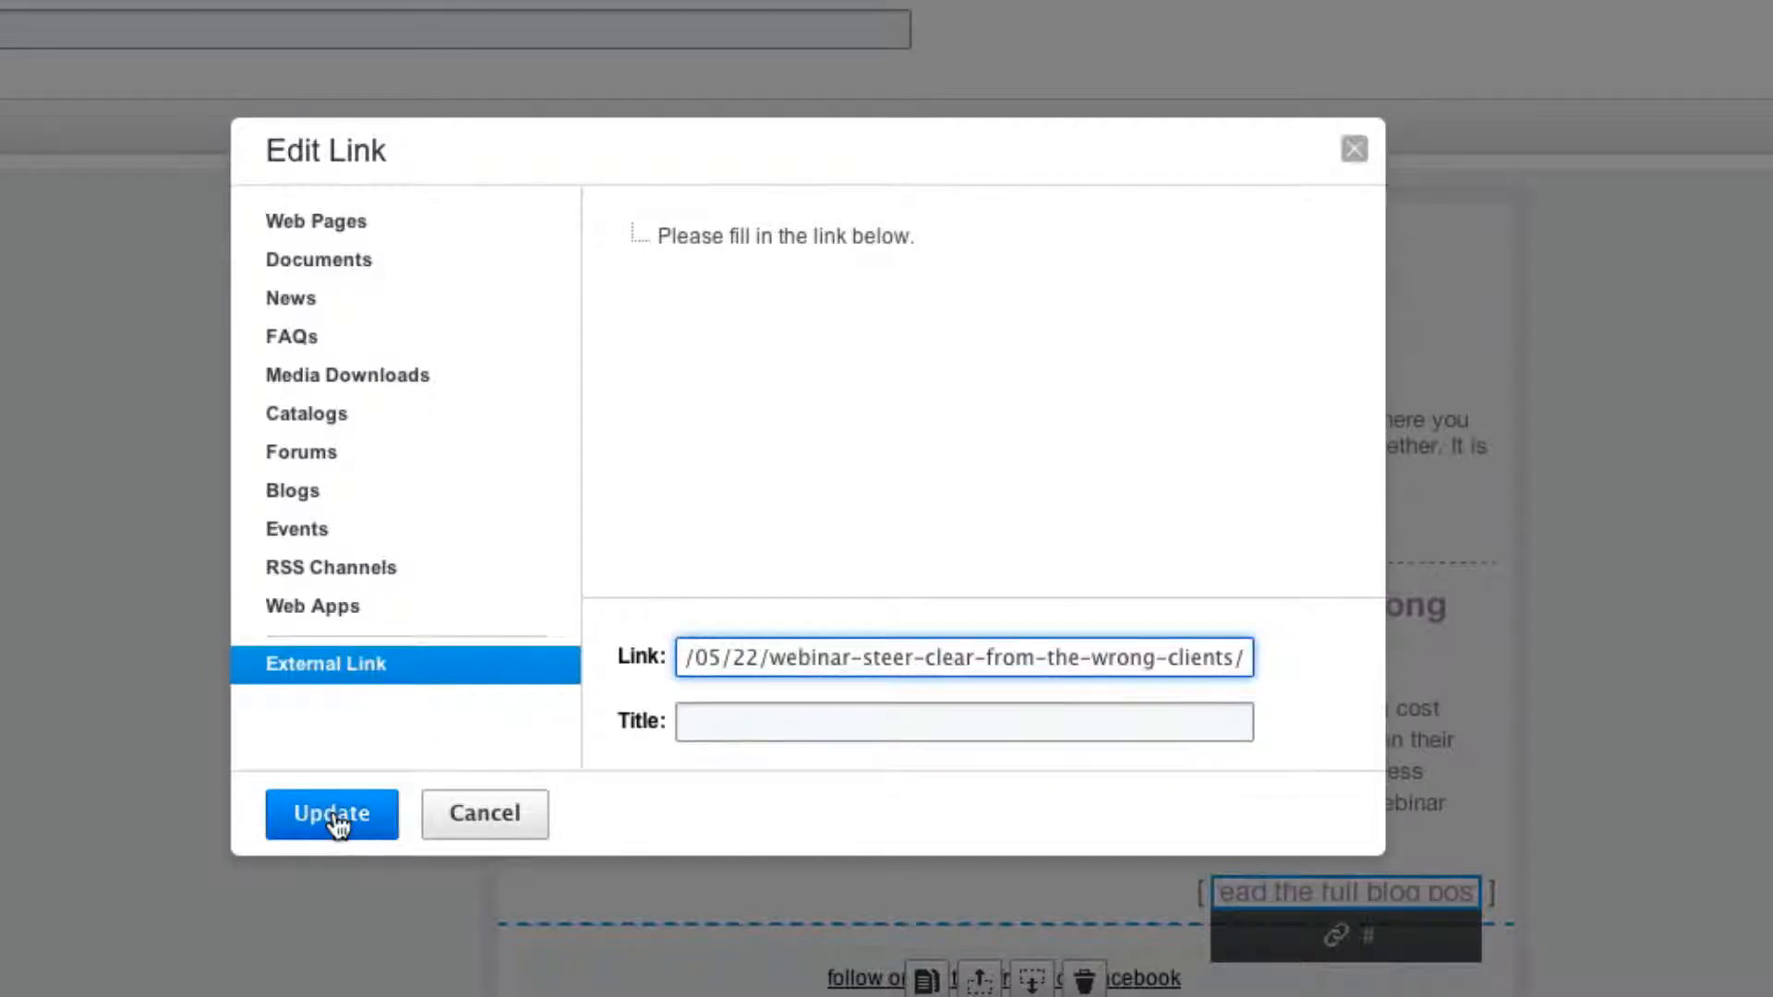
{"action": "left_click", "coordinate": [333, 816]}
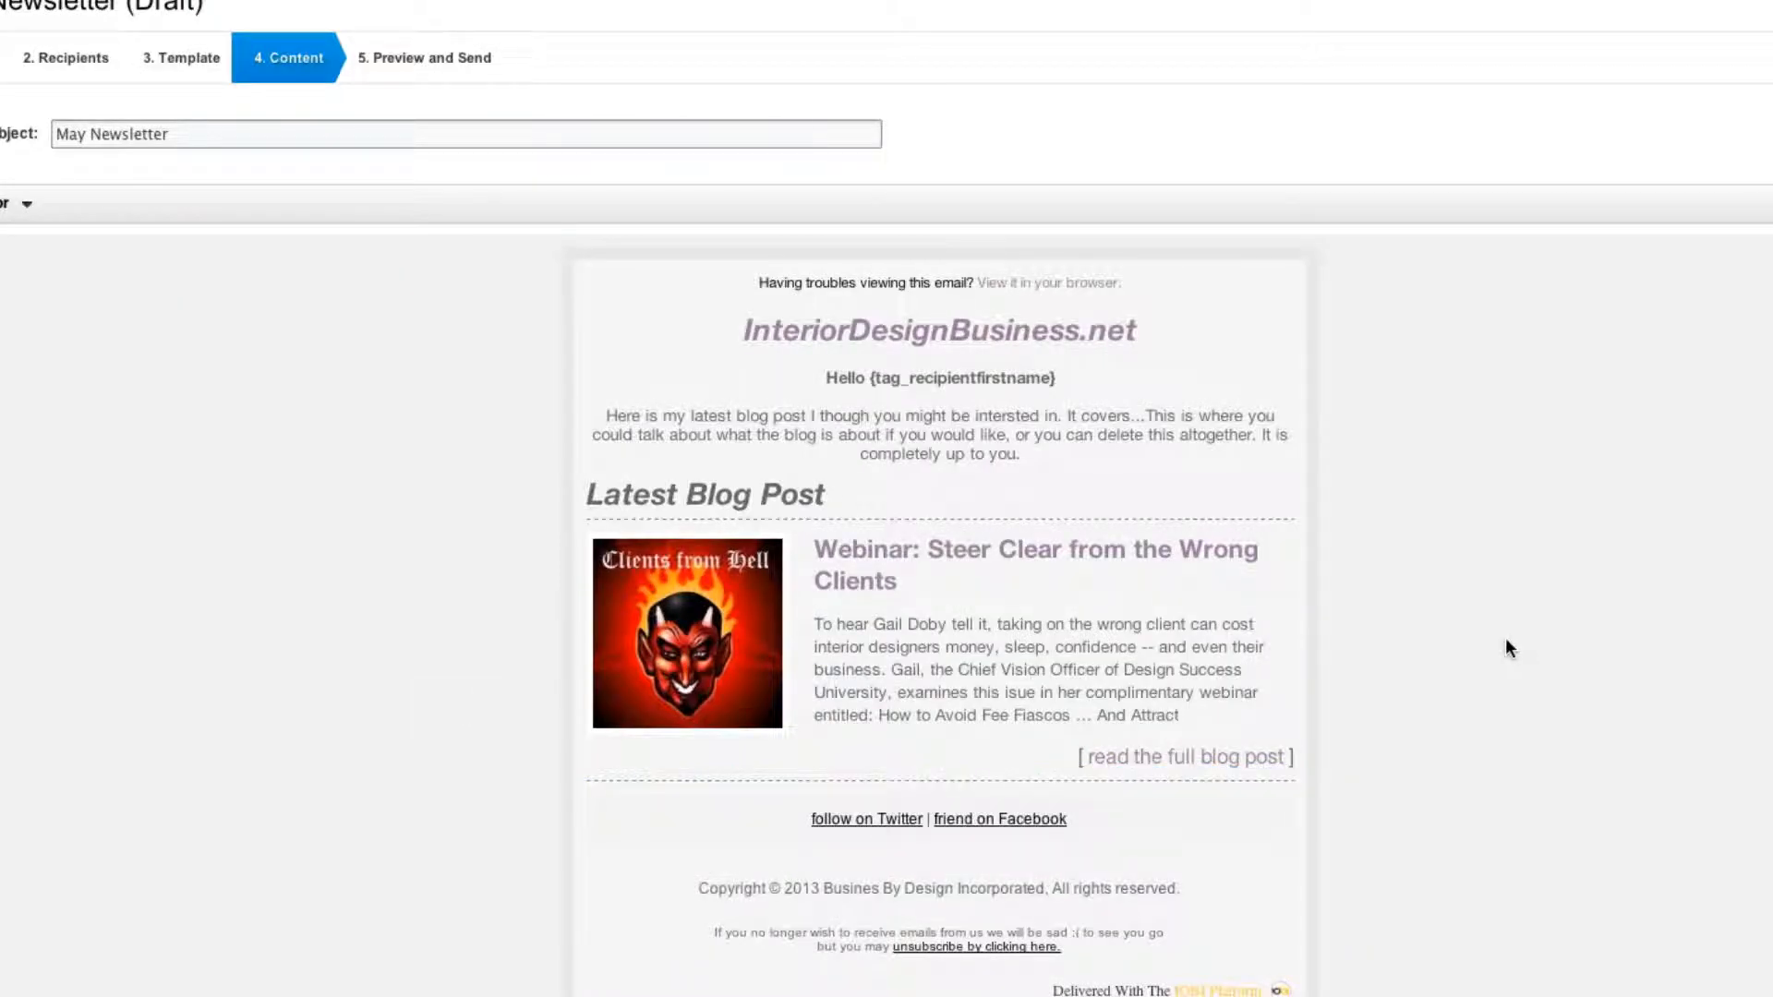
{"action": "scroll", "coordinate": [1510, 648], "scroll_direction": "down", "scroll_amount": 1}
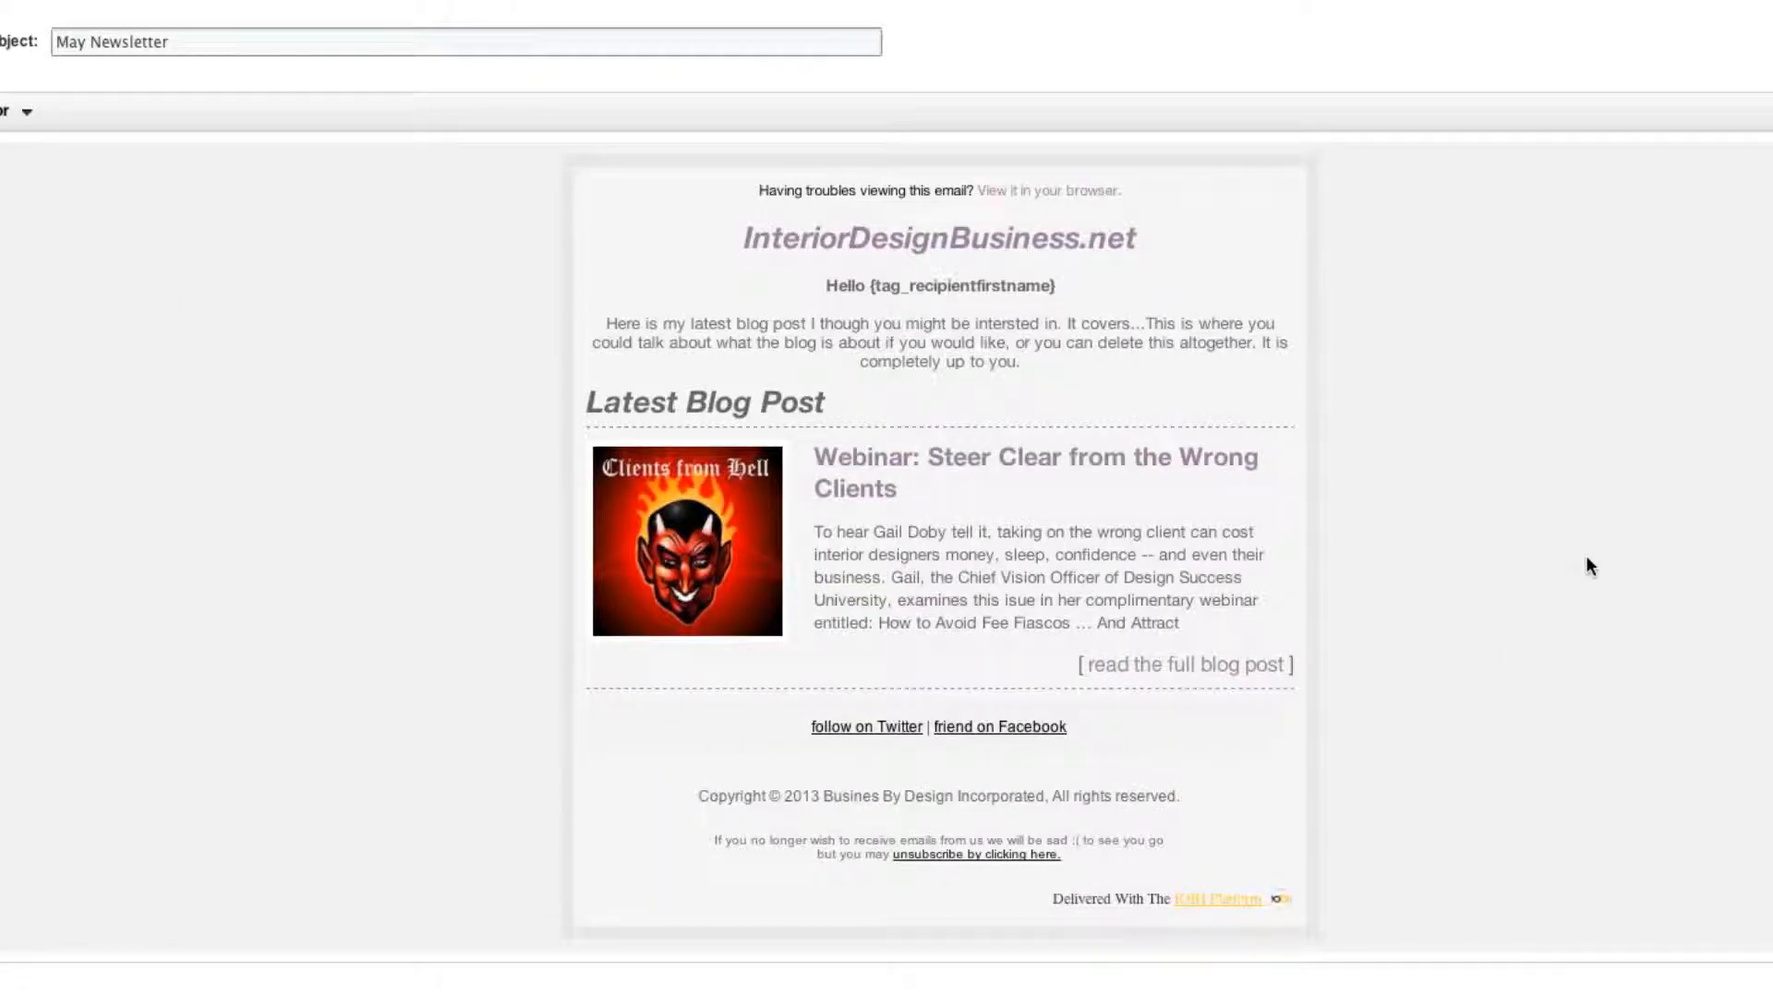
{"action": "mouse_move", "coordinate": [863, 736]}
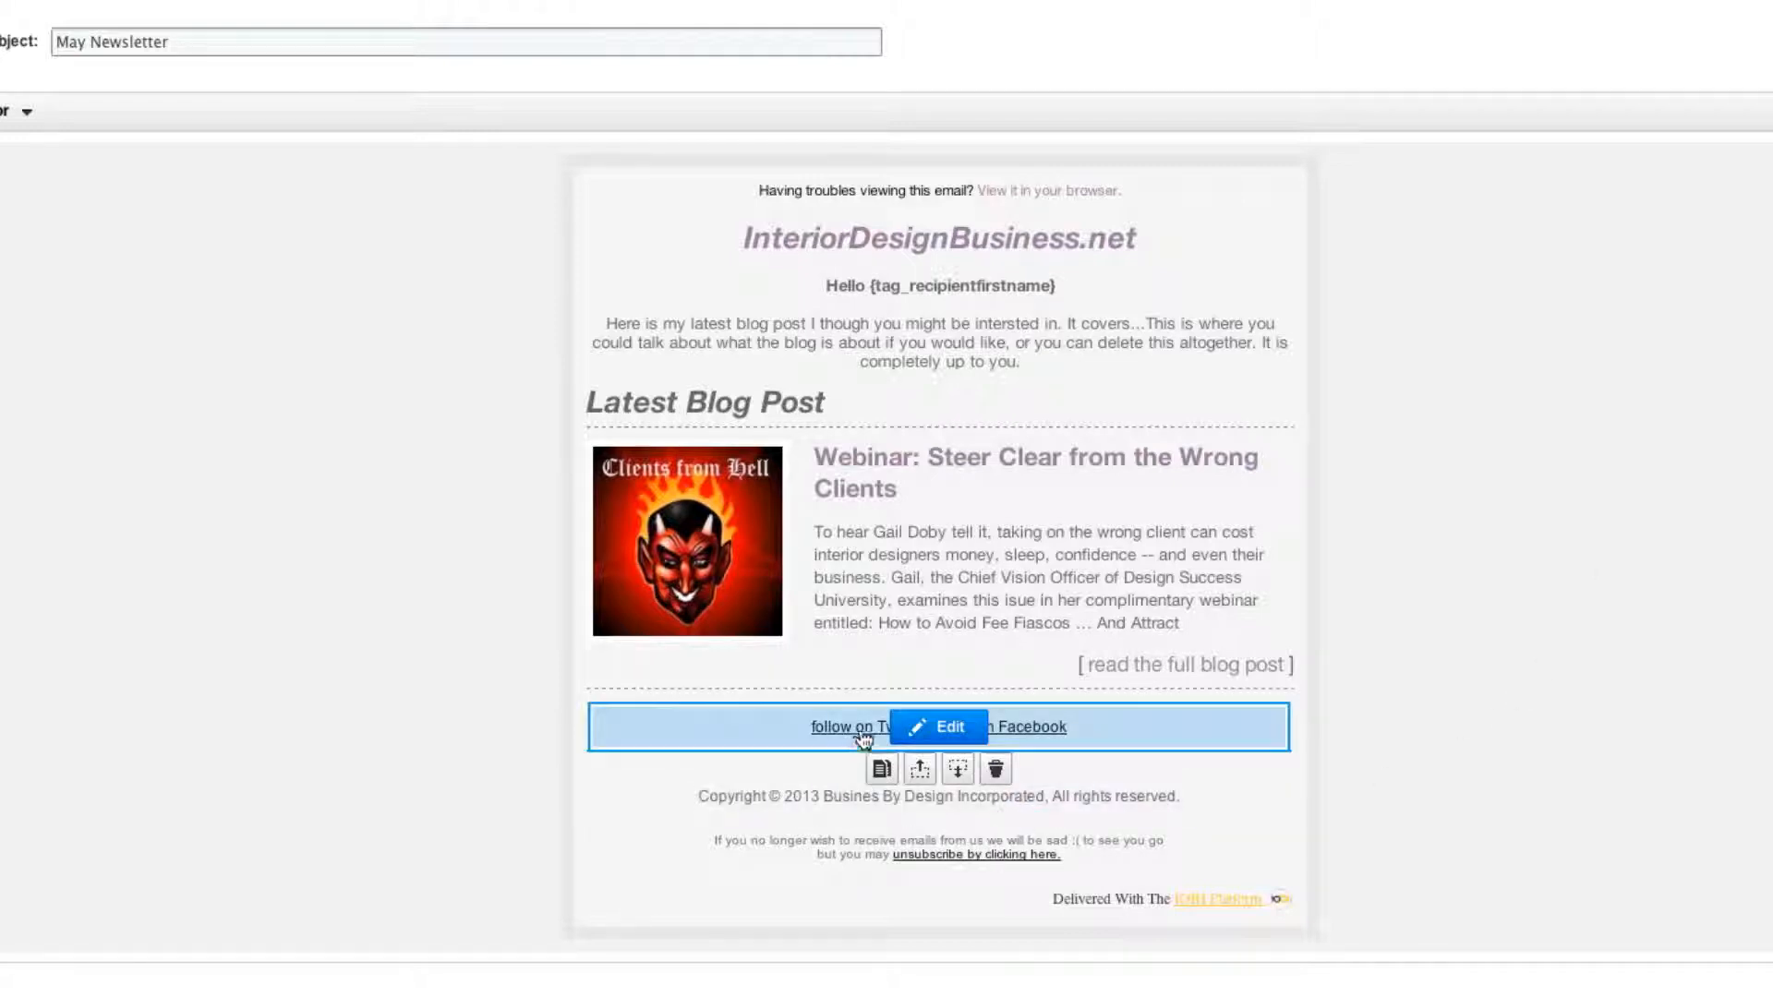
{"action": "left_click", "coordinate": [928, 727]}
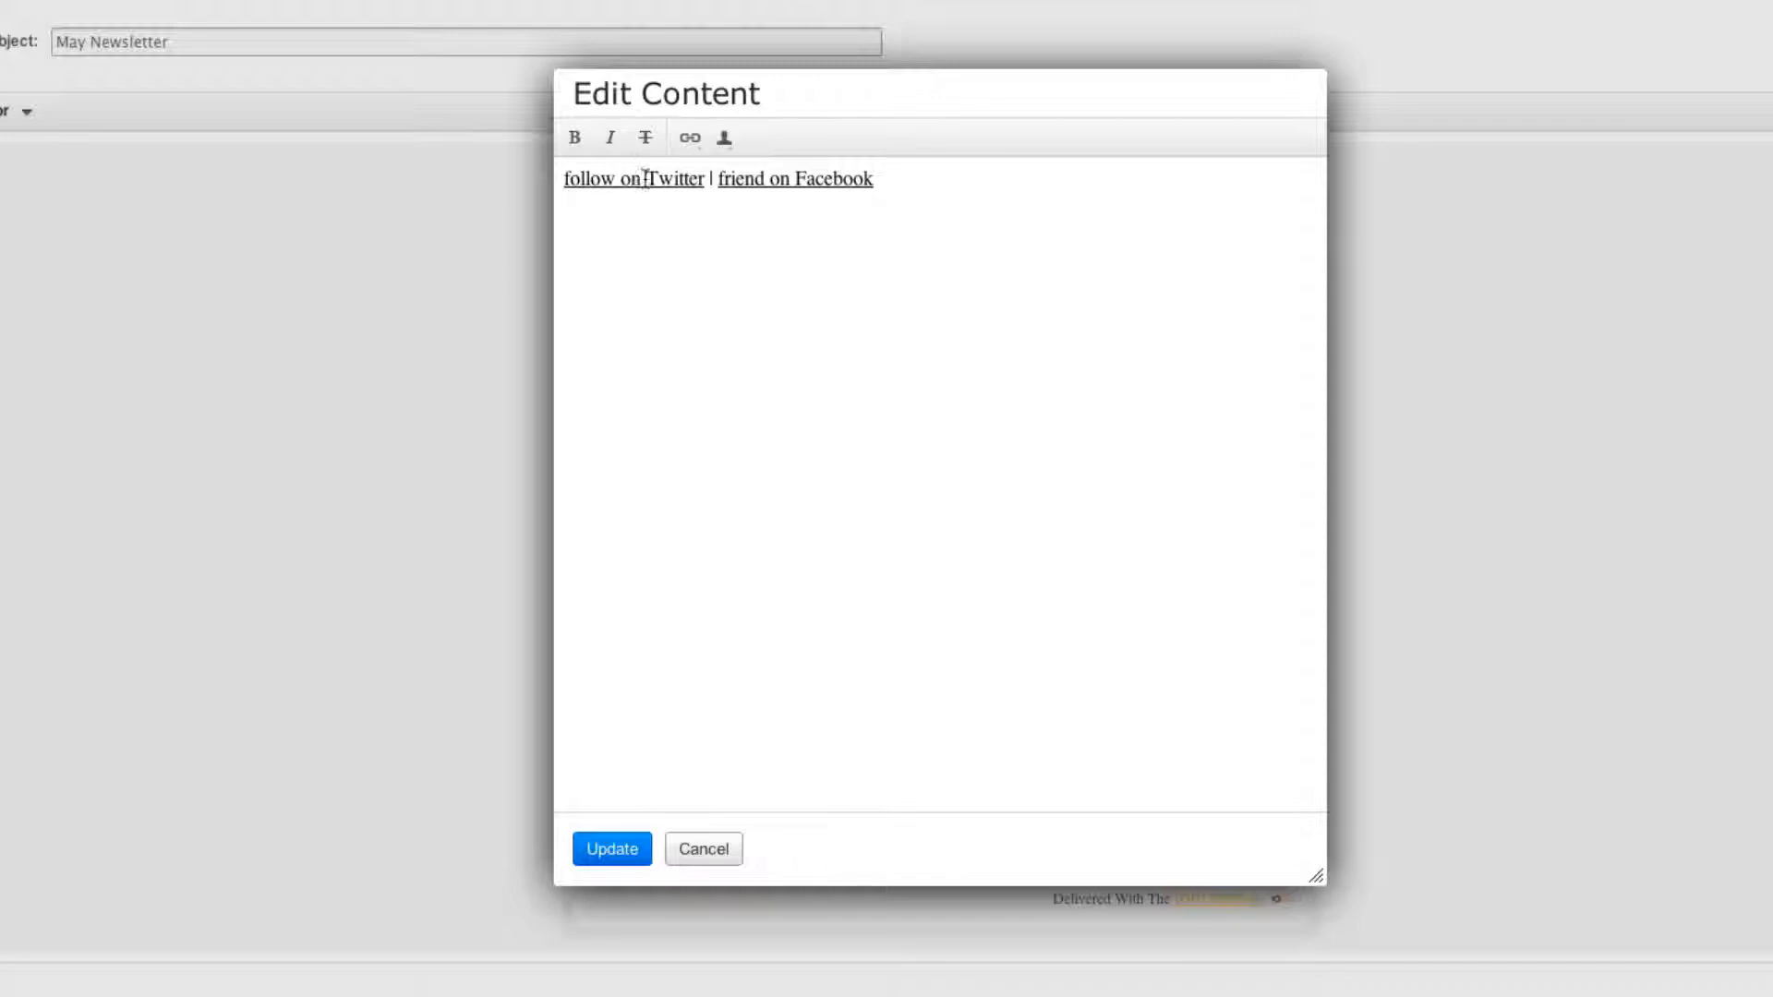
{"action": "left_click", "coordinate": [690, 139]}
{"action": "left_click", "coordinate": [760, 191]}
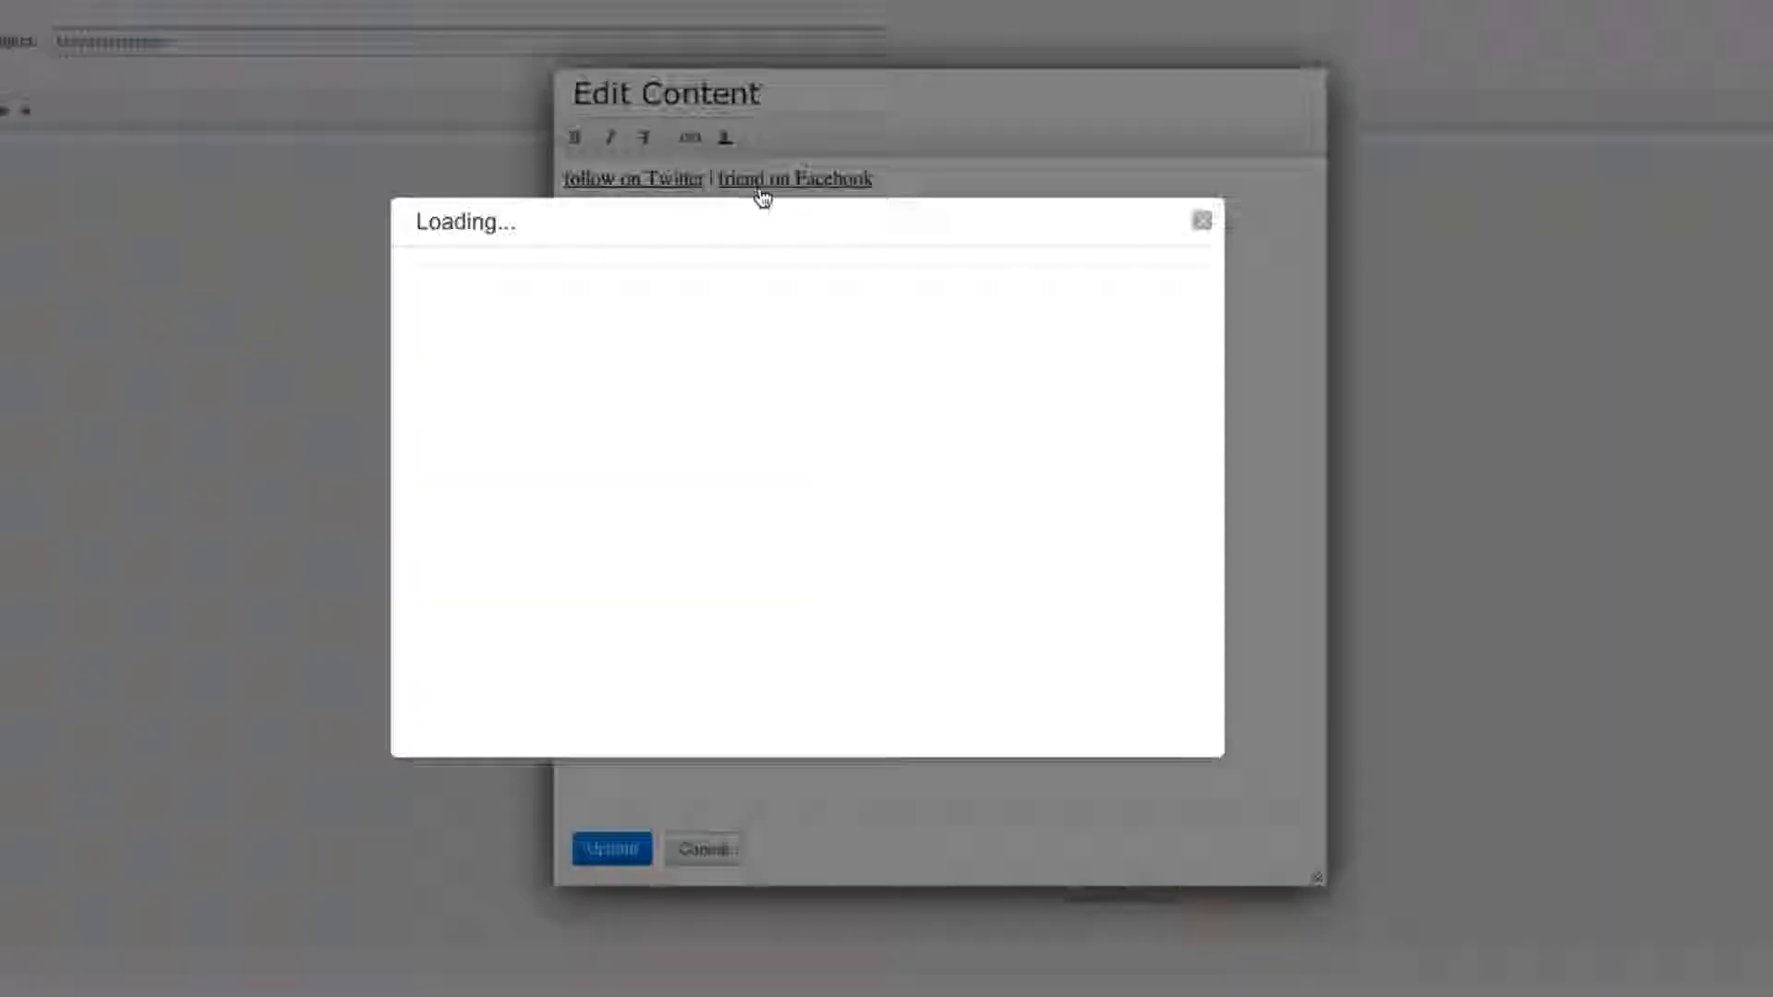
{"action": "left_click_drag", "start_coordinate": [878, 585], "coordinate": [663, 548]}
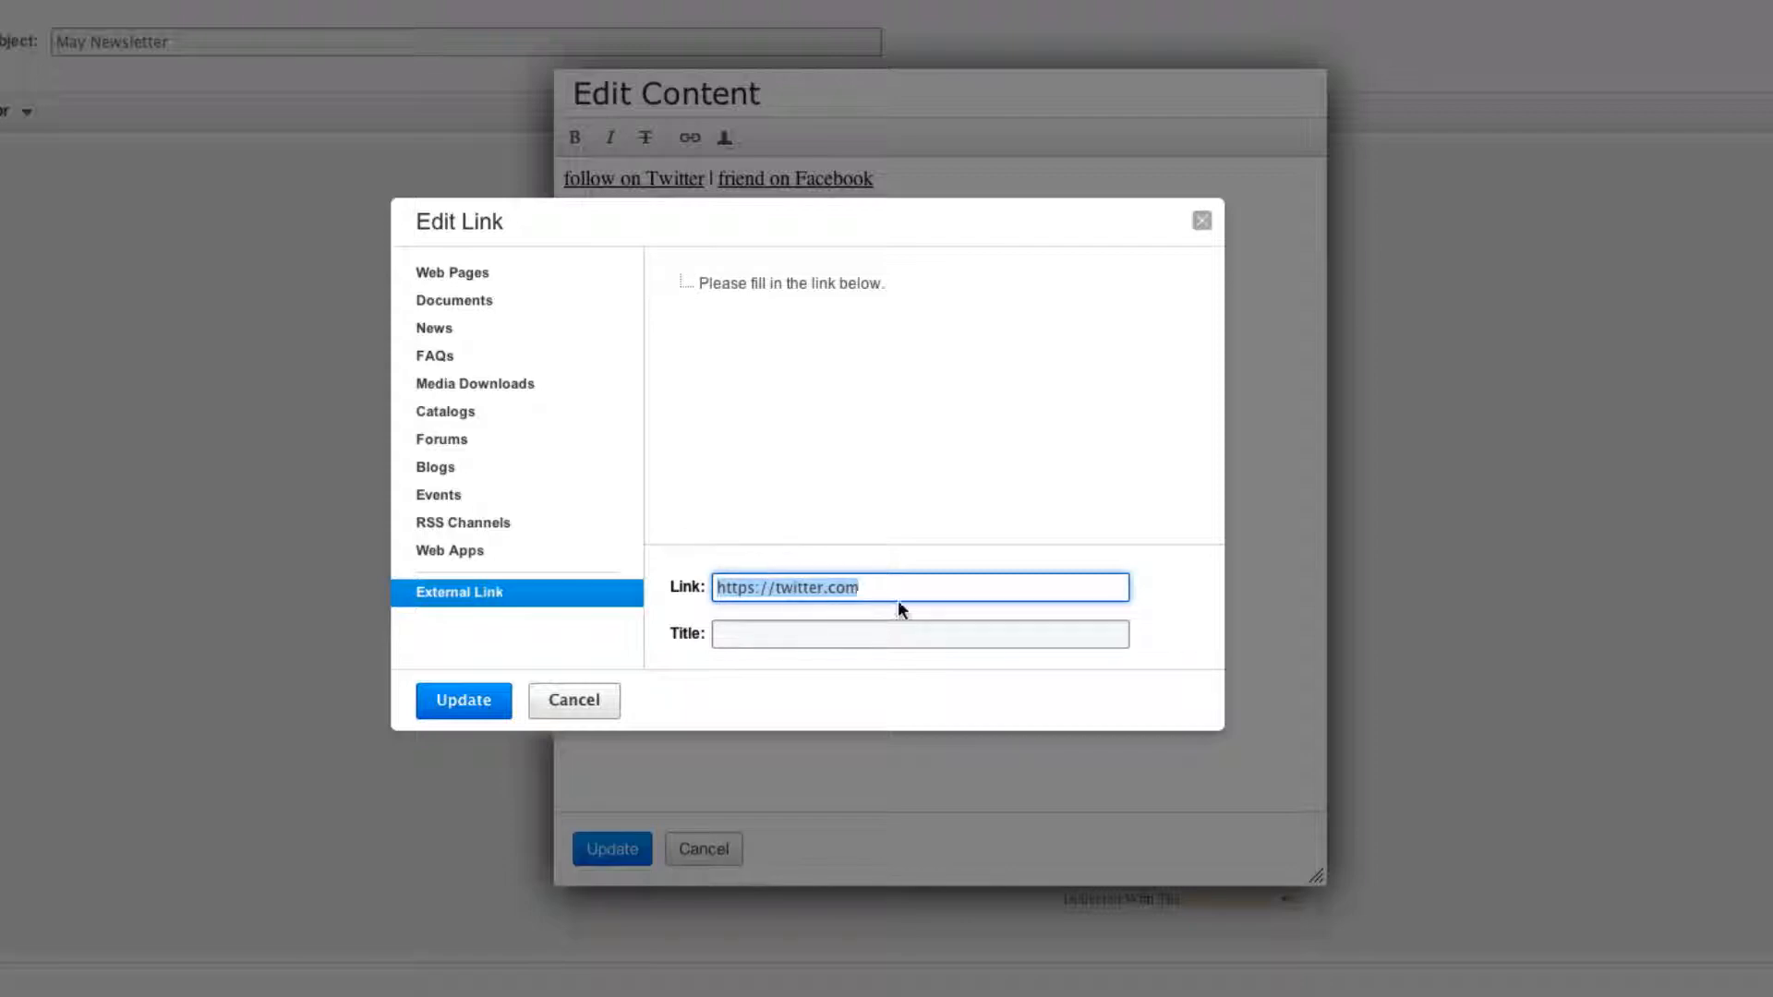
{"action": "left_click", "coordinate": [487, 708]}
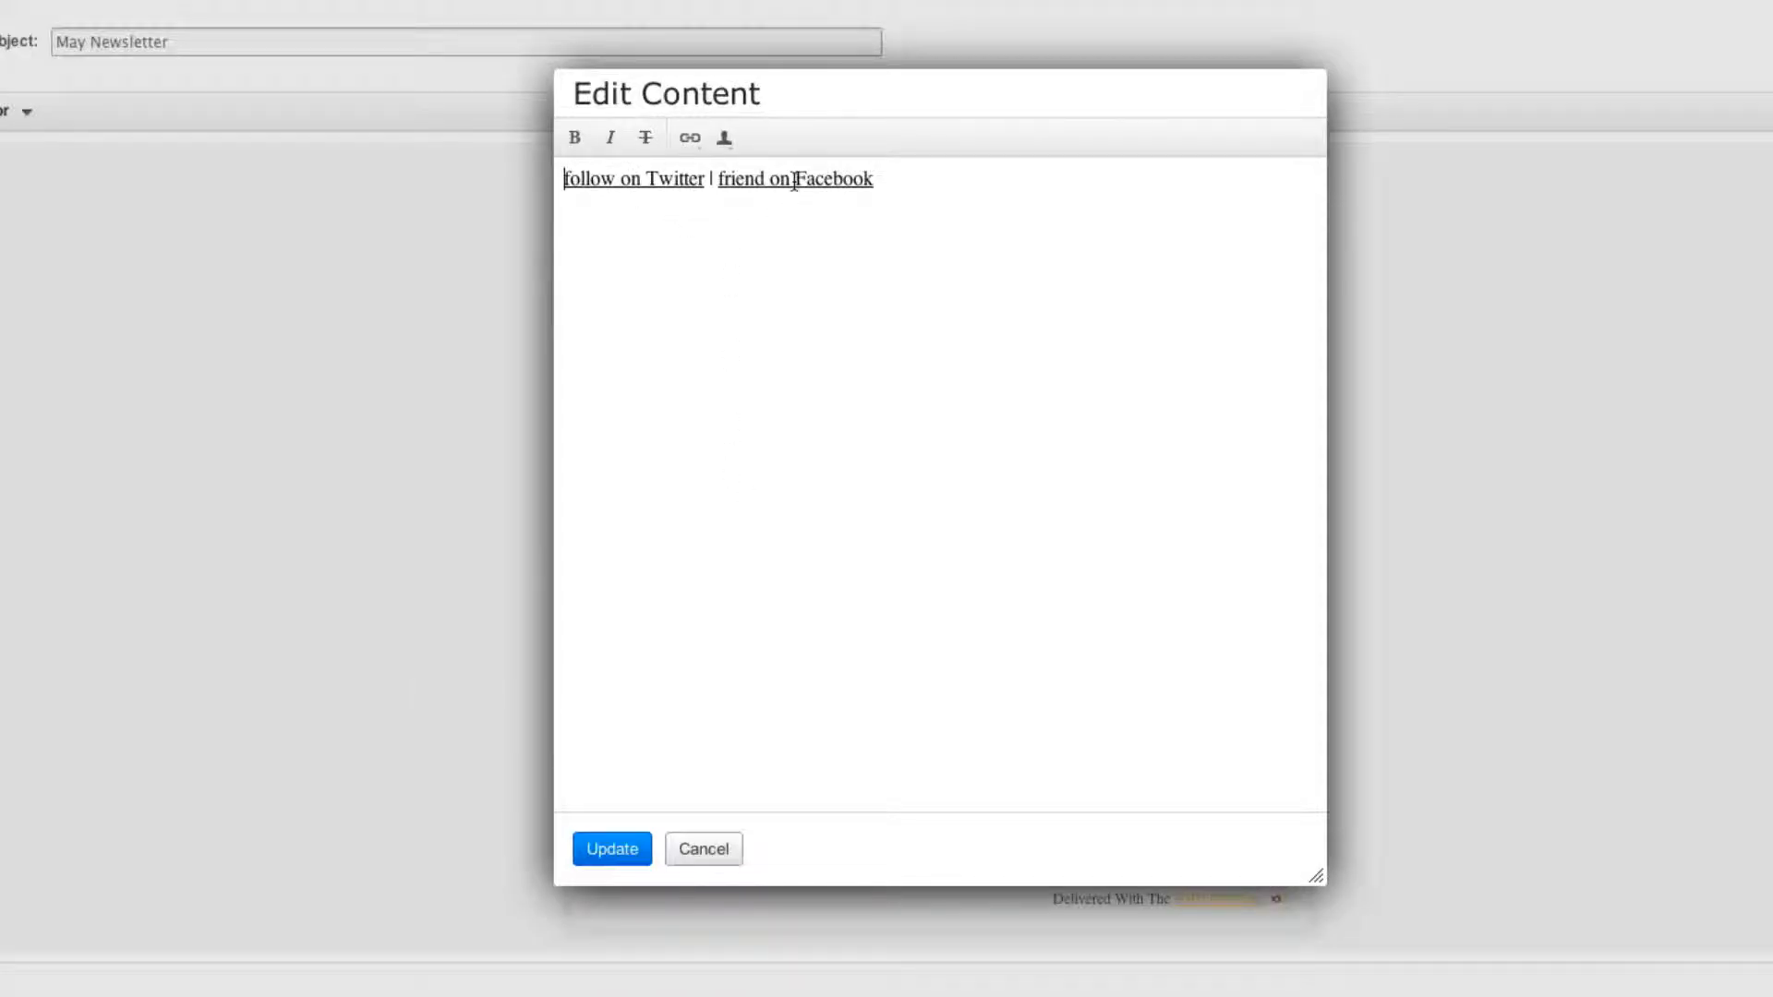
{"action": "left_click", "coordinate": [711, 855]}
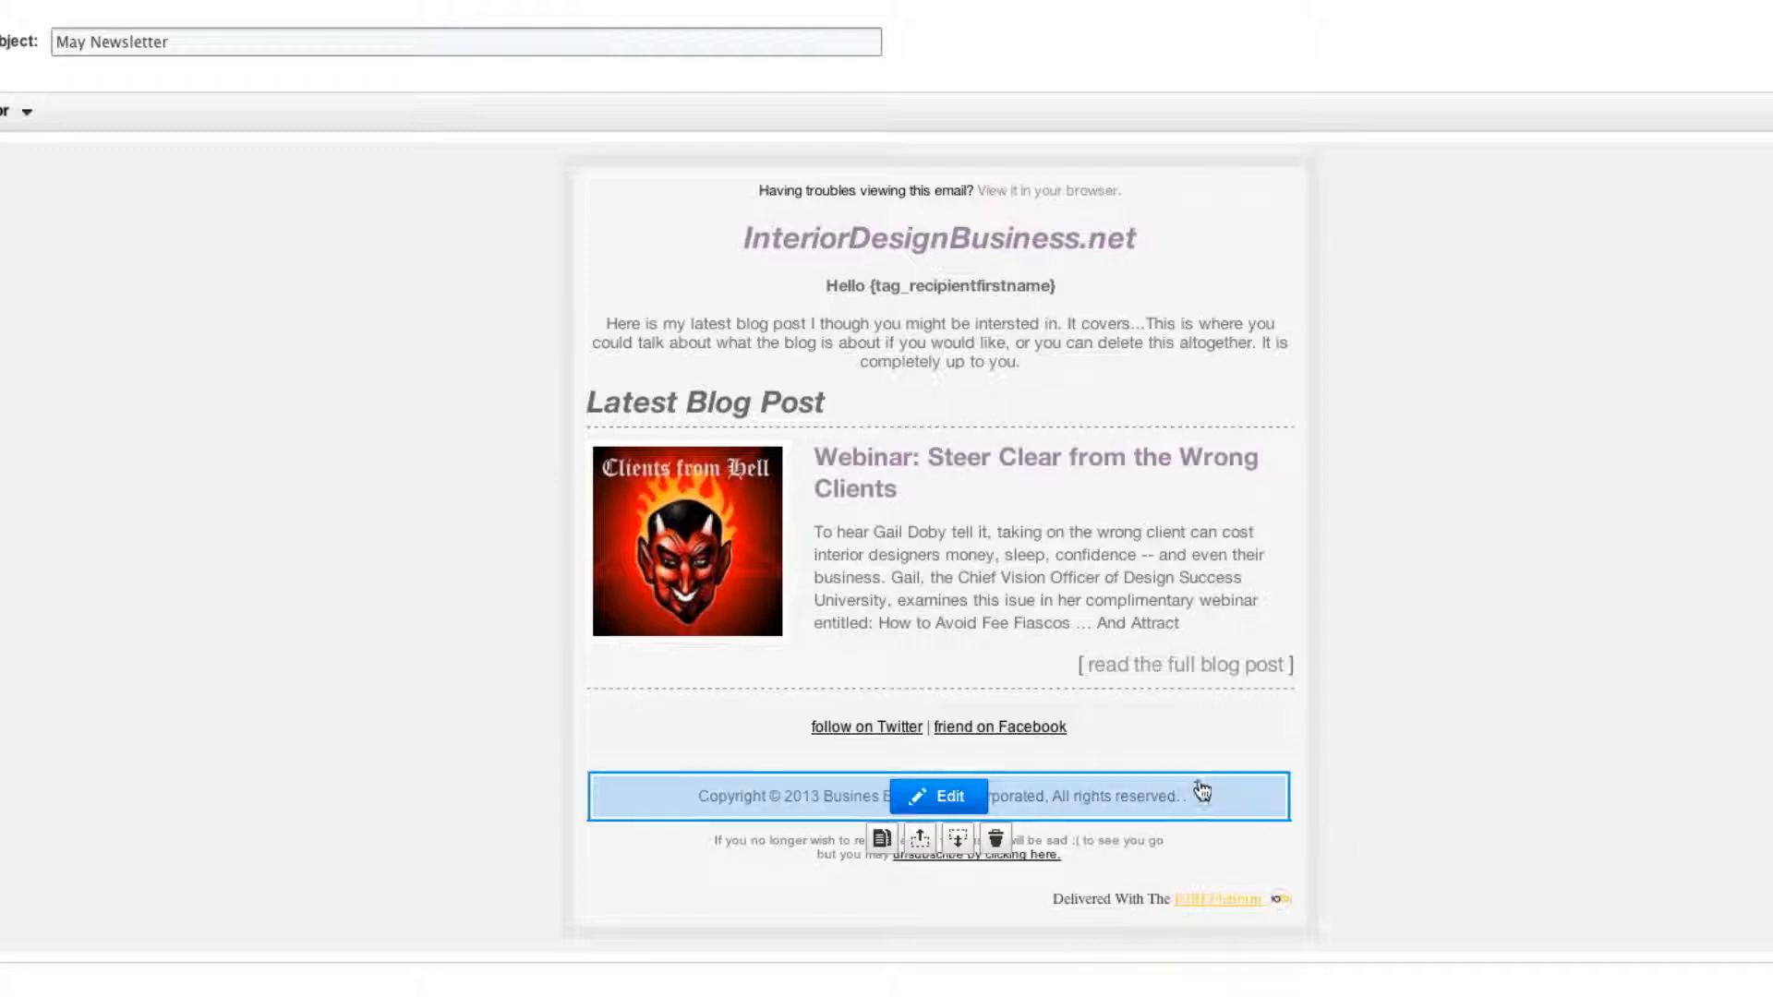
{"action": "left_click", "coordinate": [951, 797]}
{"action": "left_click", "coordinate": [701, 847]}
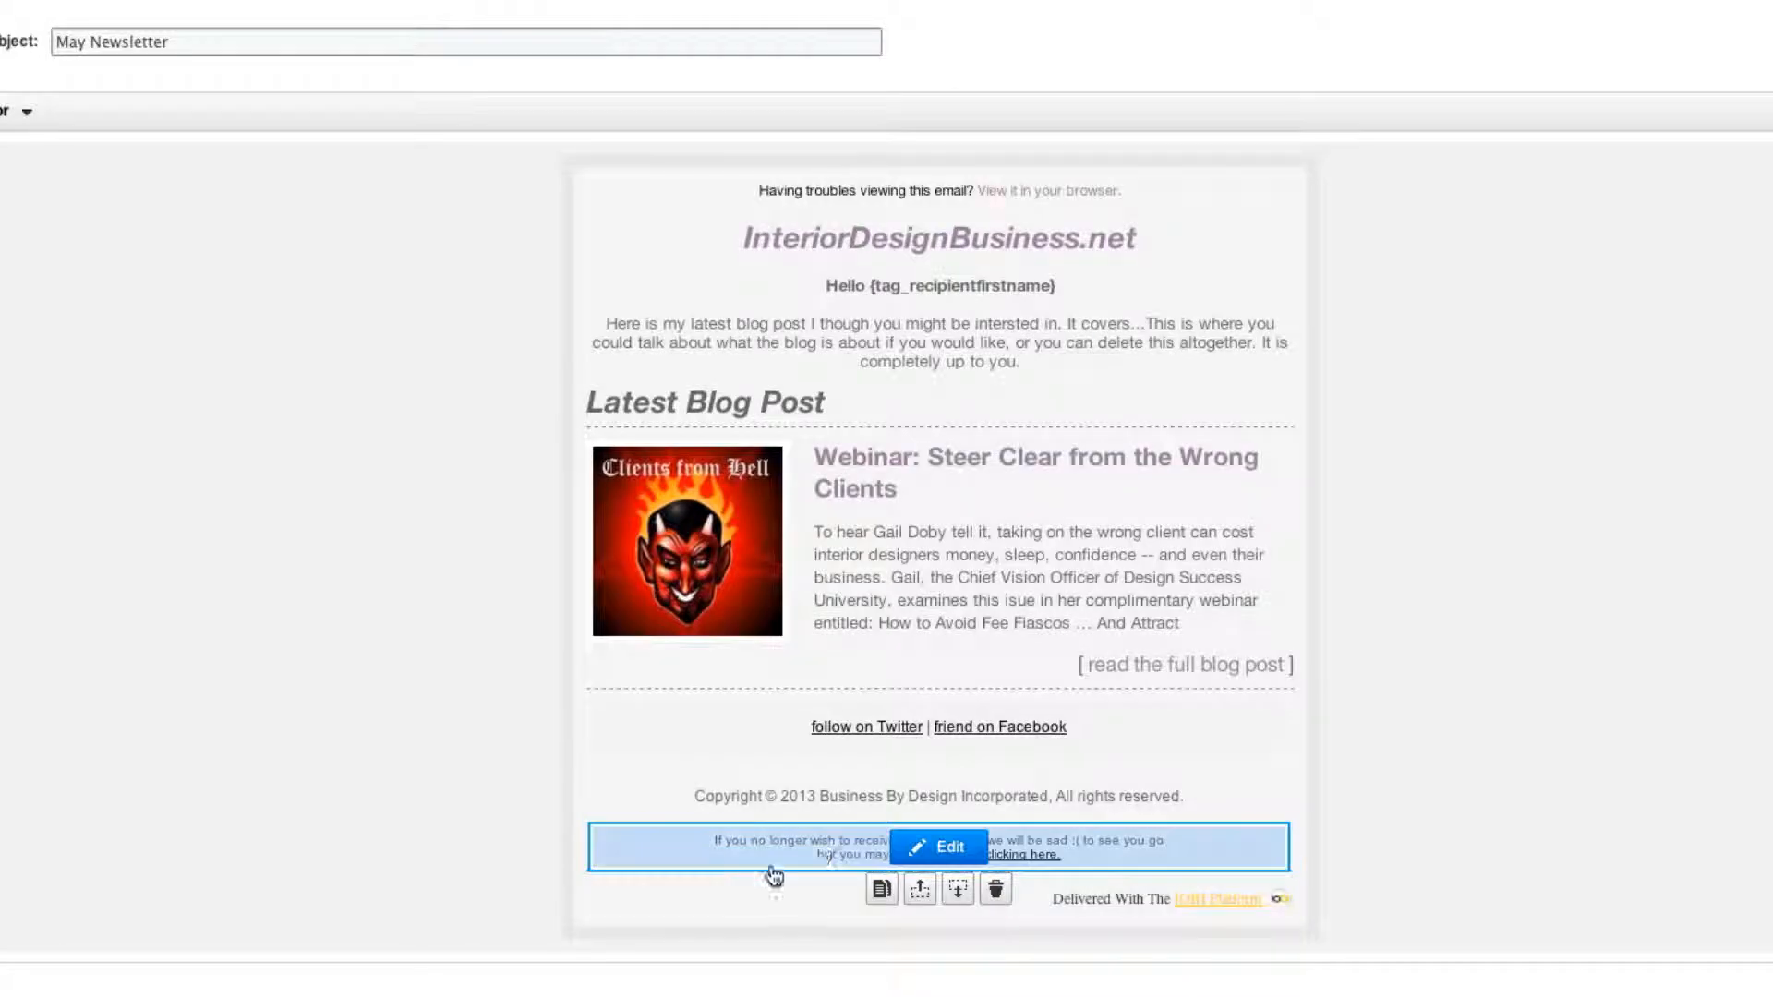
{"action": "left_click", "coordinate": [934, 848]}
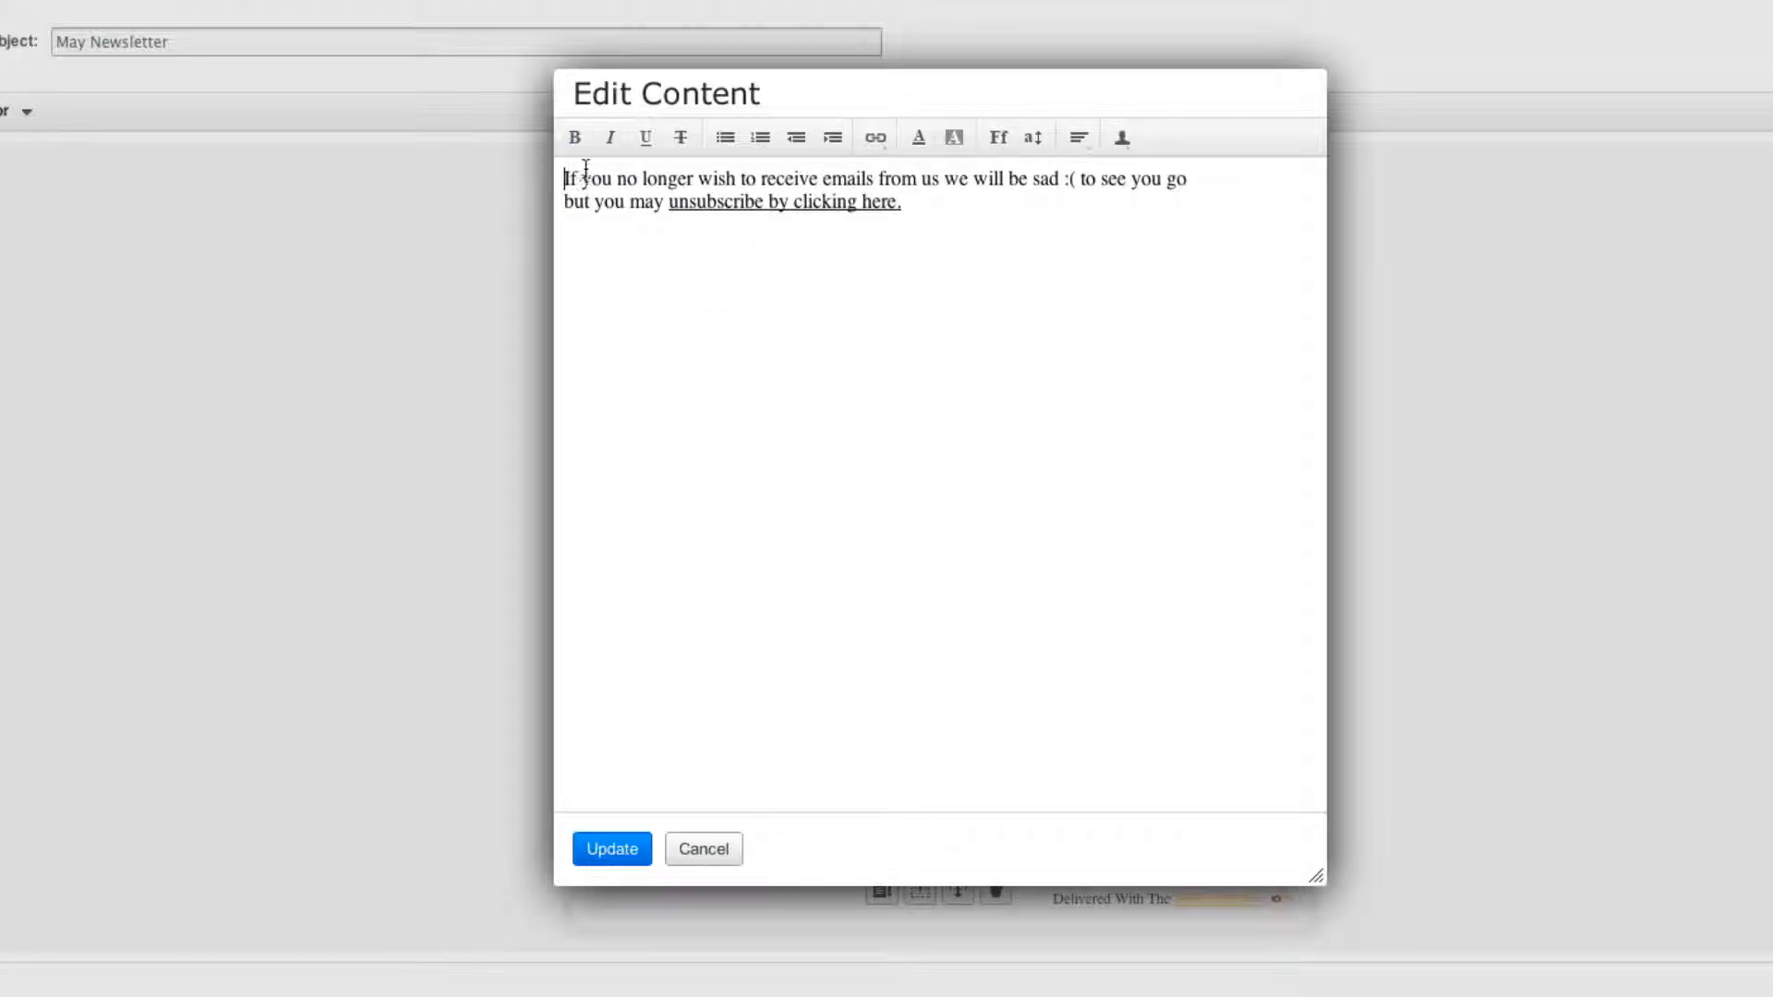
{"action": "left_click_drag", "start_coordinate": [583, 177], "coordinate": [721, 175]}
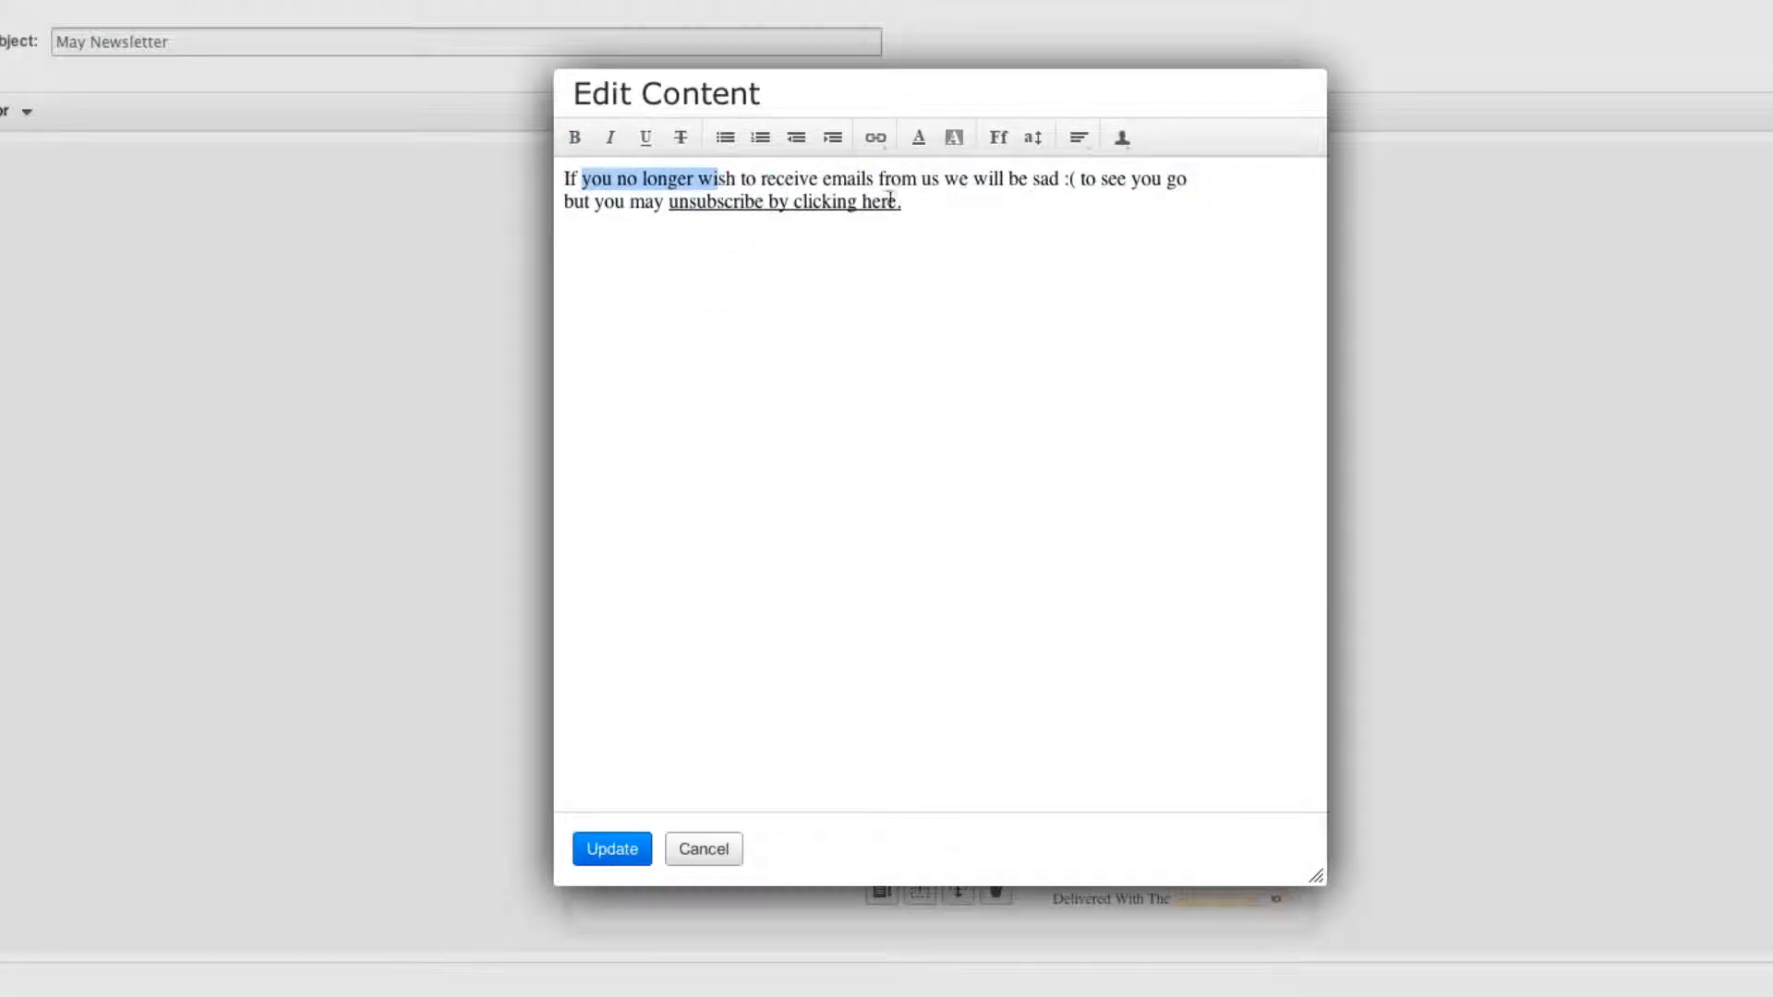
{"action": "left_click", "coordinate": [811, 202]}
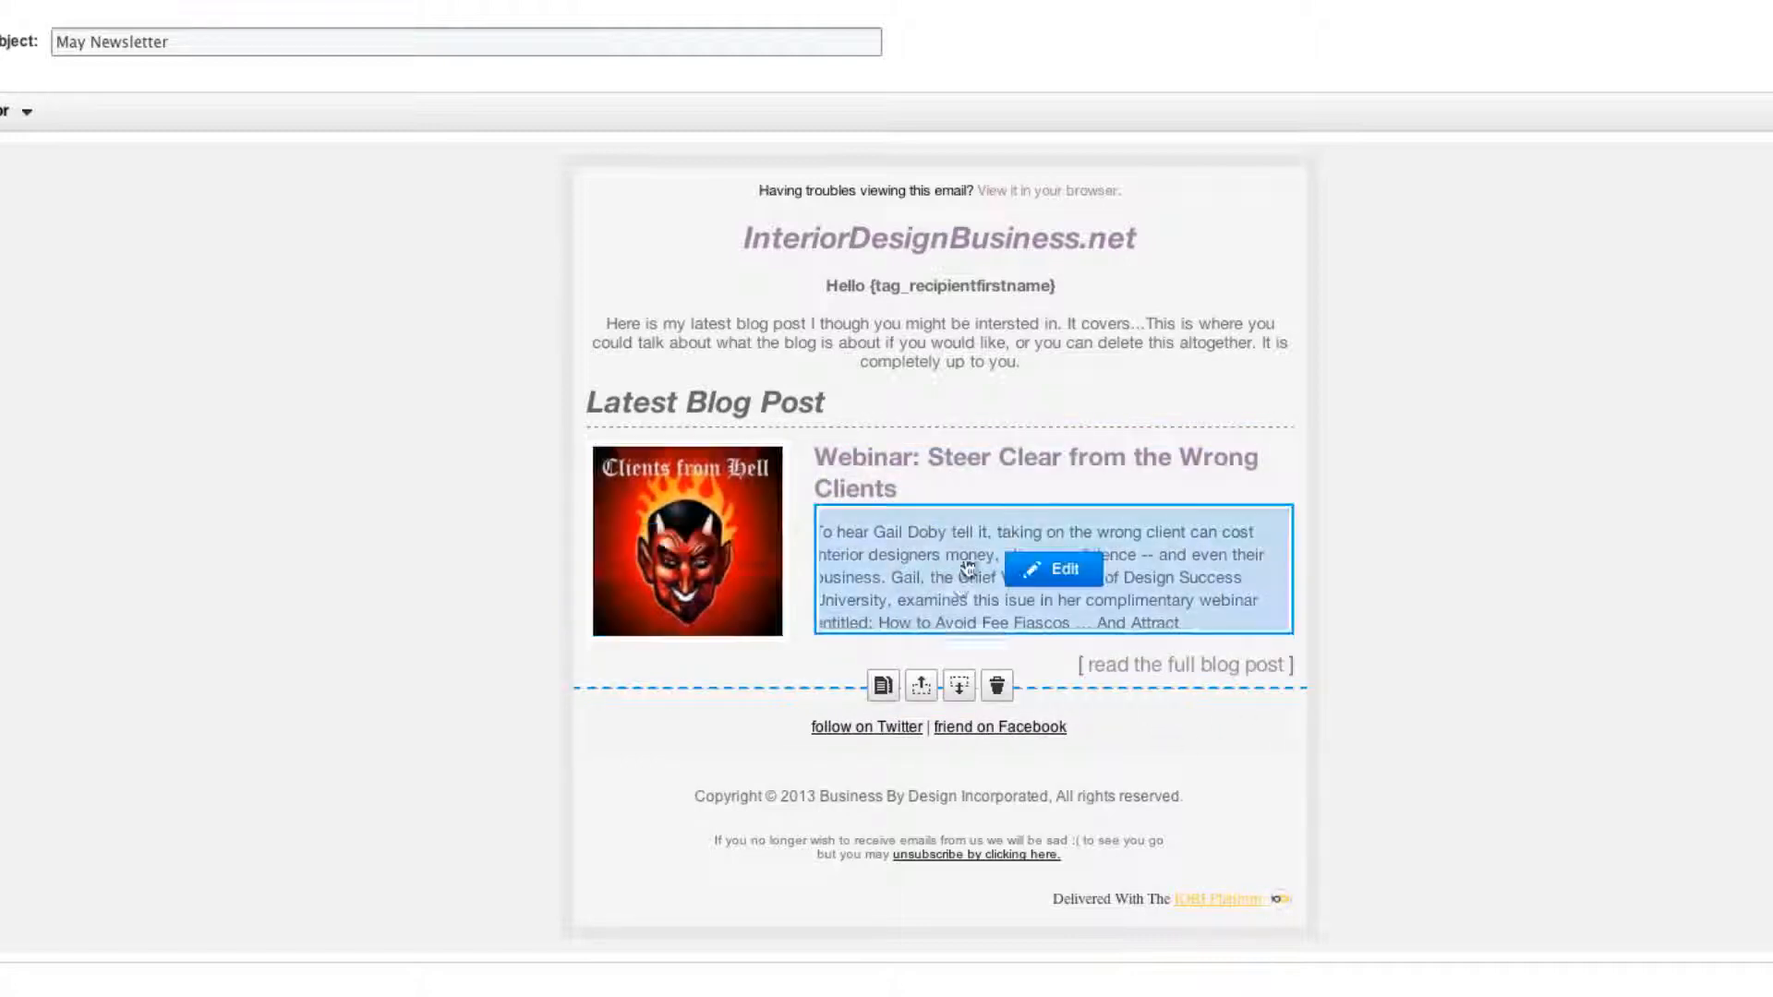
{"action": "left_click", "coordinate": [883, 688]}
{"action": "scroll", "coordinate": [884, 694], "scroll_direction": "down", "scroll_amount": 3}
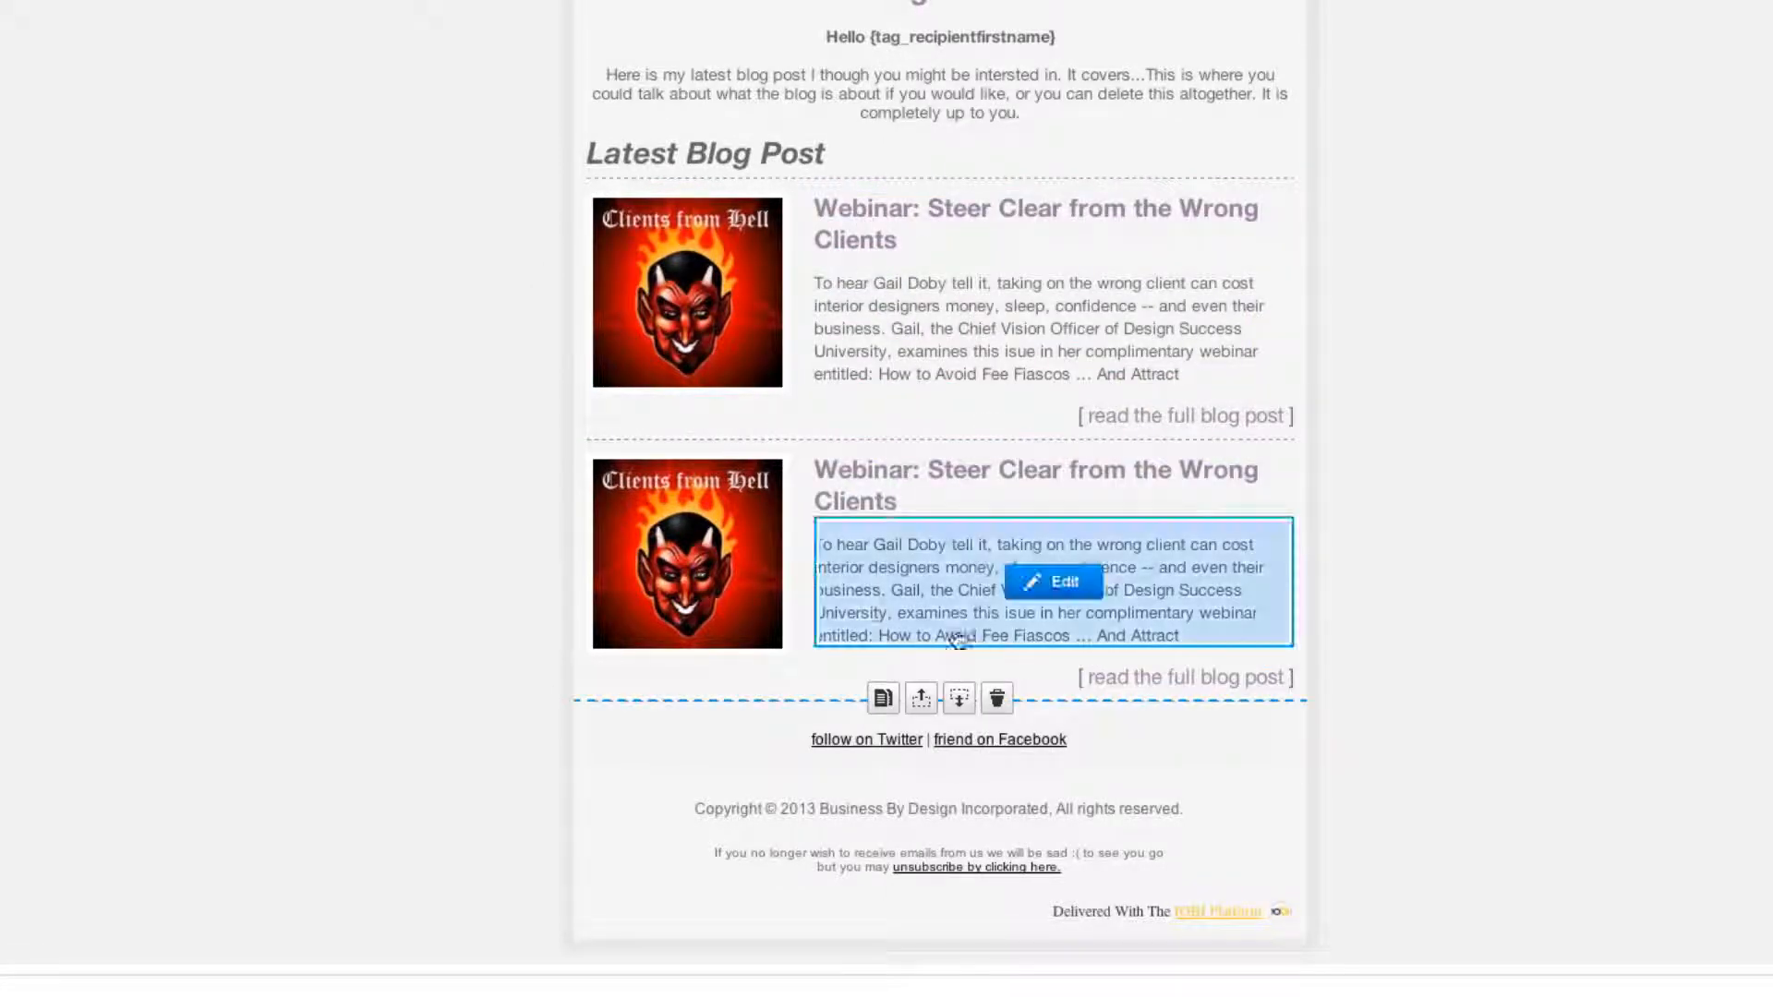
{"action": "scroll", "coordinate": [1442, 577], "scroll_direction": "up", "scroll_amount": 3}
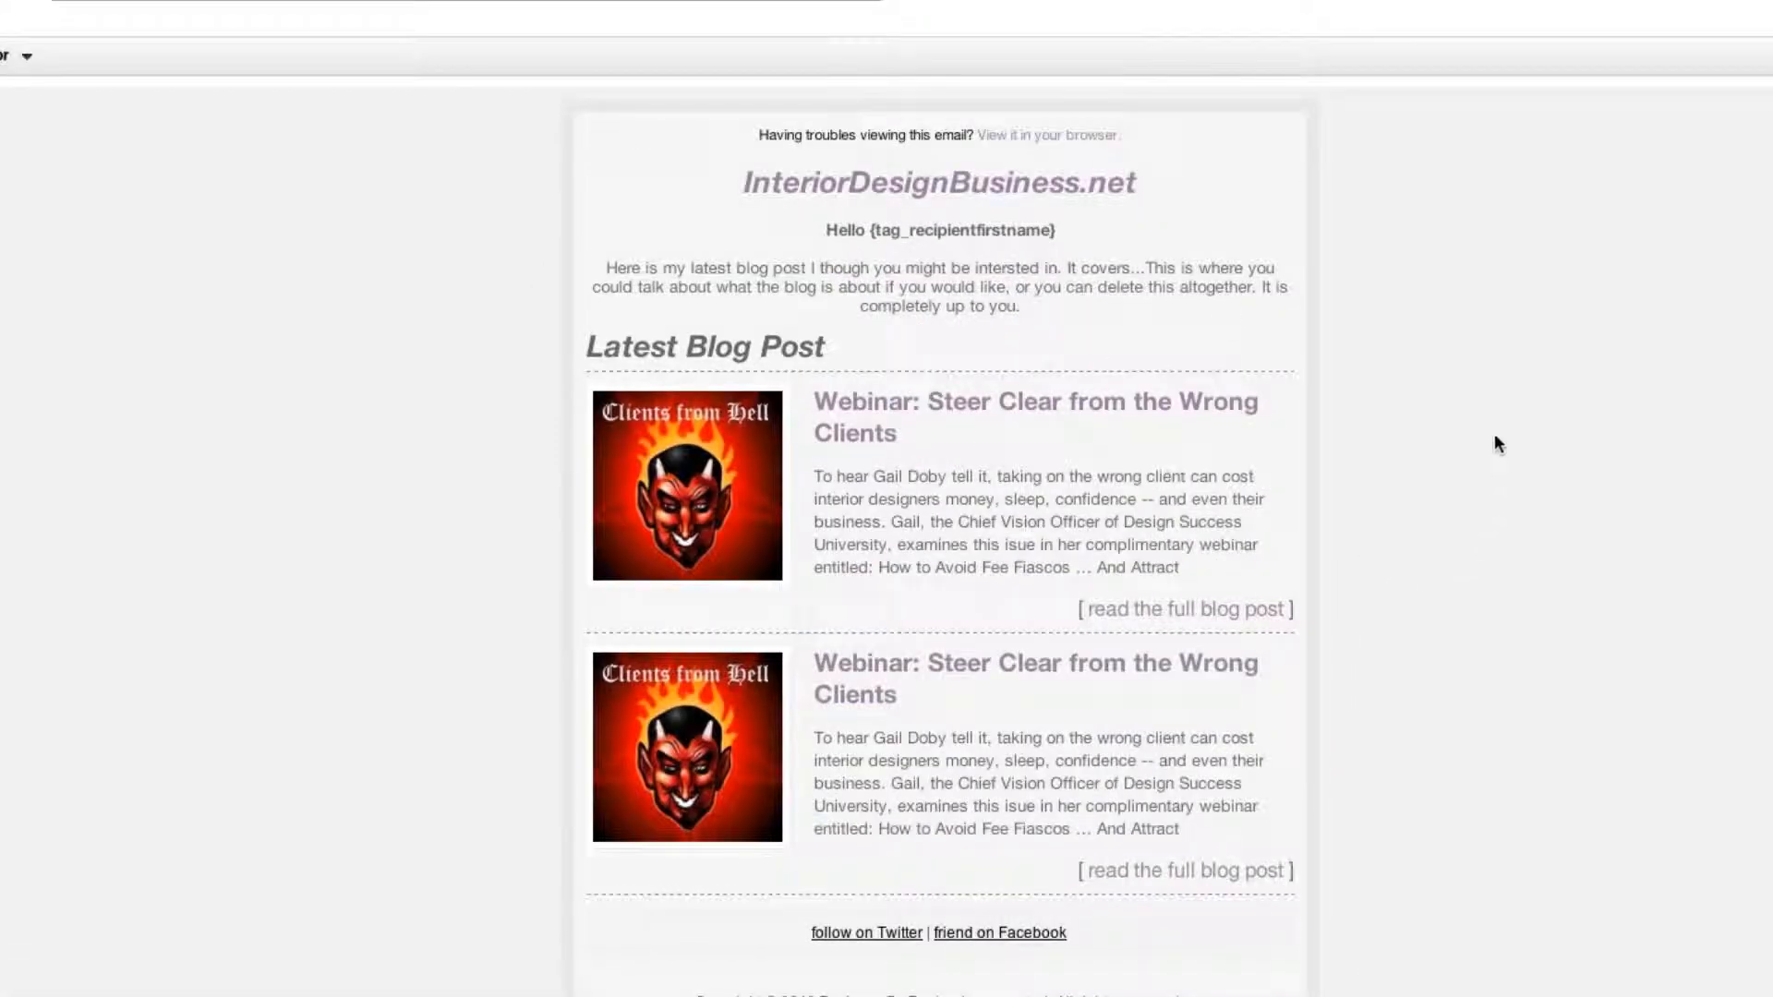
{"action": "mouse_move", "coordinate": [1013, 277]}
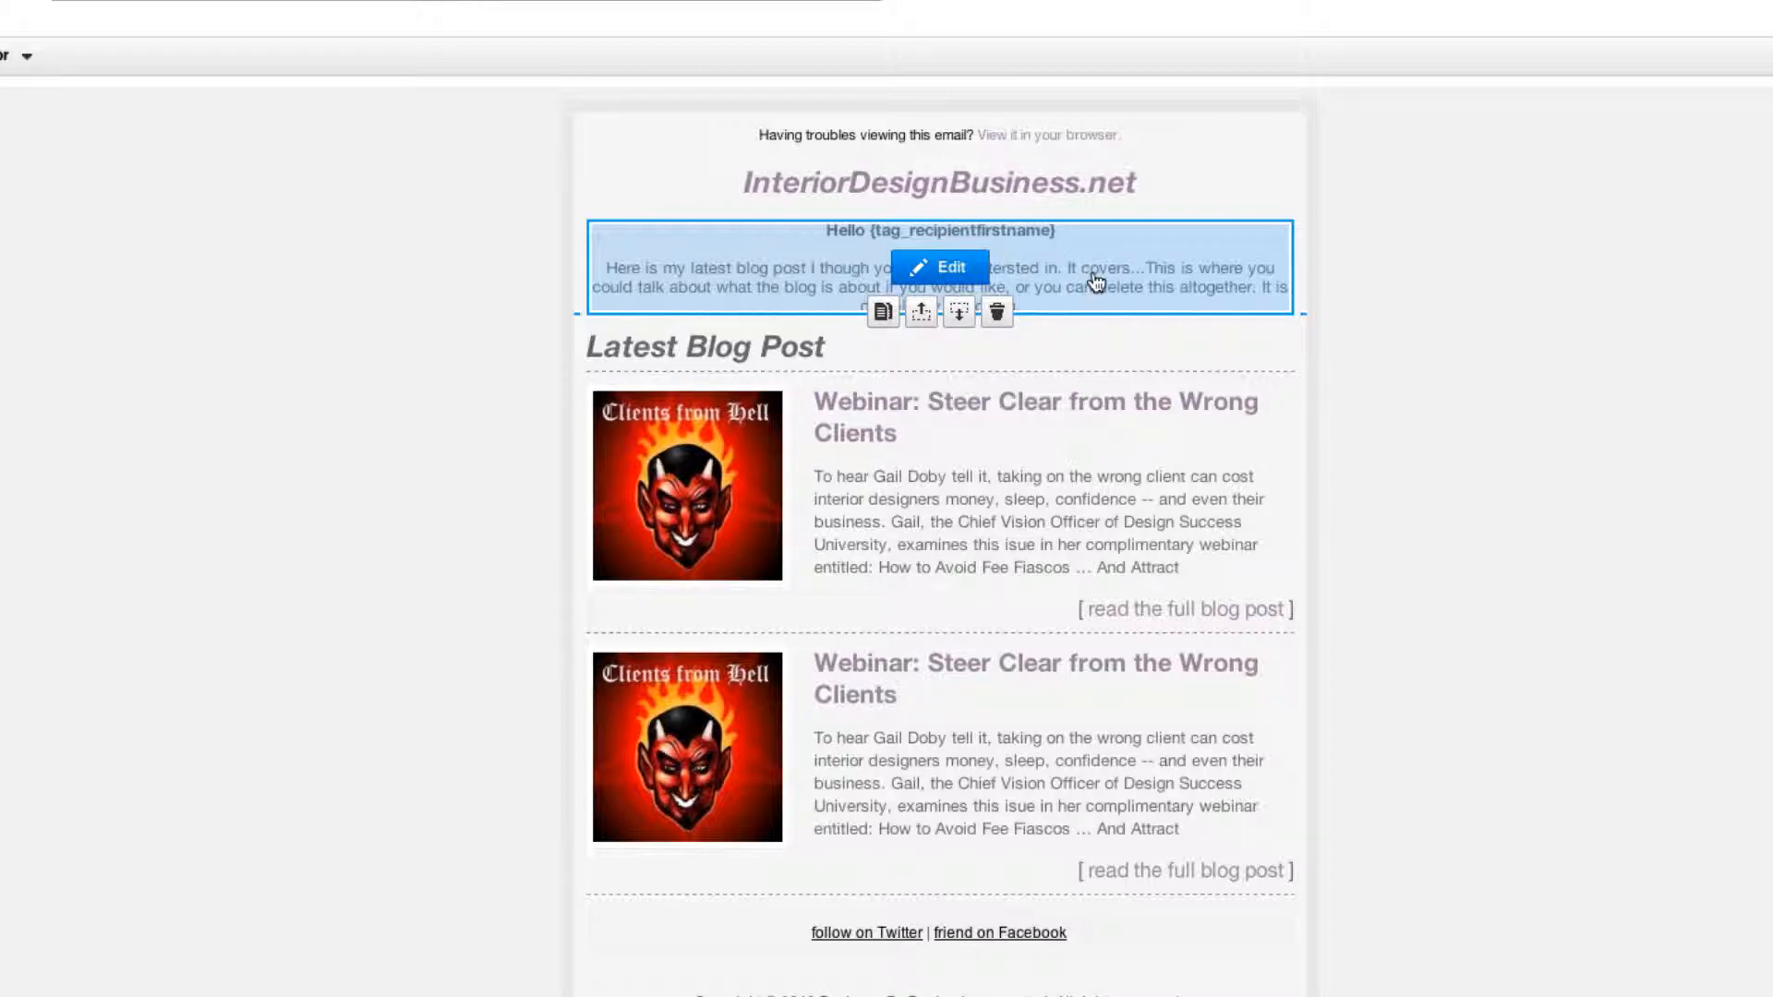
{"action": "mouse_move", "coordinate": [1167, 811]}
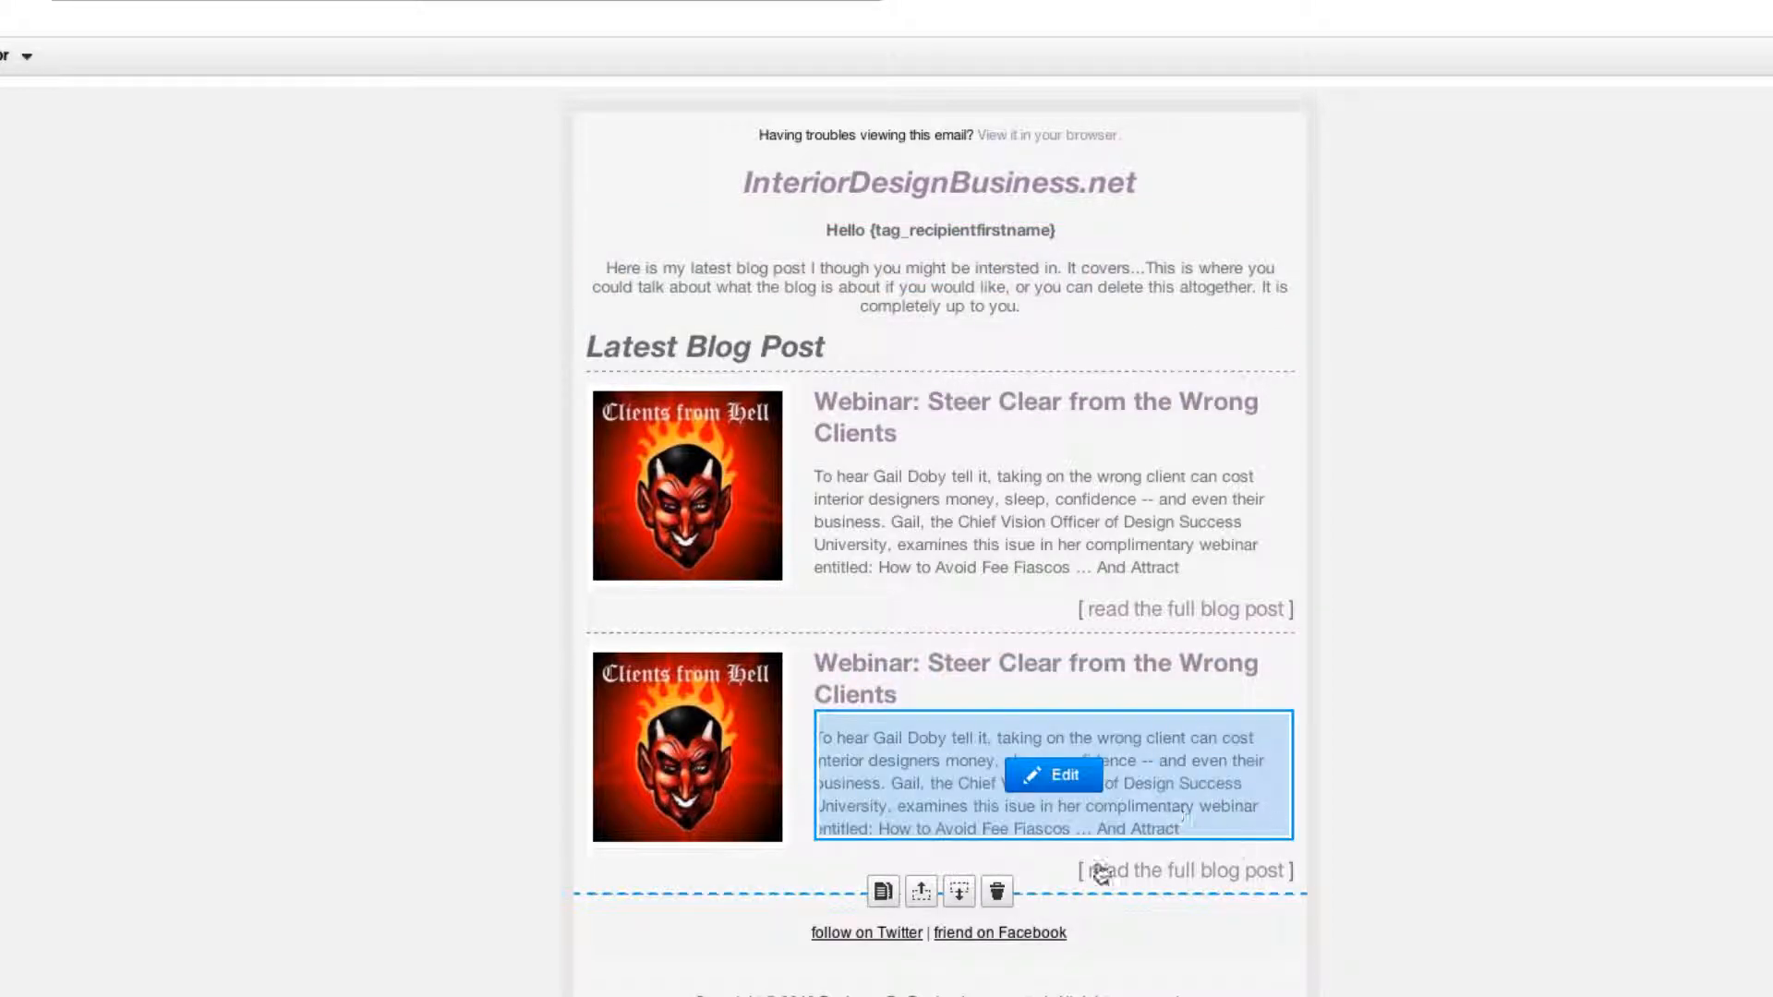
{"action": "left_click", "coordinate": [997, 892]}
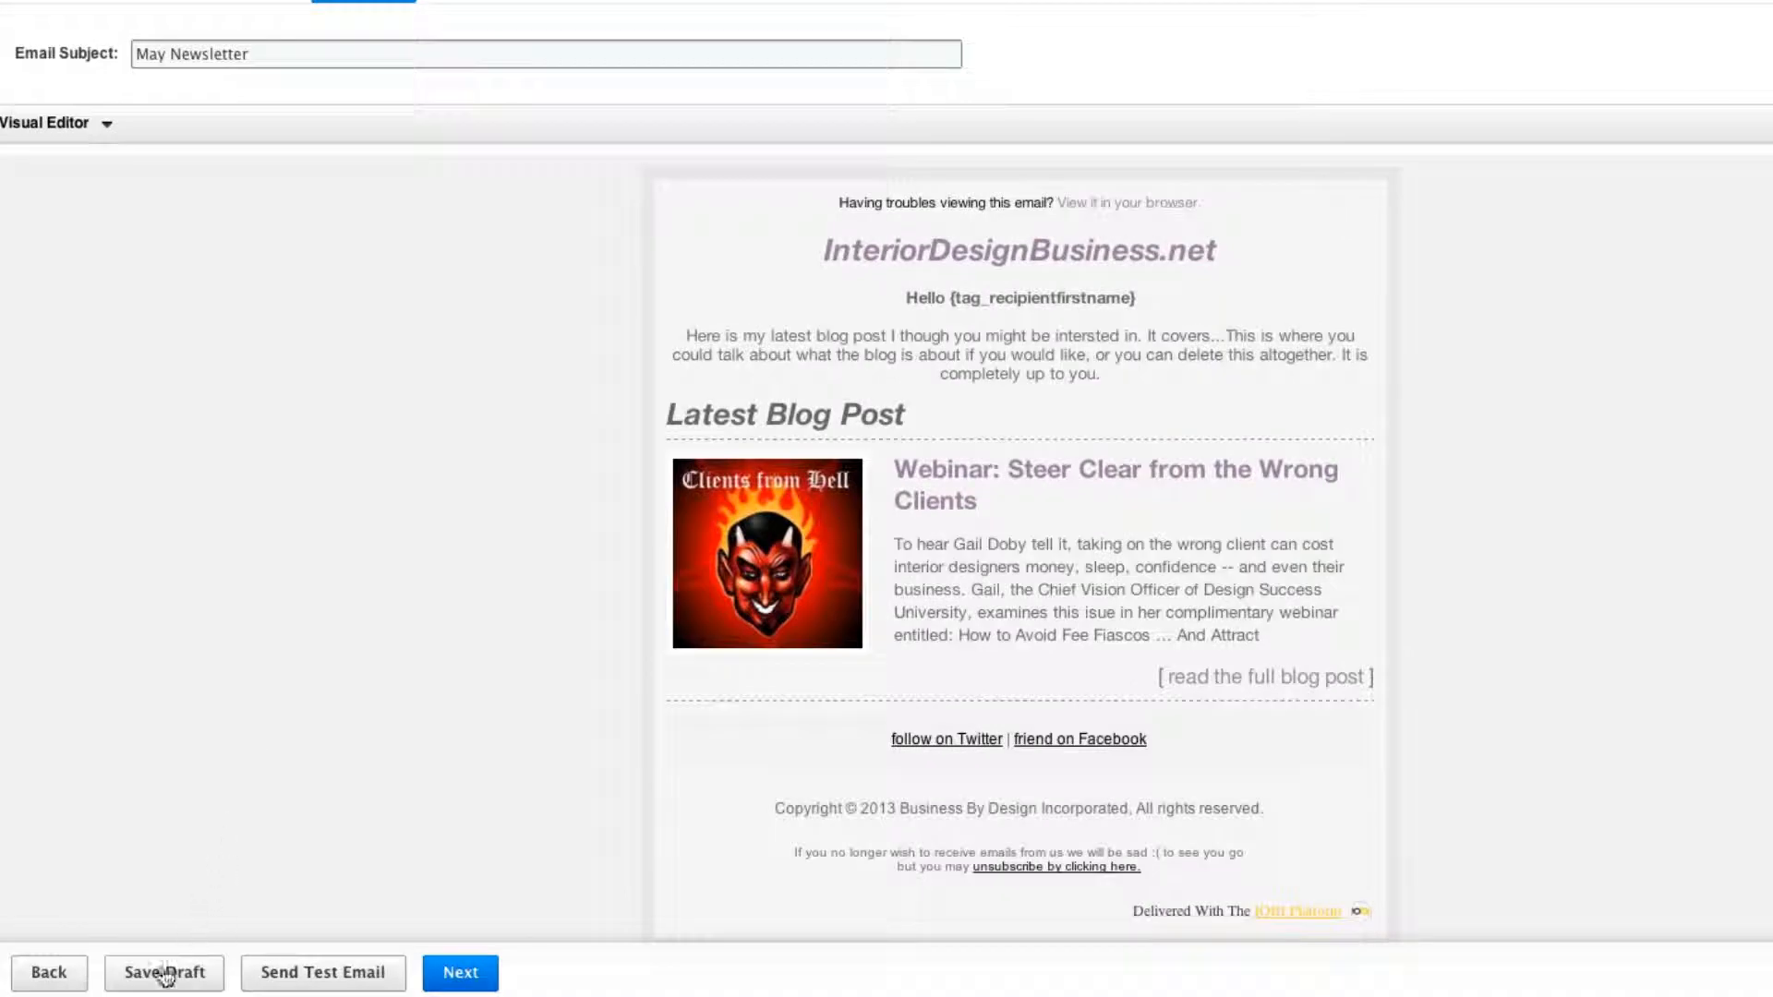
Save the May Newsletter draft and send a test copy to the account's own e-mail address.
{"action": "left_click", "coordinate": [166, 977]}
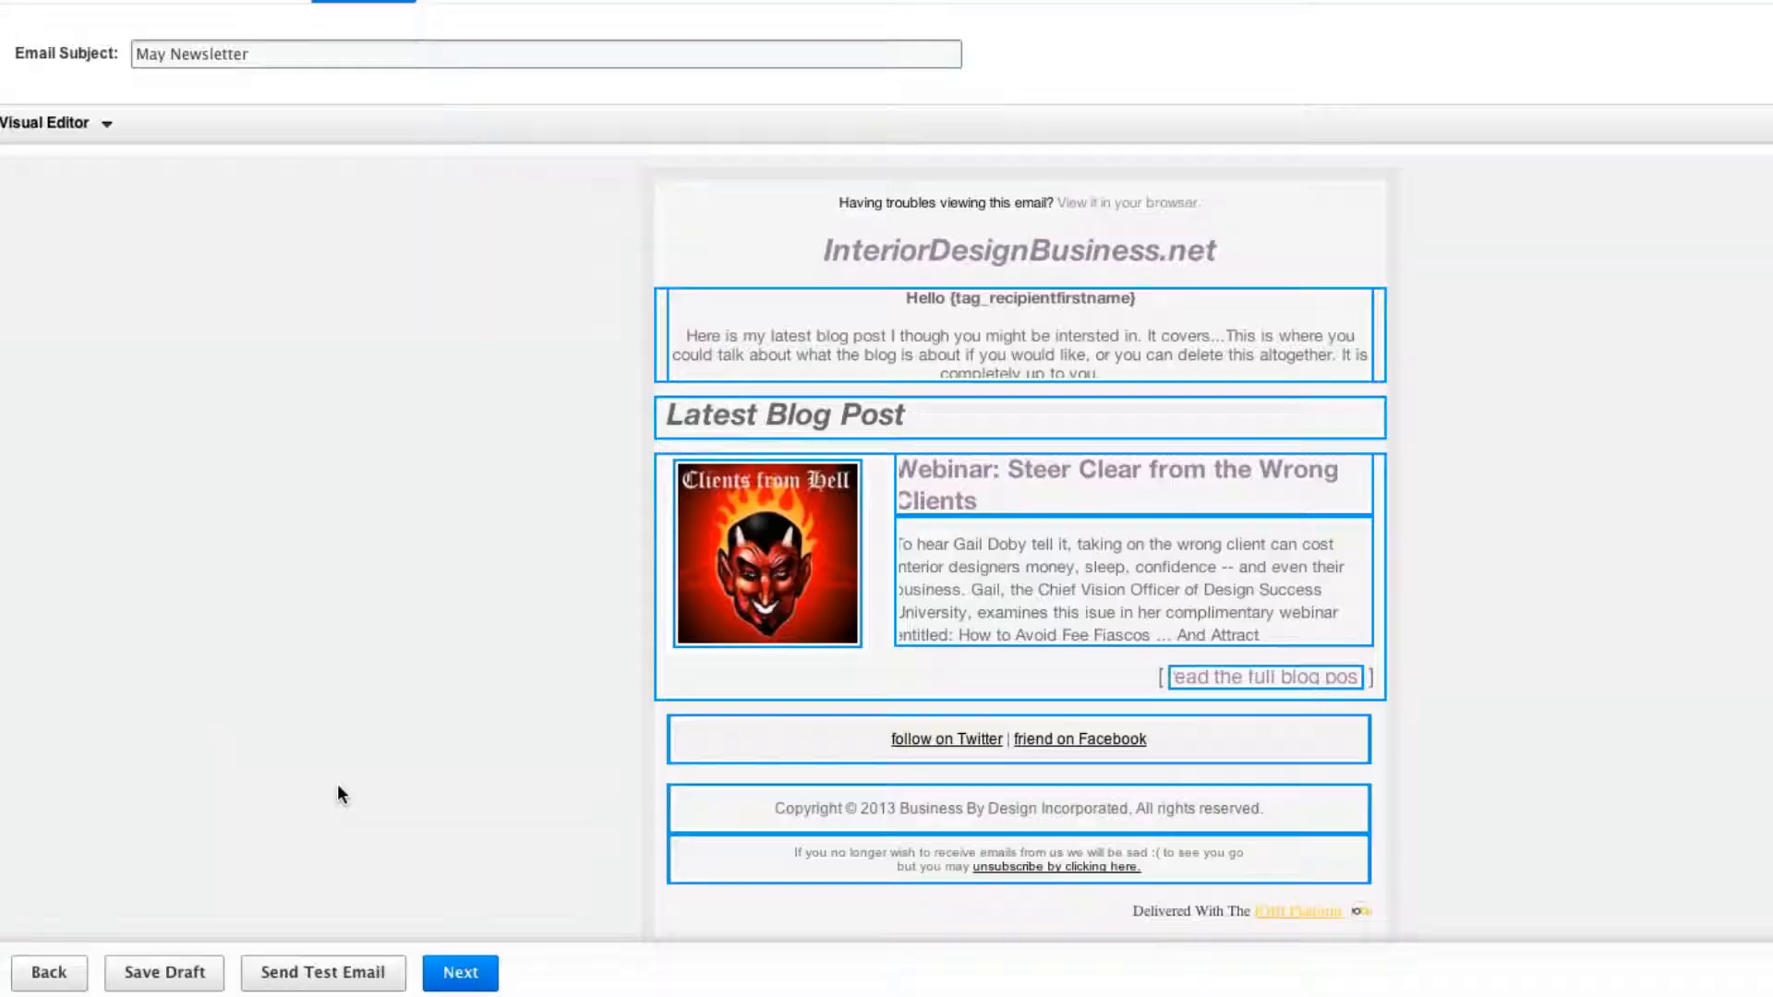
{"action": "left_click", "coordinate": [322, 984]}
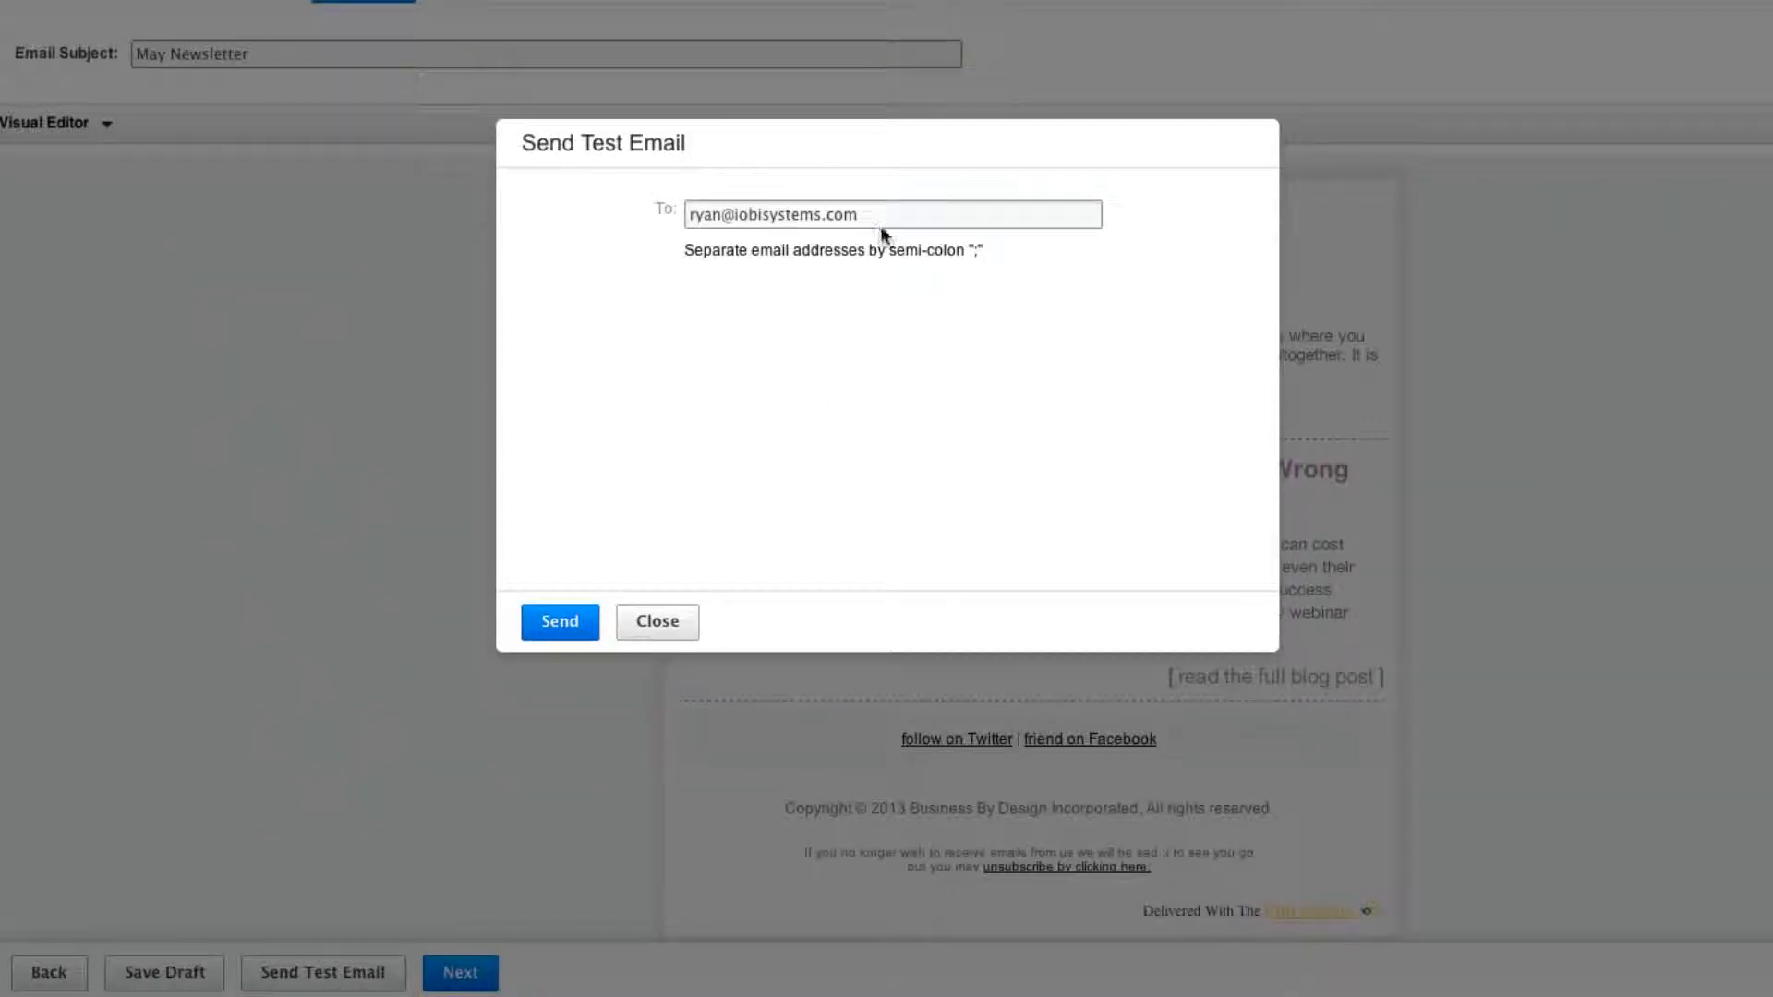
{"action": "left_click_drag", "start_coordinate": [890, 216], "coordinate": [682, 216]}
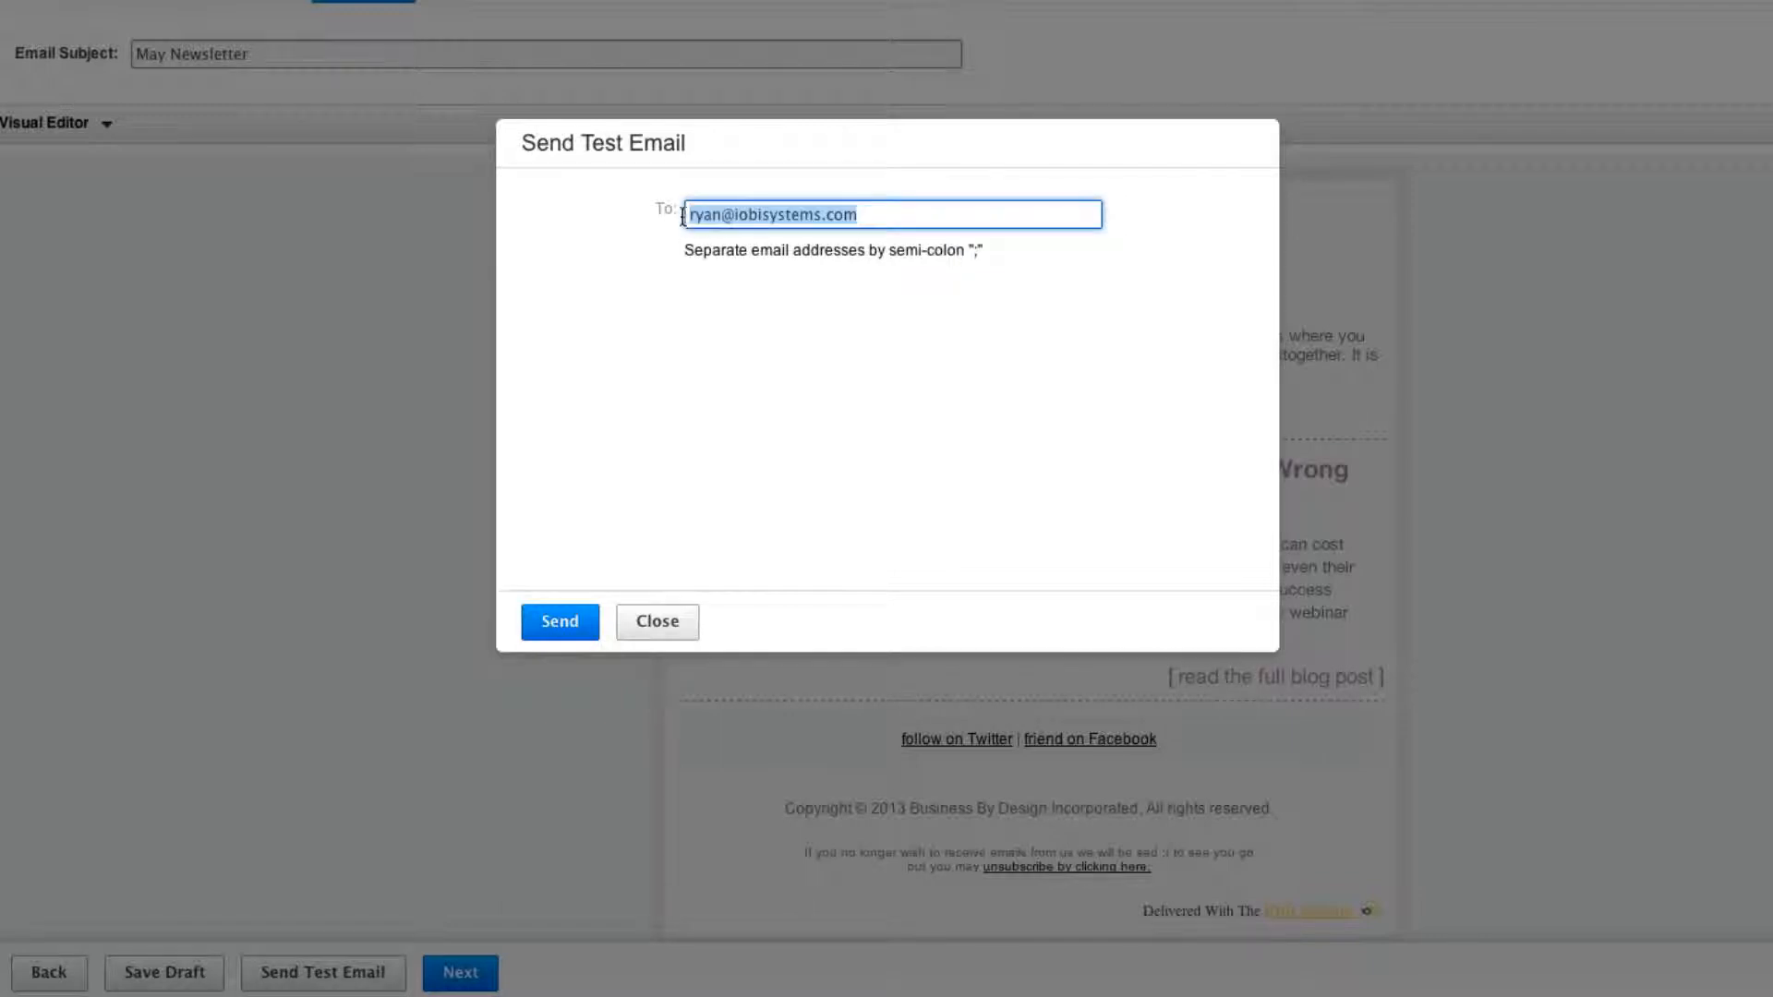
{"action": "left_click", "coordinate": [574, 621]}
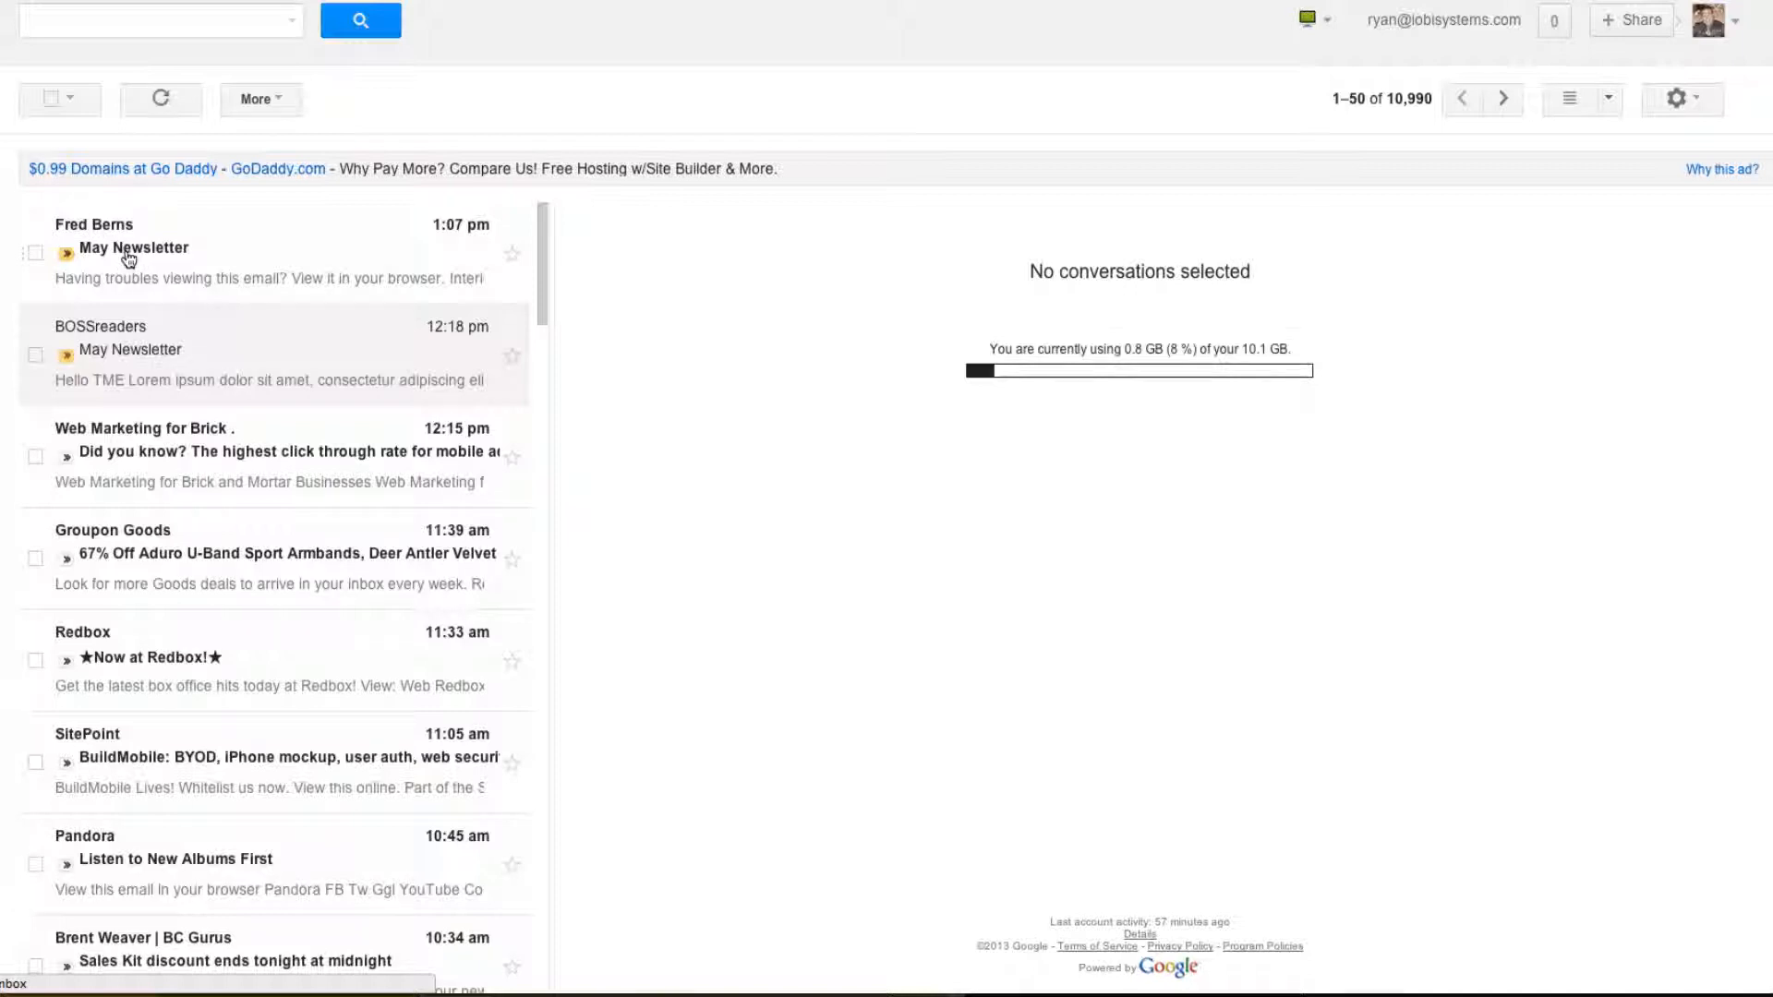
Open the May Newsletter email in Gmail, display its images, and follow 'read the full blog post'.
{"action": "left_click", "coordinate": [128, 259]}
{"action": "left_click", "coordinate": [878, 348]}
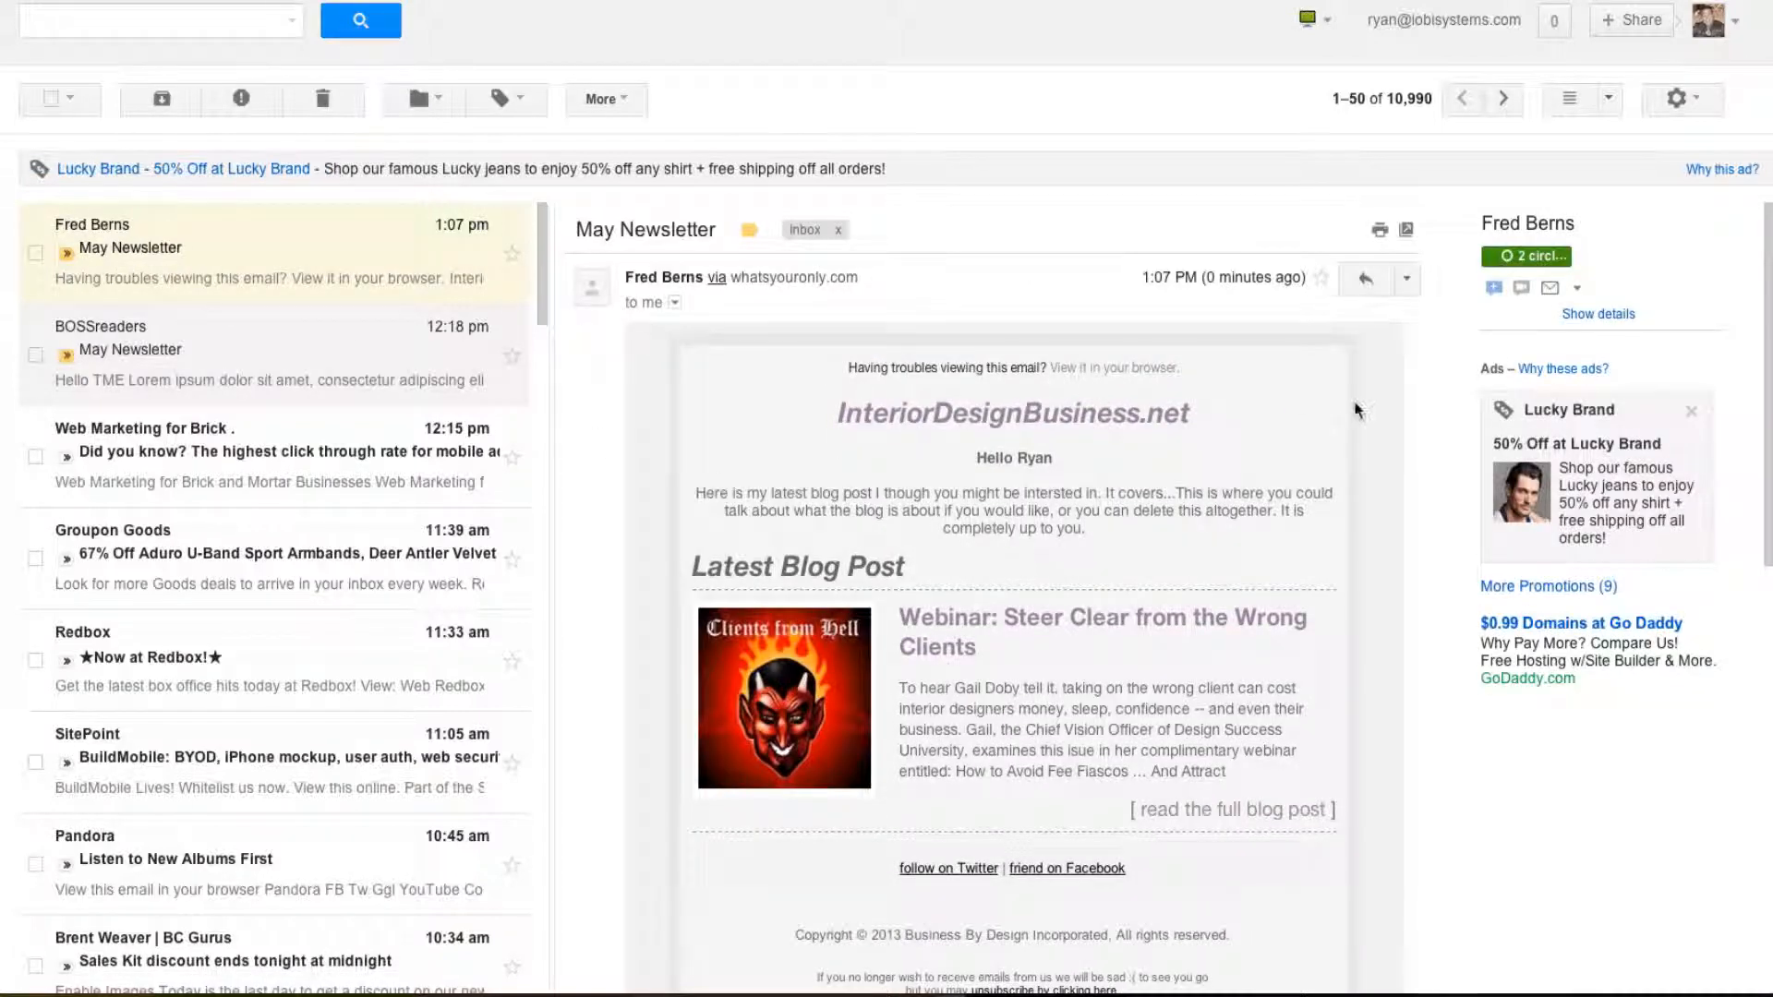
{"action": "scroll", "coordinate": [1352, 441], "scroll_direction": "down", "scroll_amount": 3}
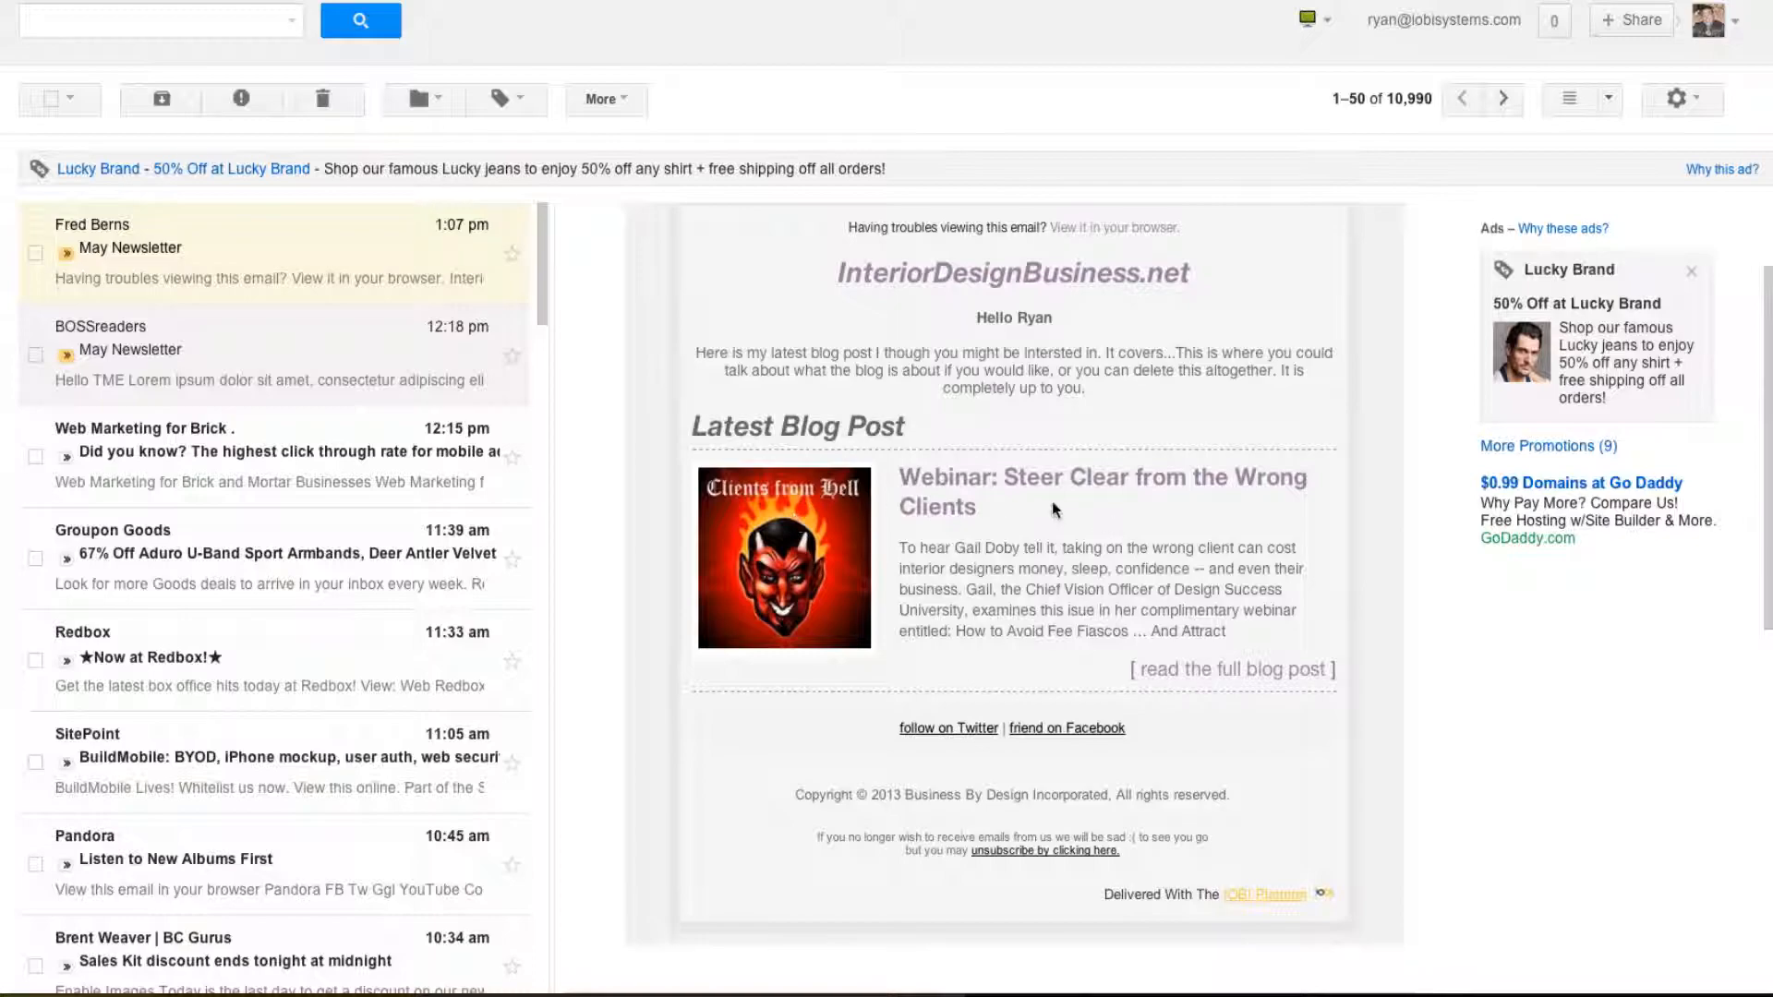
{"action": "left_click", "coordinate": [1262, 679]}
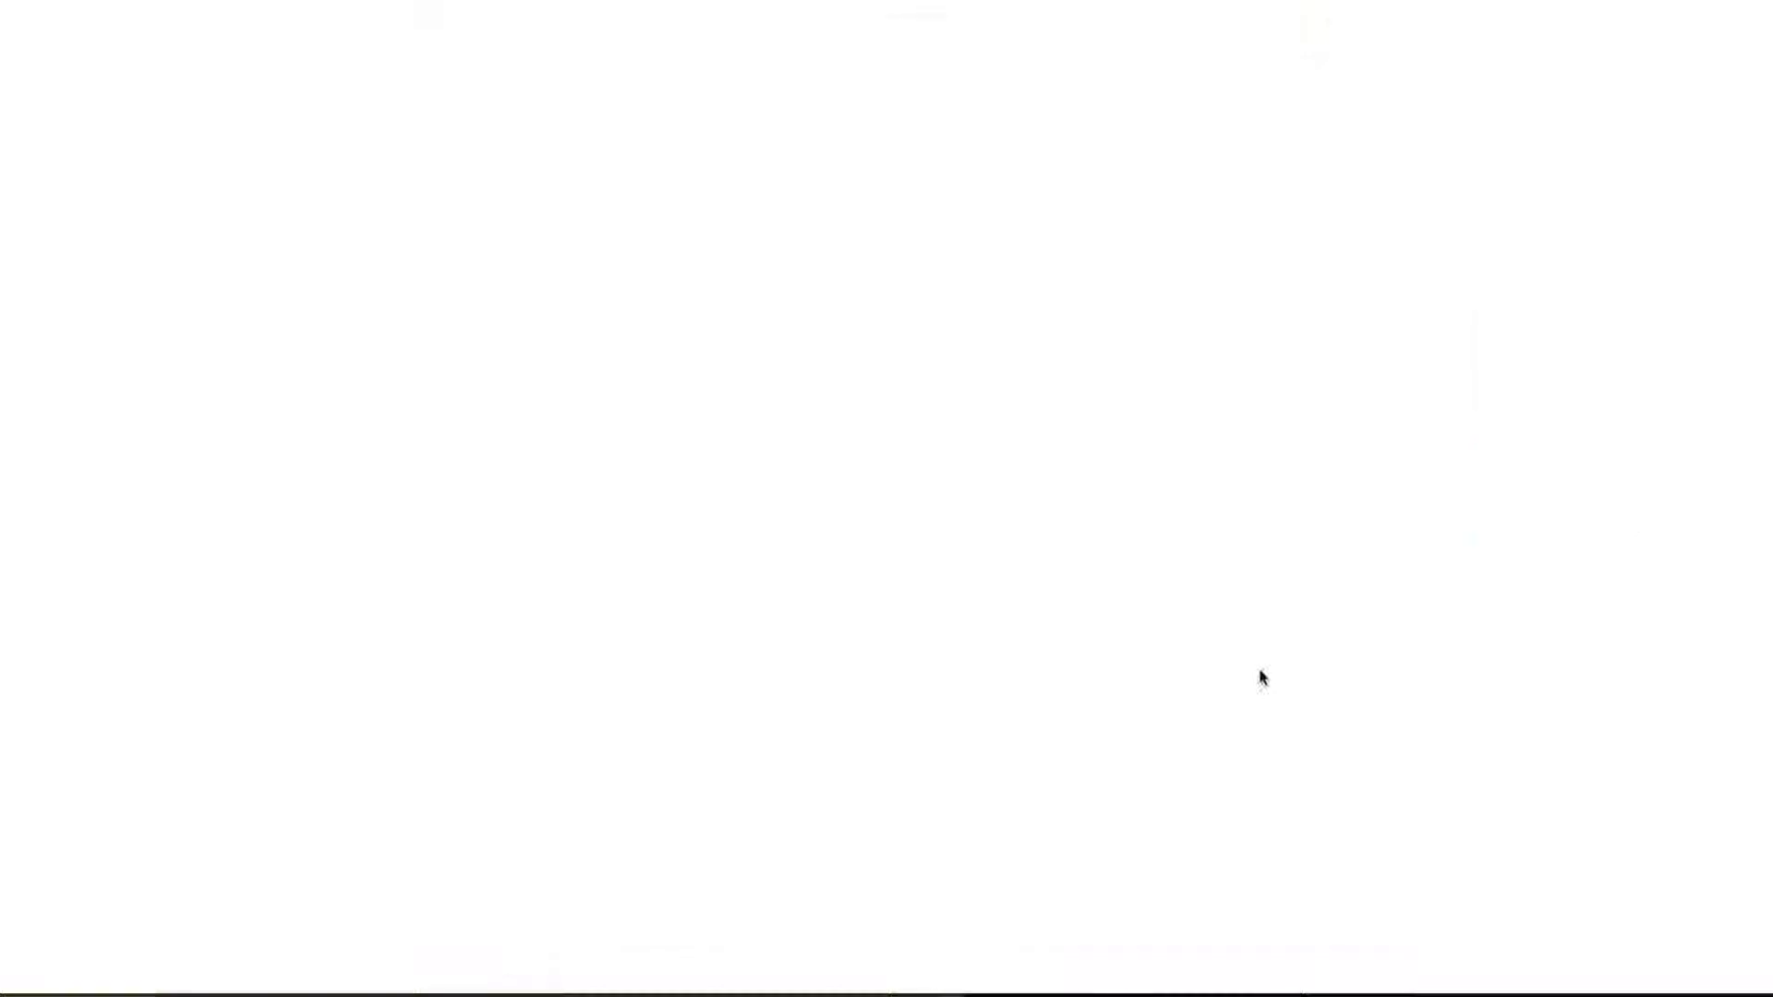